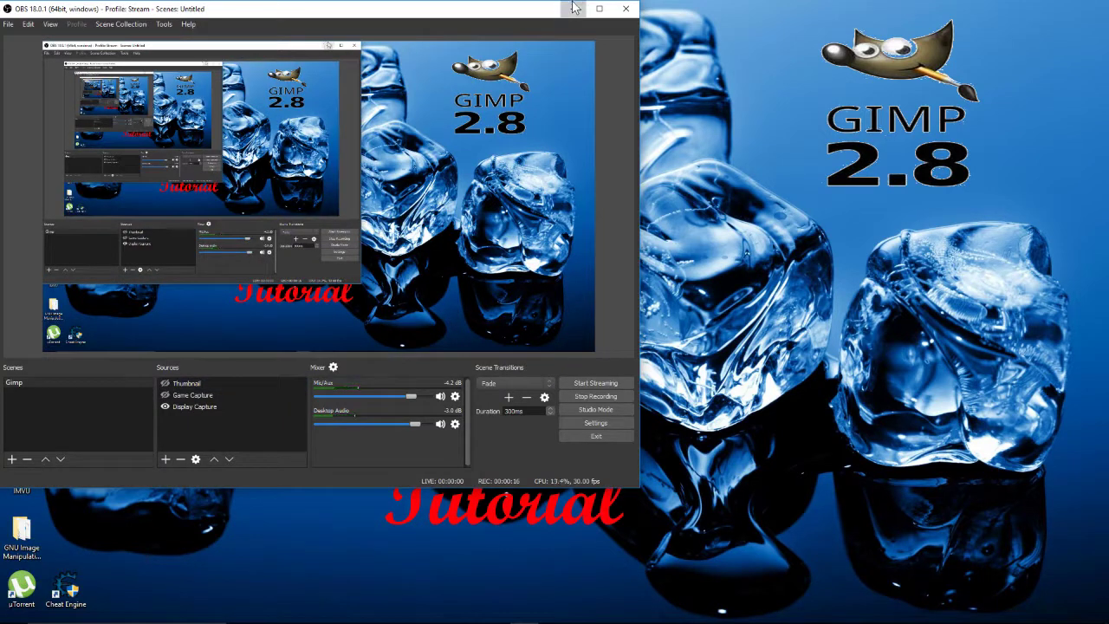
Minimize the OBS window and bring up GIMP from the taskbar.
{"action": "left_click", "coordinate": [572, 11]}
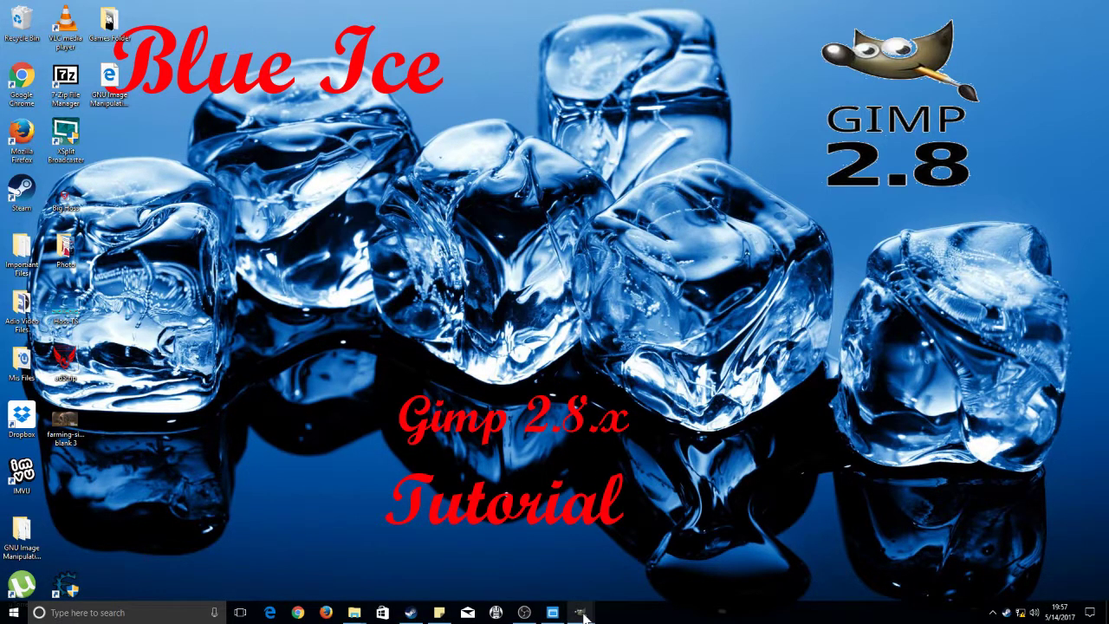
{"action": "mouse_move", "coordinate": [581, 613]}
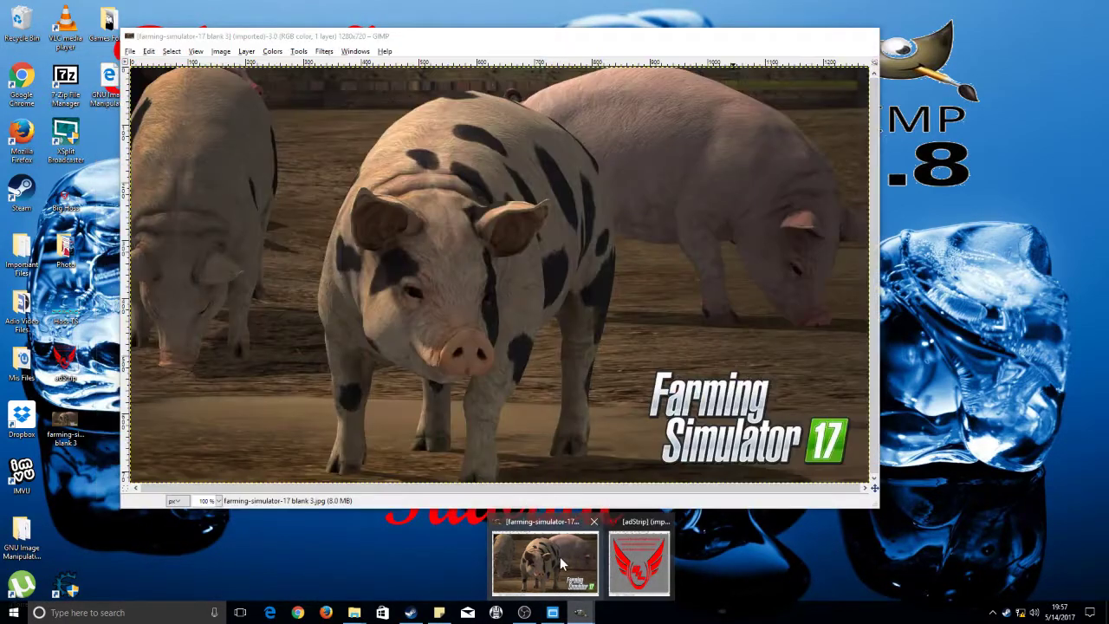
Create a new image from the 'Web banner huge 728x90' template, then minimize the pig picture.
{"action": "left_click", "coordinate": [560, 556]}
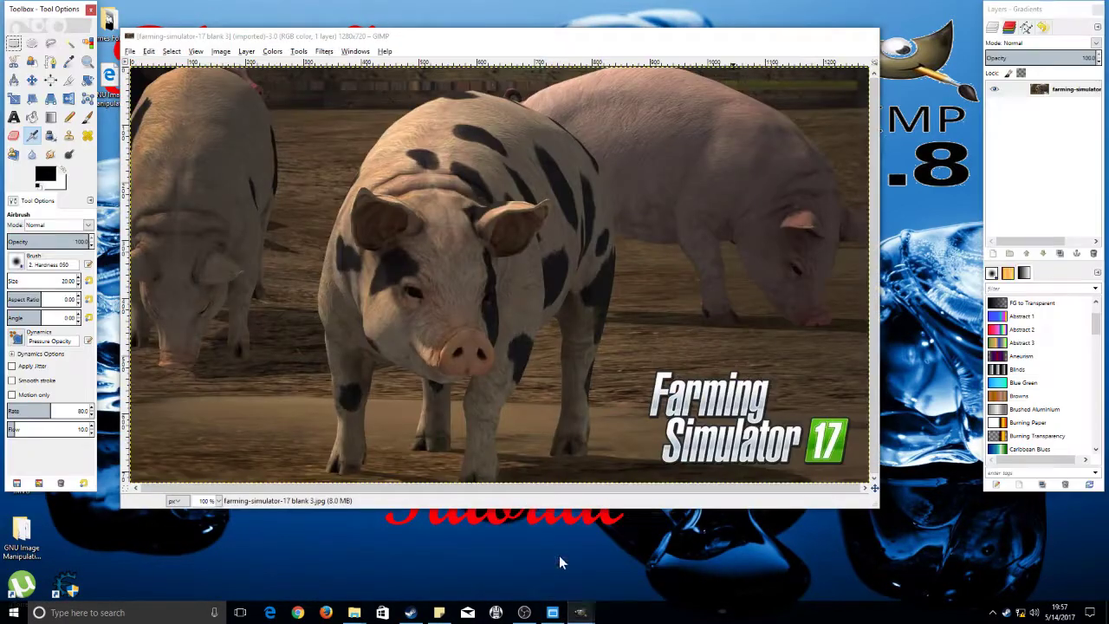
{"action": "left_click", "coordinate": [131, 52]}
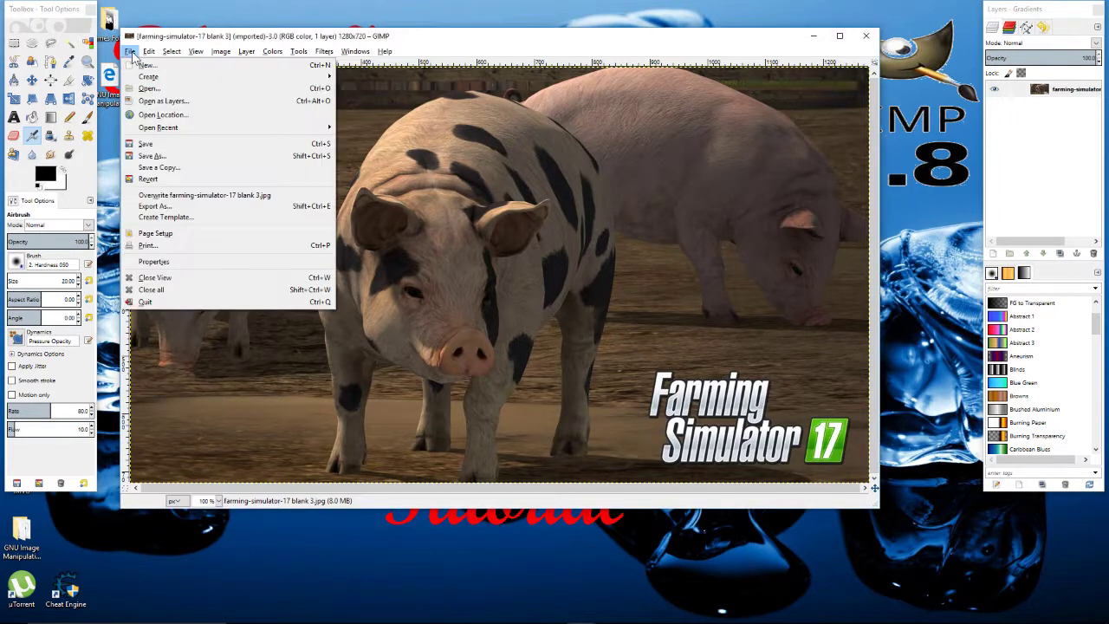
{"action": "mouse_move", "coordinate": [157, 82]}
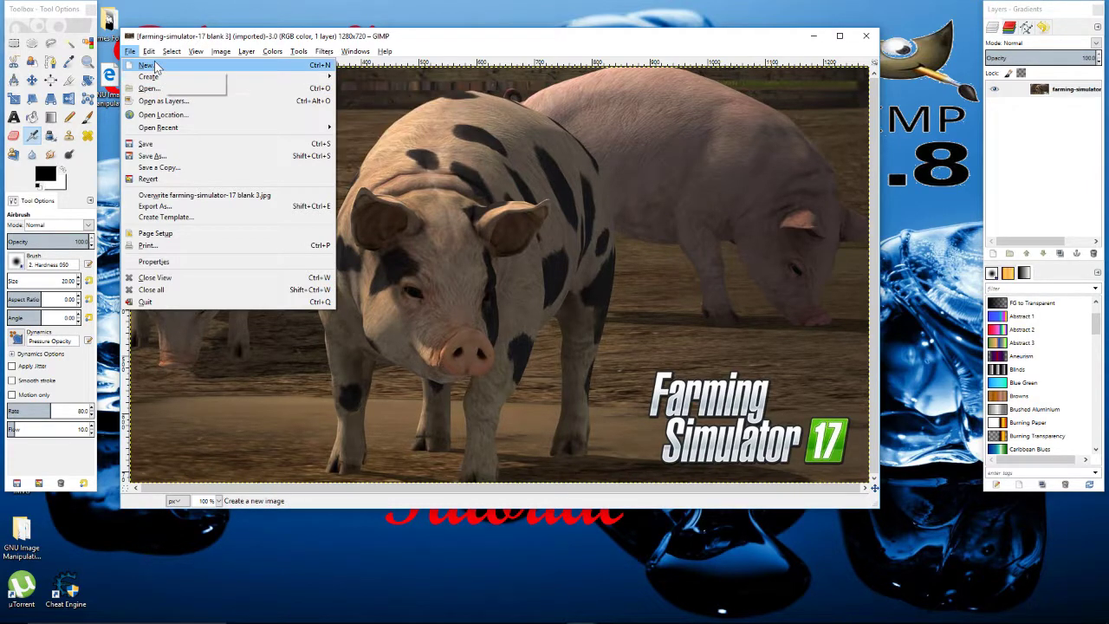
{"action": "left_click", "coordinate": [148, 66]}
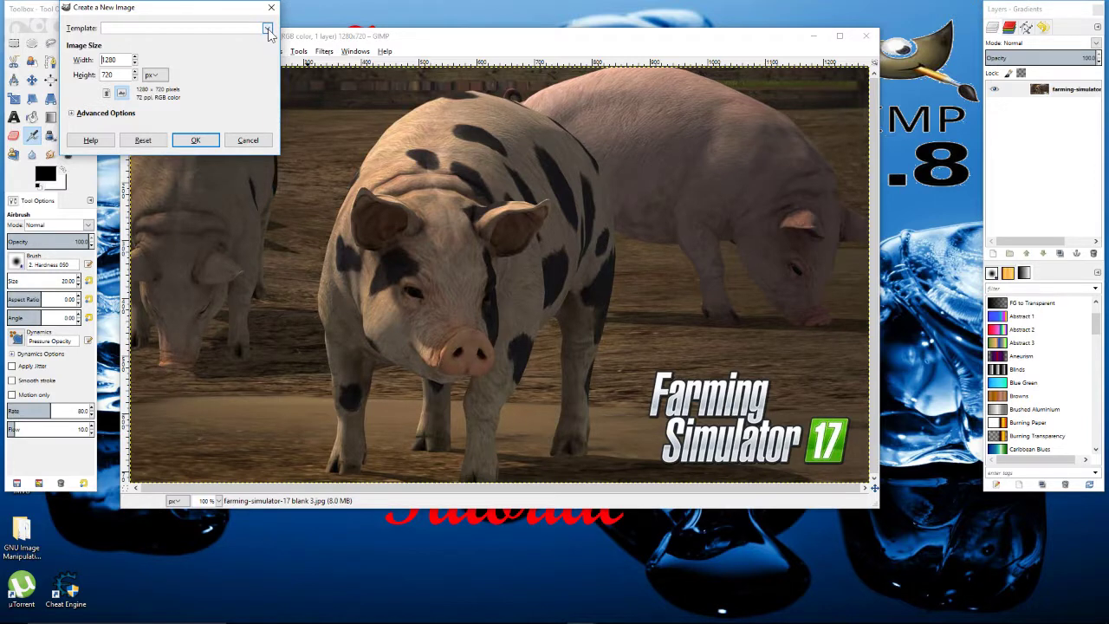
{"action": "left_click", "coordinate": [268, 28]}
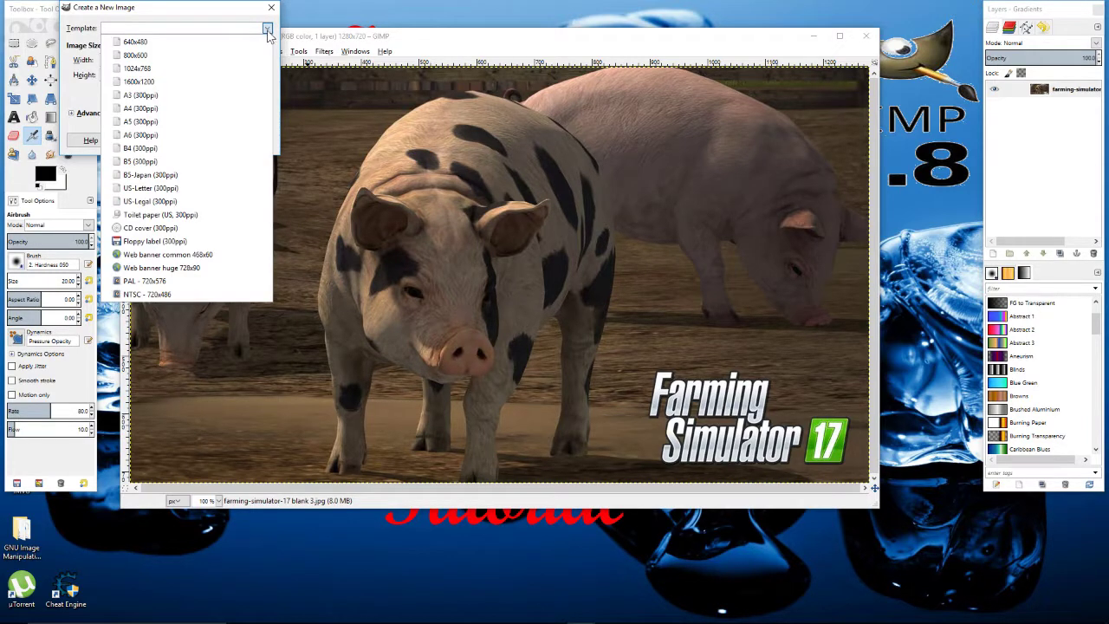
{"action": "left_click", "coordinate": [157, 270]}
{"action": "left_click", "coordinate": [194, 139]}
{"action": "left_click", "coordinate": [813, 35]}
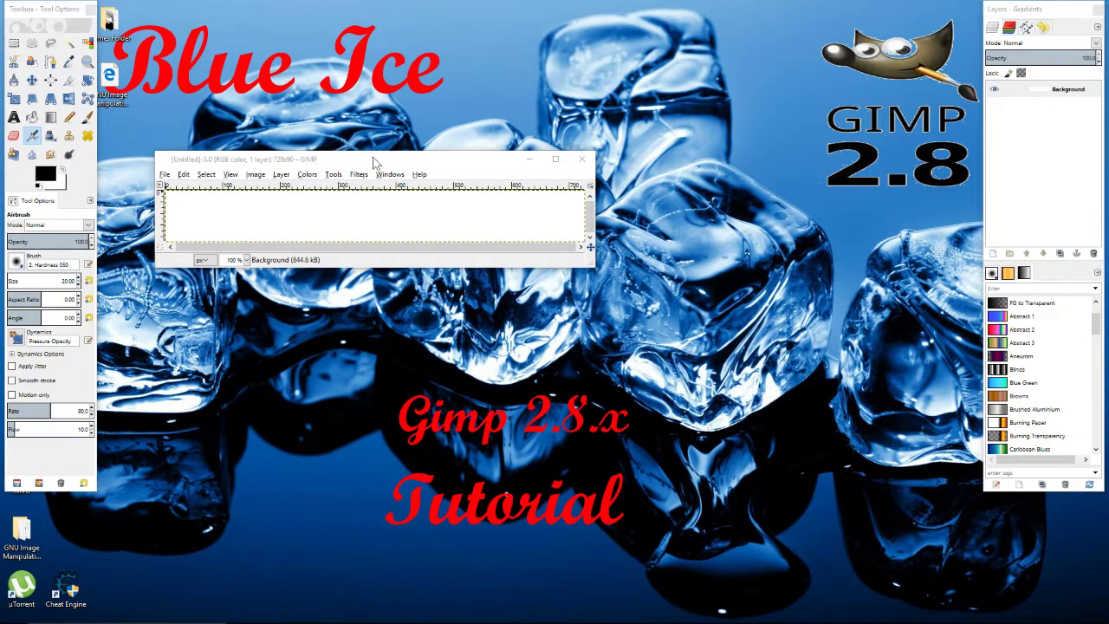
Move the Untitled banner window up and make it taller and wider.
{"action": "left_click_drag", "start_coordinate": [374, 163], "coordinate": [437, 110]}
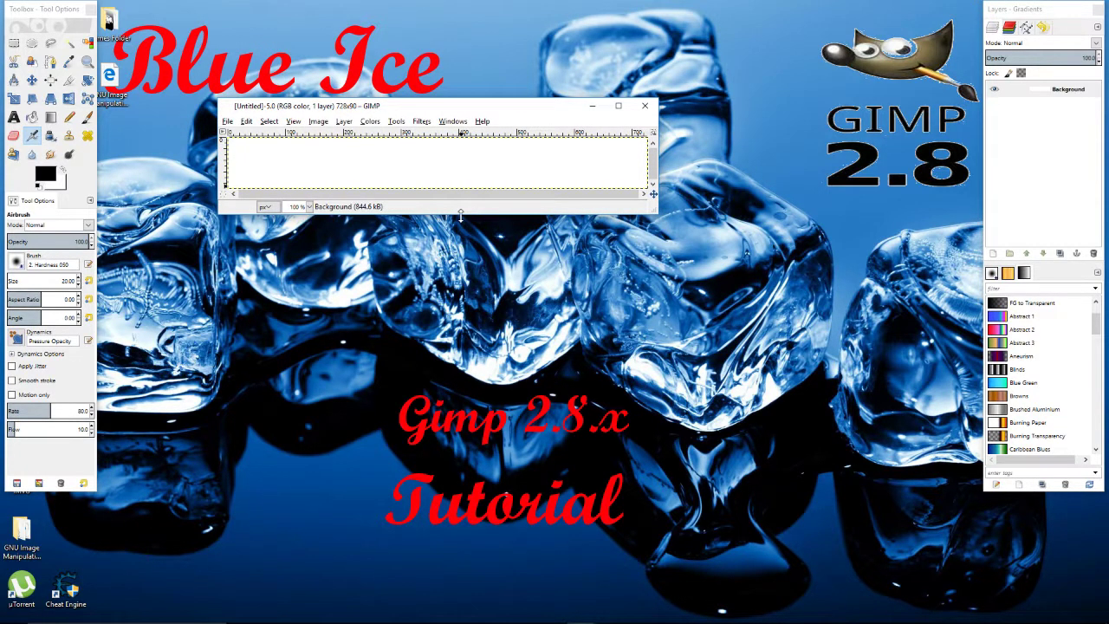
{"action": "left_click_drag", "start_coordinate": [461, 214], "coordinate": [460, 394]}
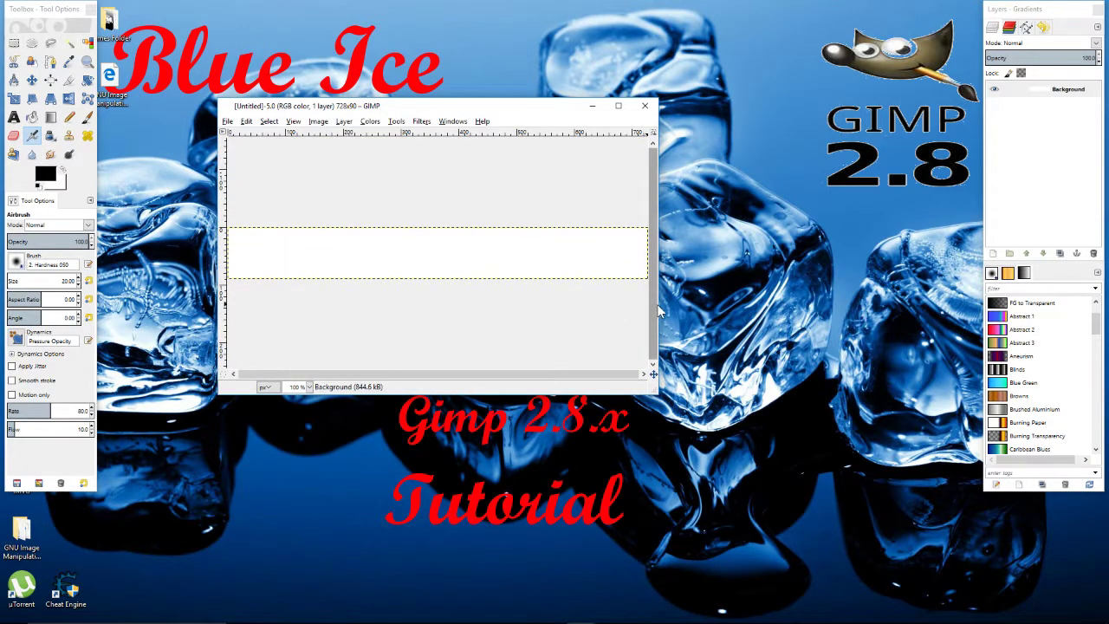
{"action": "left_click_drag", "start_coordinate": [658, 312], "coordinate": [875, 311]}
{"action": "left_click_drag", "start_coordinate": [505, 112], "coordinate": [444, 75]}
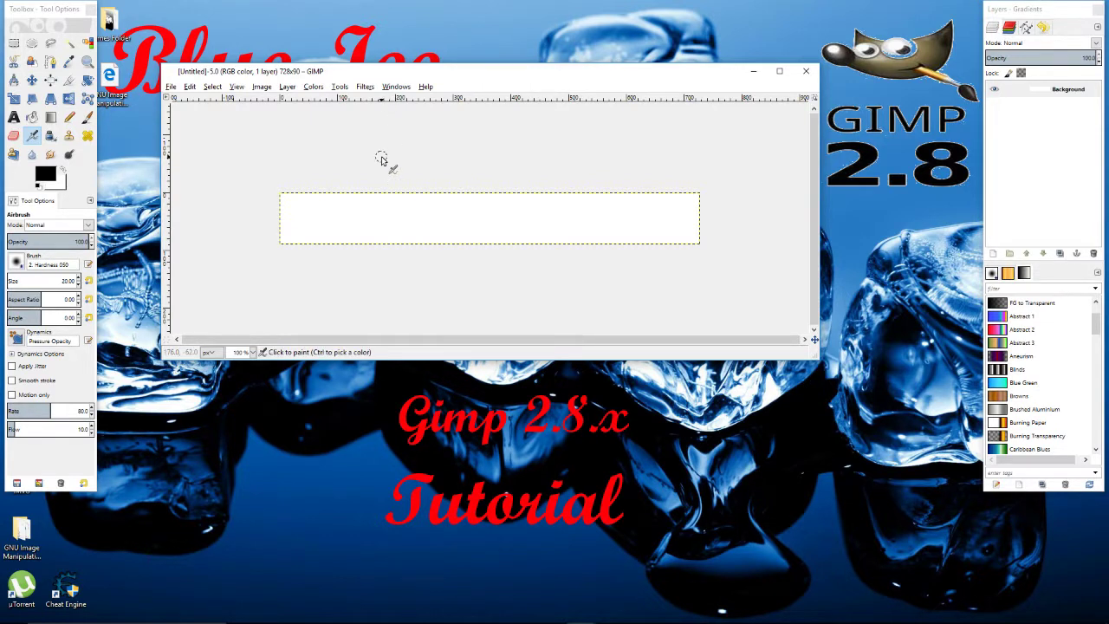
Add an alpha channel to the banner's Background layer via Layer > Transparency.
{"action": "left_click", "coordinate": [288, 87]}
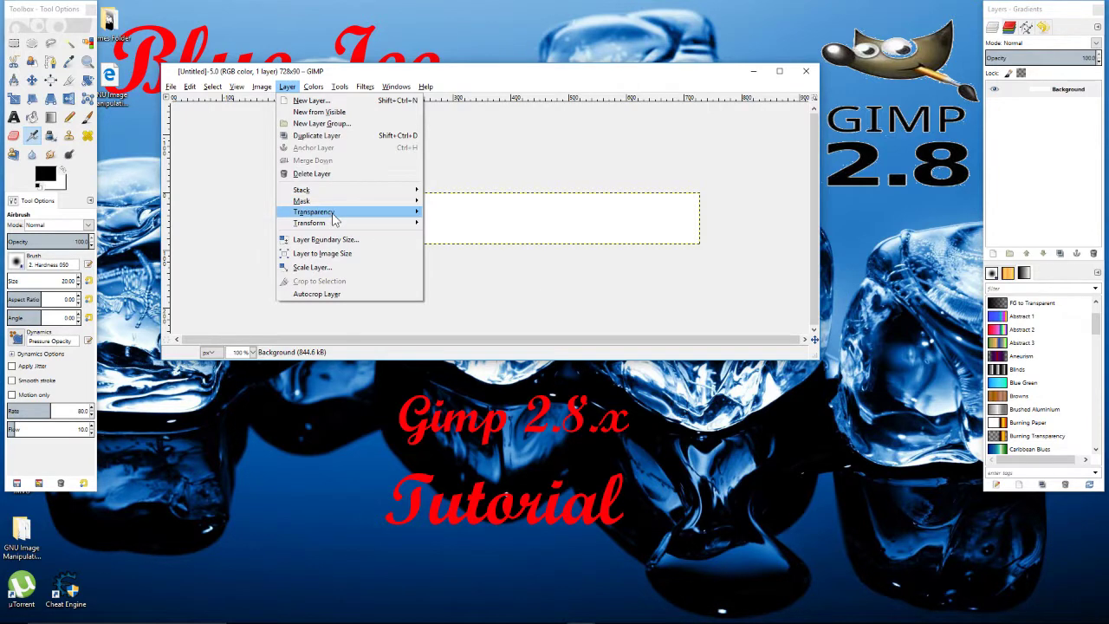
{"action": "mouse_move", "coordinate": [334, 218]}
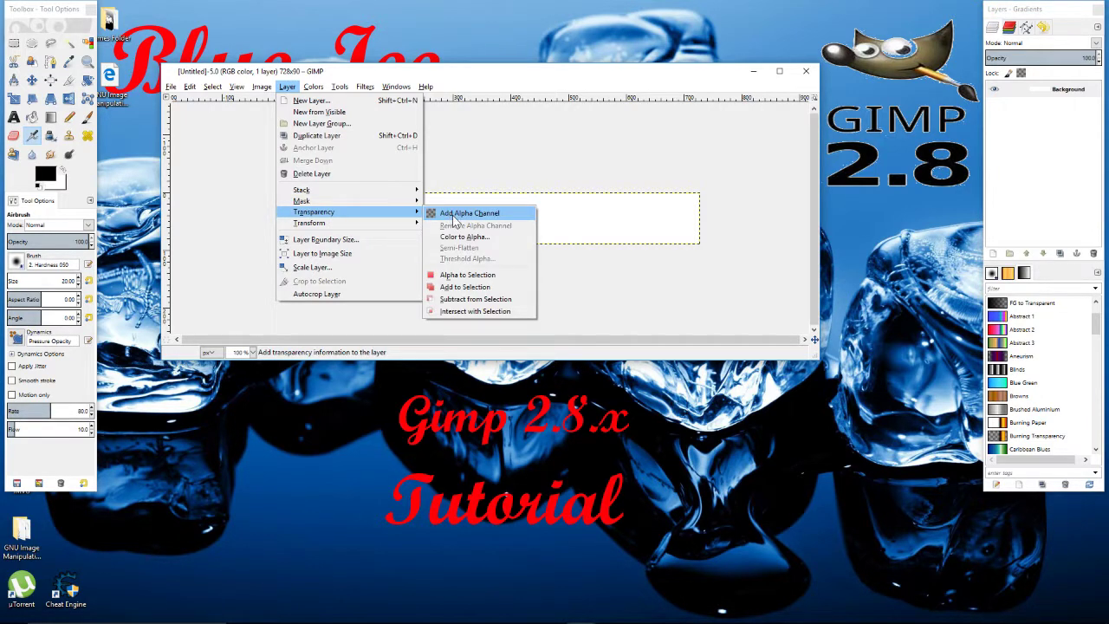
{"action": "left_click", "coordinate": [453, 220]}
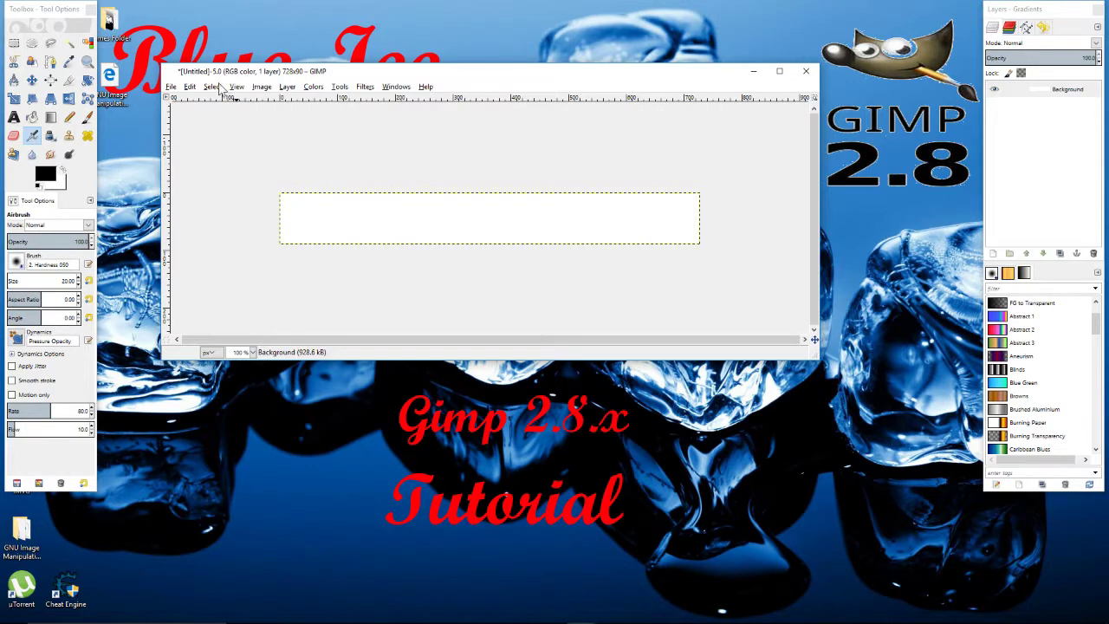
Use Edit > Clear to remove the banner's white fill, leaving it transparent.
{"action": "left_click", "coordinate": [192, 90]}
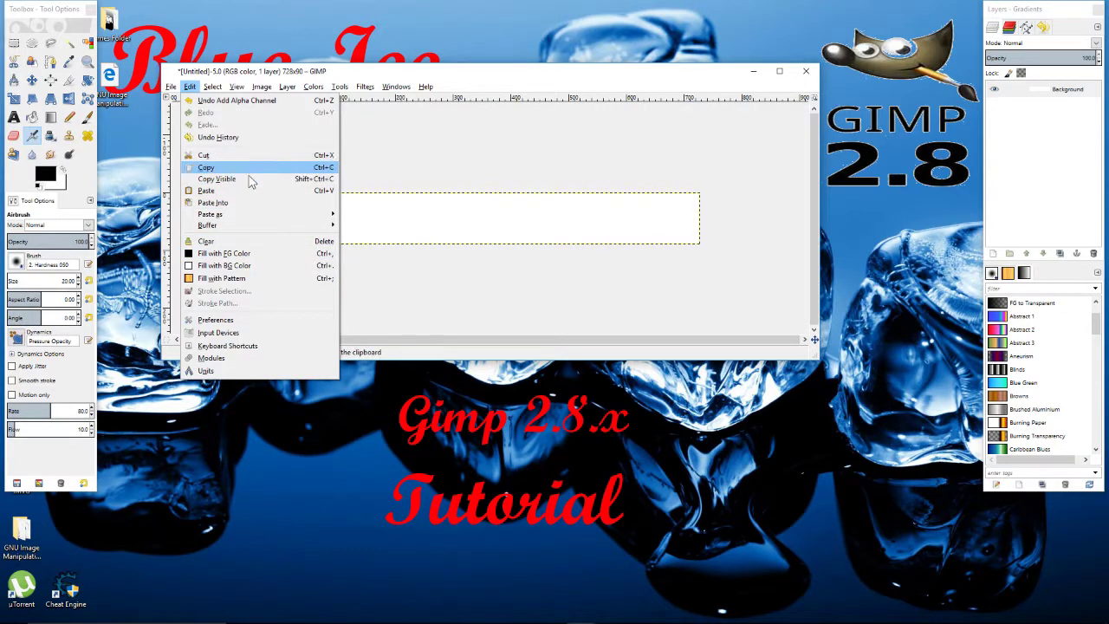
{"action": "left_click", "coordinate": [248, 240]}
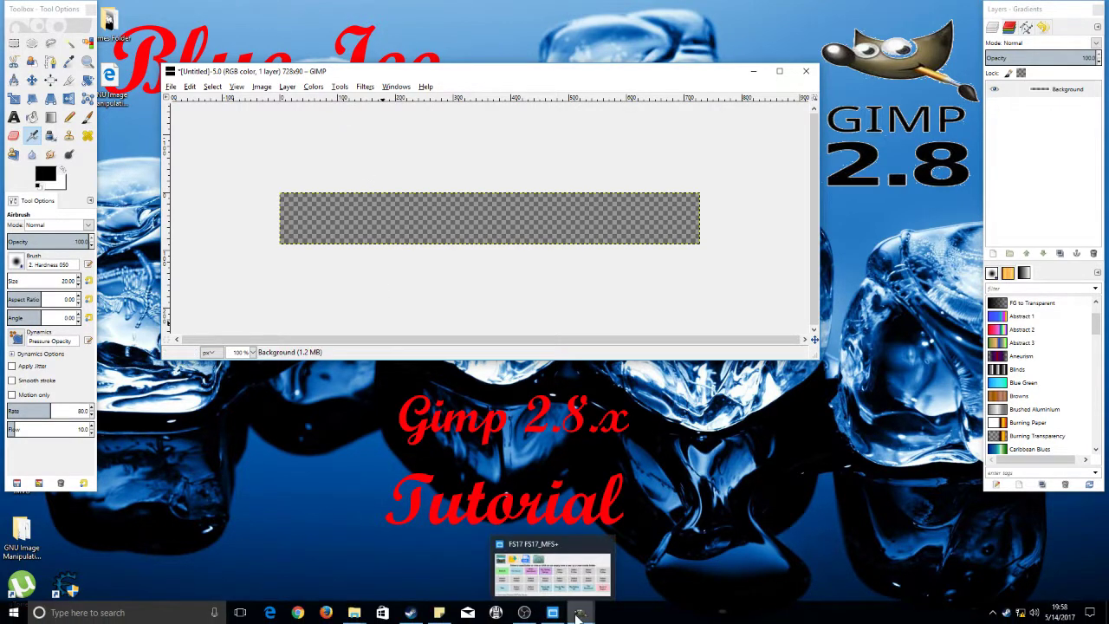
Bring the pig picture and adStrip logo windows forward and reposition them.
{"action": "mouse_move", "coordinate": [580, 612]}
{"action": "left_click", "coordinate": [502, 554]}
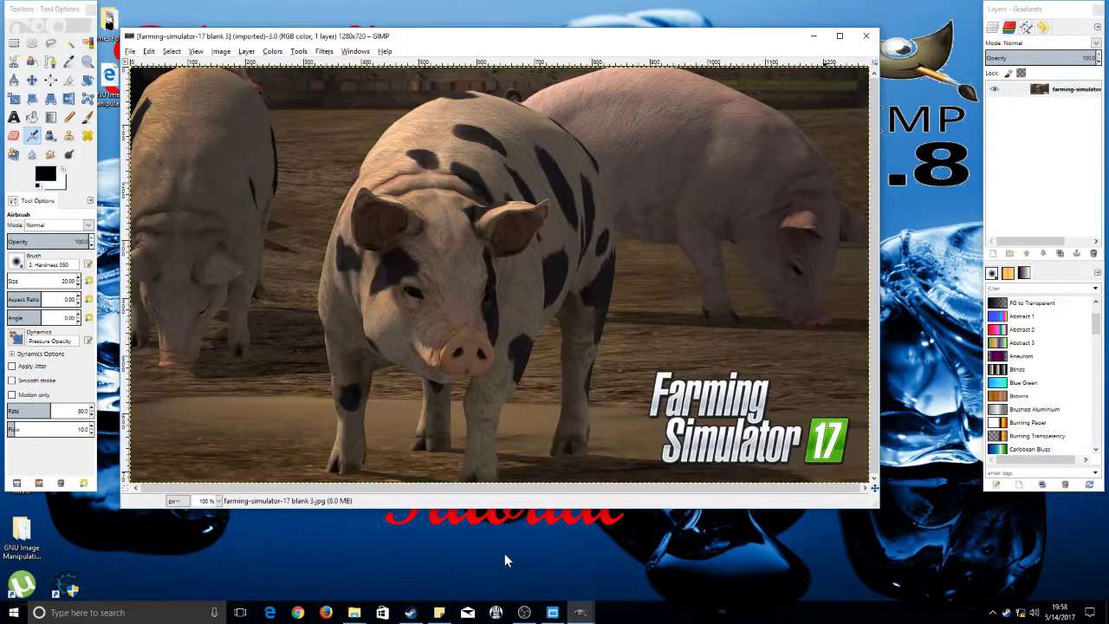
{"action": "mouse_move", "coordinate": [581, 612]}
{"action": "left_click", "coordinate": [591, 563]}
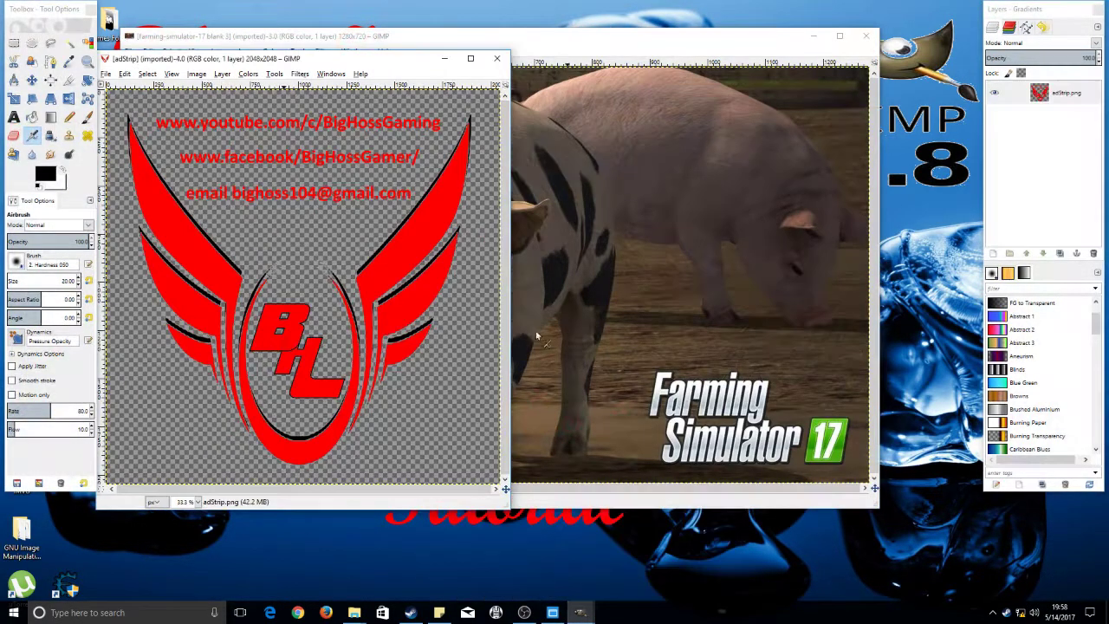
{"action": "left_click_drag", "start_coordinate": [259, 45], "coordinate": [741, 38]}
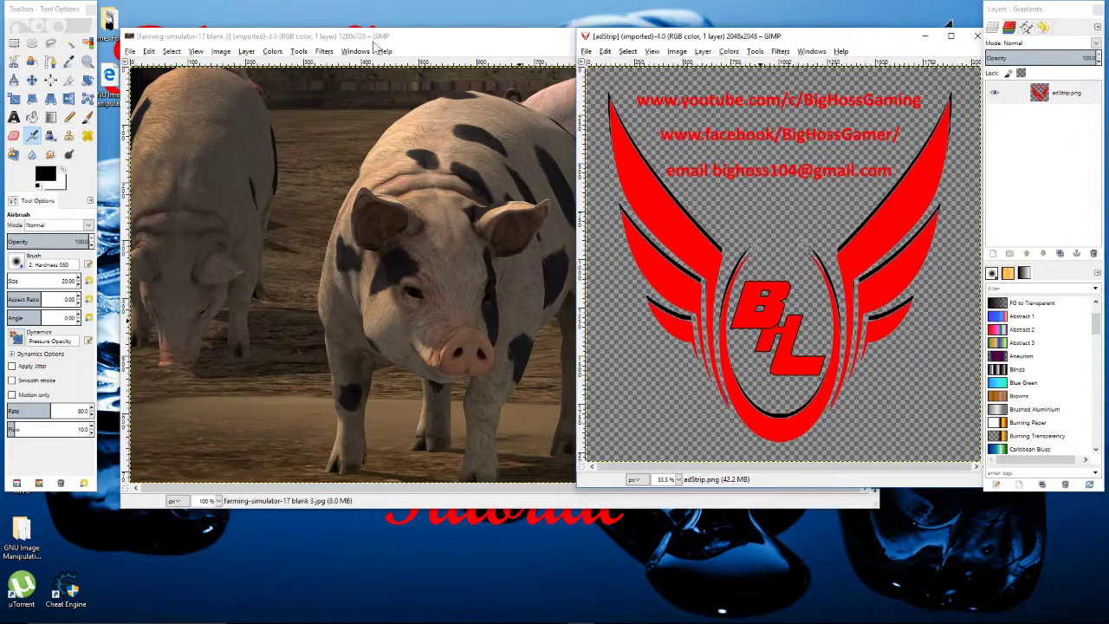
{"action": "left_click_drag", "start_coordinate": [374, 40], "coordinate": [355, 22]}
Park the adStrip logo window at the right edge of the screen.
{"action": "left_click", "coordinate": [888, 39]}
{"action": "key", "text": "super+Right"}
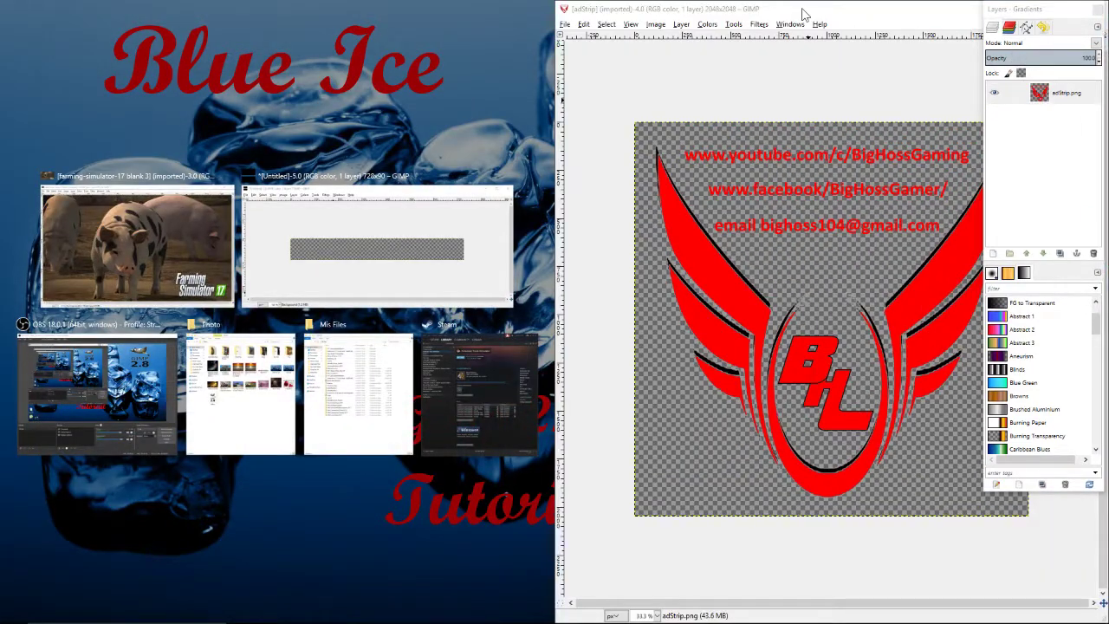
{"action": "left_click", "coordinate": [802, 15]}
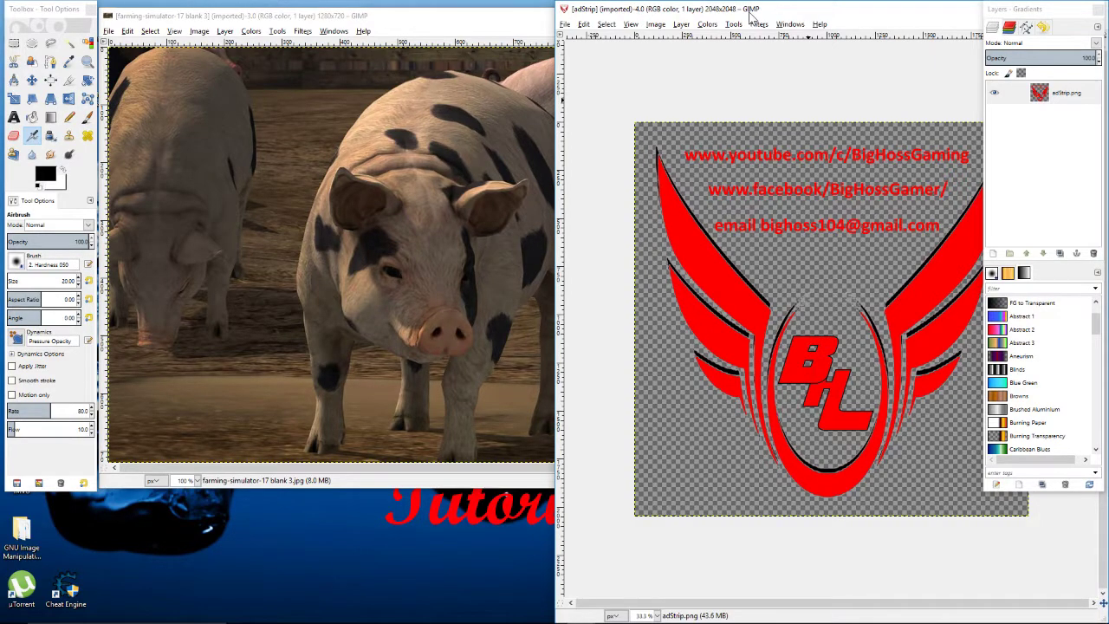
{"action": "left_click_drag", "start_coordinate": [750, 15], "coordinate": [633, 57]}
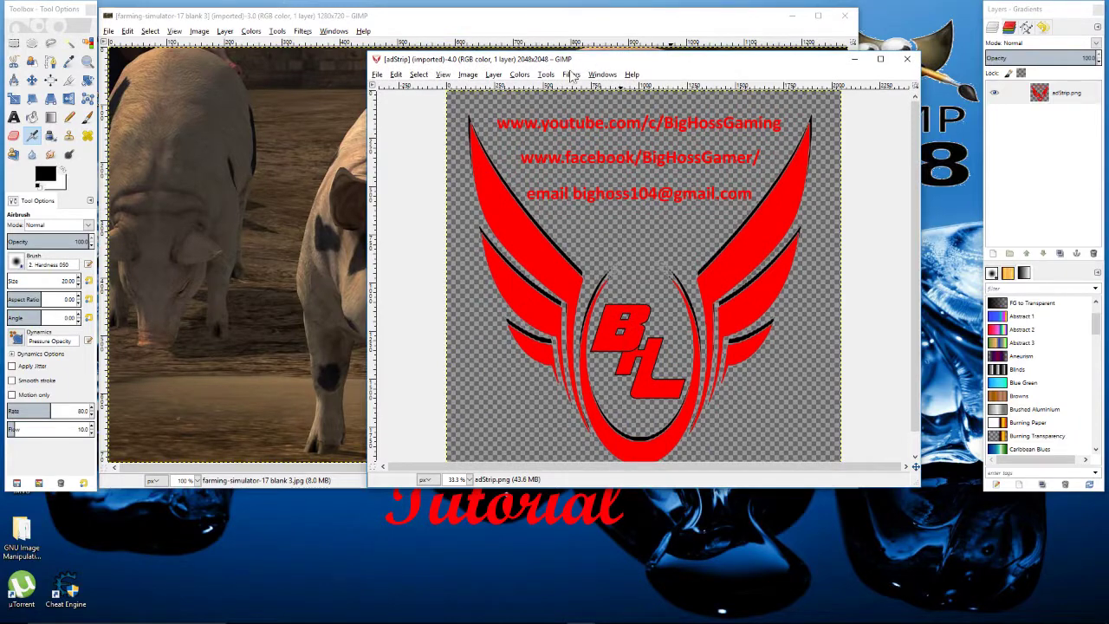
{"action": "left_click_drag", "start_coordinate": [418, 63], "coordinate": [898, 87]}
Bring the Untitled banner window forward and move it down below the pig picture.
{"action": "mouse_move", "coordinate": [385, 23]}
{"action": "left_mouse_down"}
{"action": "mouse_move", "coordinate": [389, 79]}
{"action": "mouse_move", "coordinate": [392, 29]}
{"action": "left_mouse_up"}
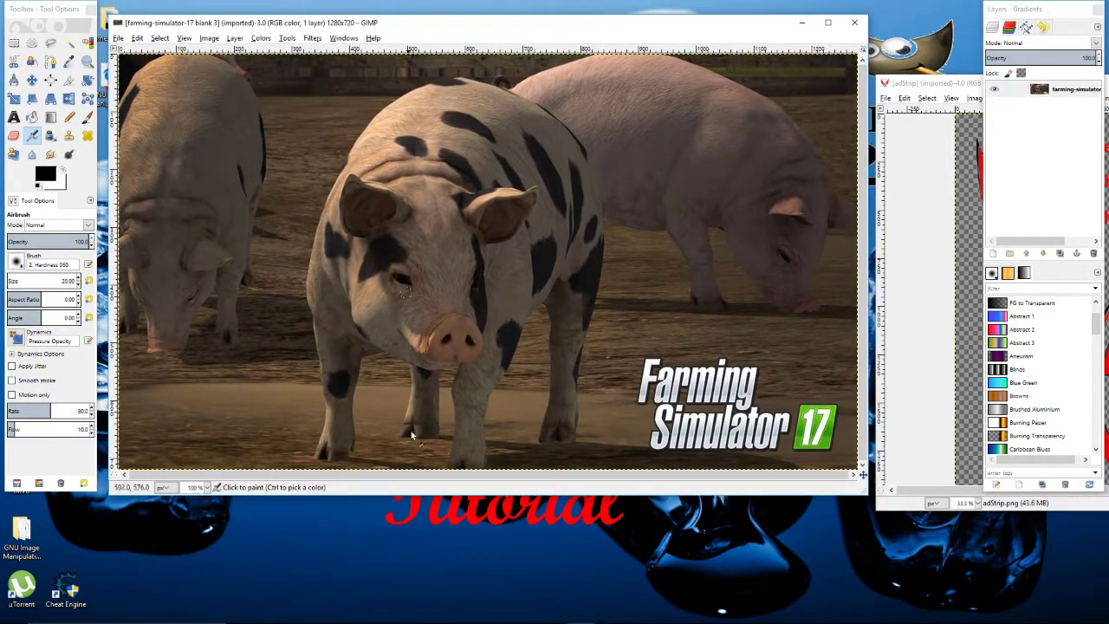
{"action": "mouse_move", "coordinate": [582, 613]}
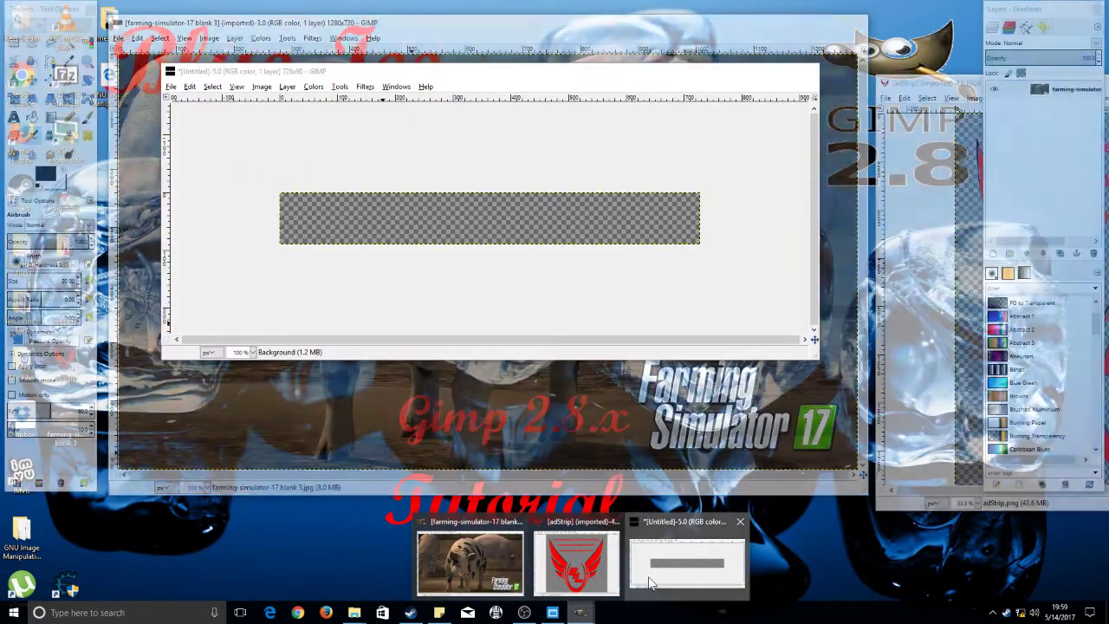
{"action": "left_click", "coordinate": [686, 563]}
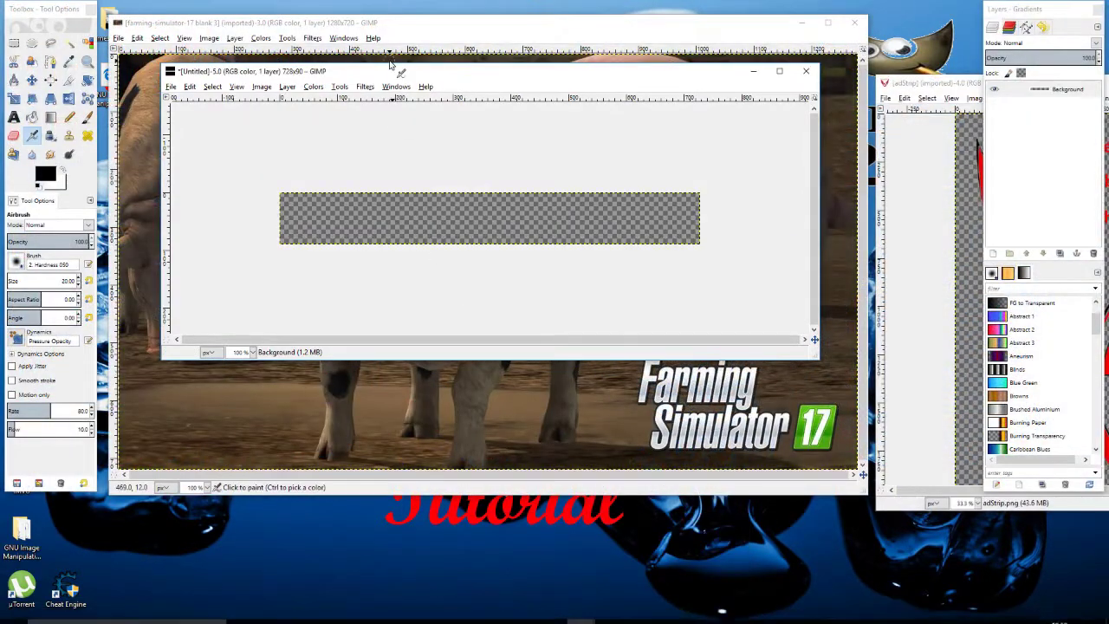
{"action": "left_click_drag", "start_coordinate": [391, 74], "coordinate": [396, 138]}
Copy the pig picture to the clipboard with Edit > Copy.
{"action": "left_click", "coordinate": [403, 30]}
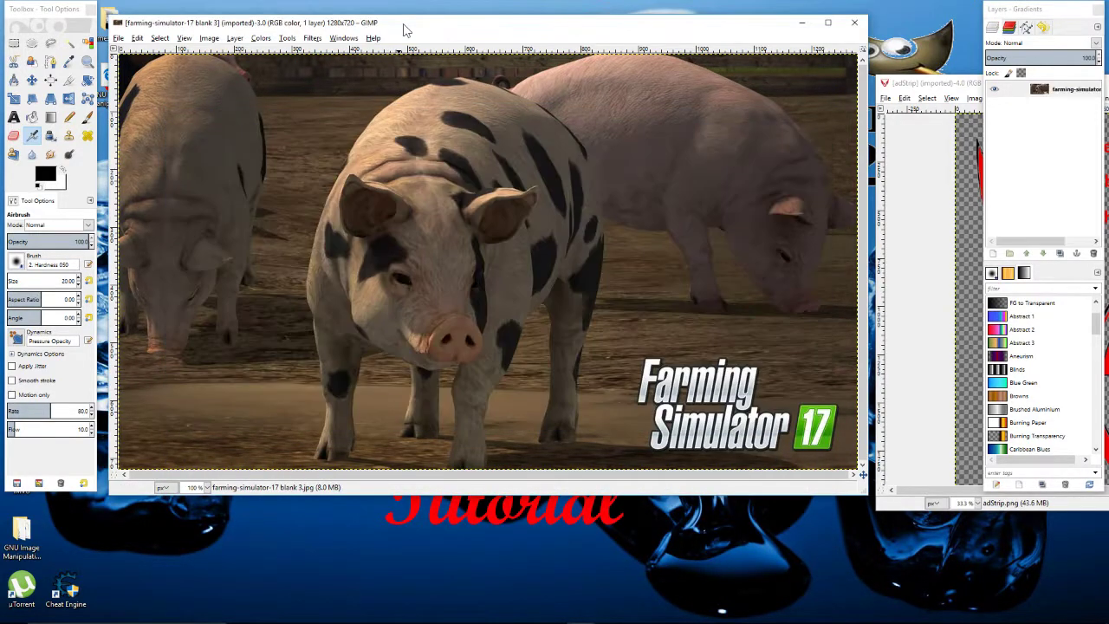
{"action": "left_click", "coordinate": [136, 39]}
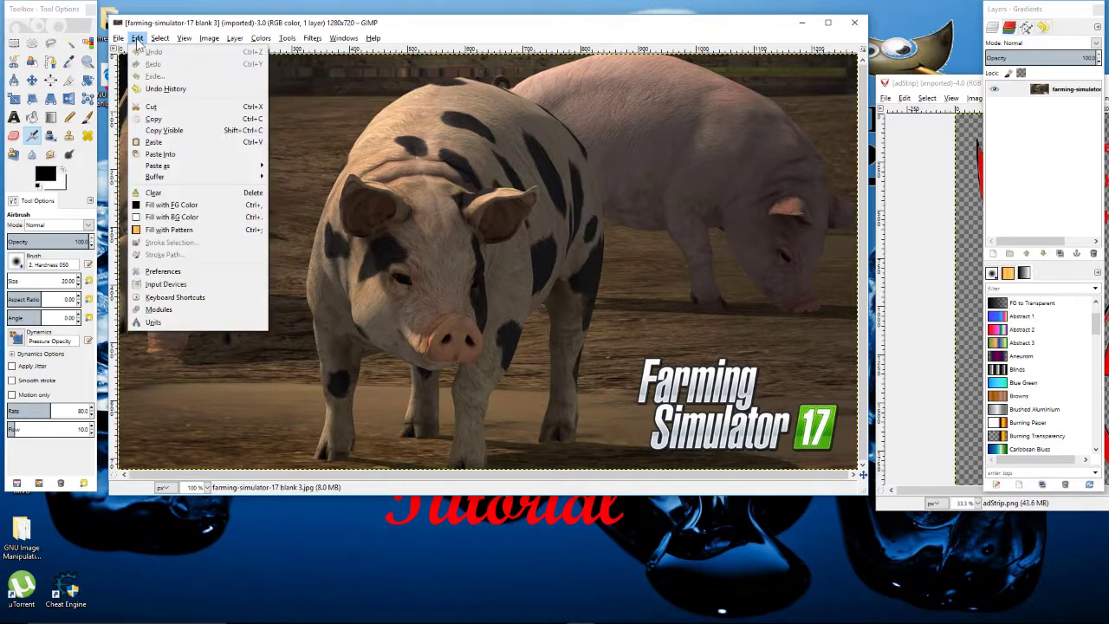
{"action": "left_click", "coordinate": [154, 119]}
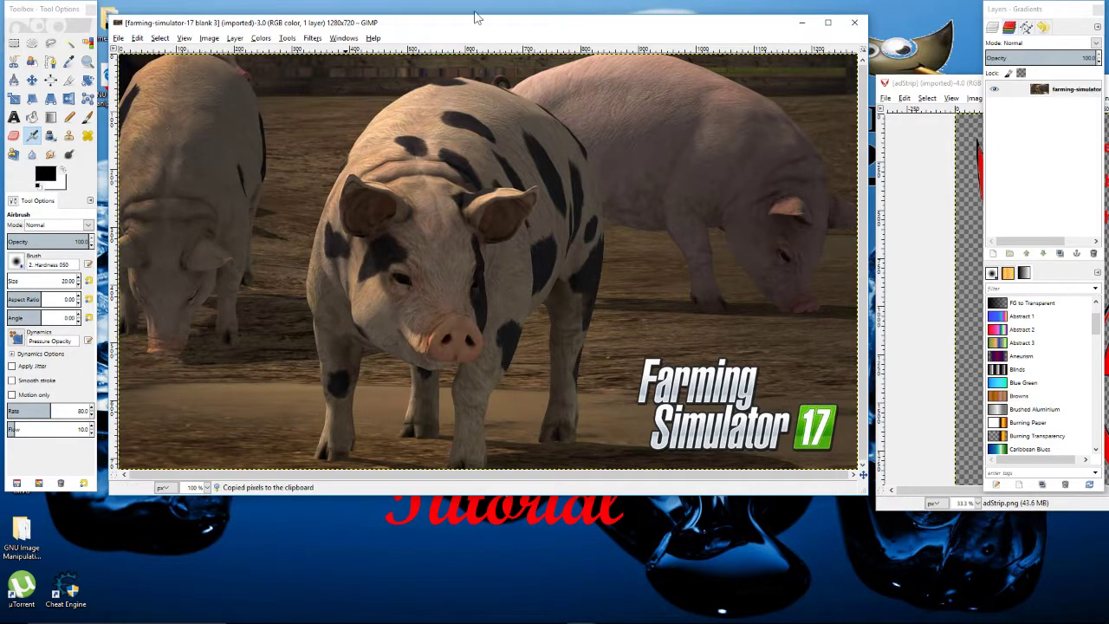
Paste the copied picture into the 728x90 banner as a floating layer.
{"action": "left_click", "coordinate": [799, 26]}
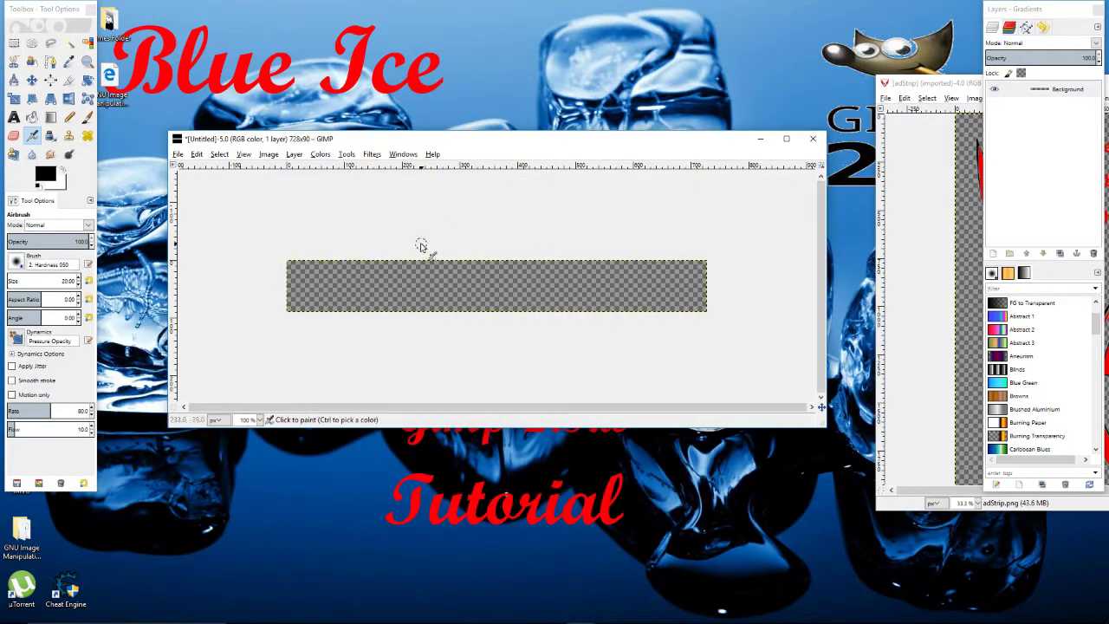
{"action": "left_click_drag", "start_coordinate": [426, 141], "coordinate": [418, 49]}
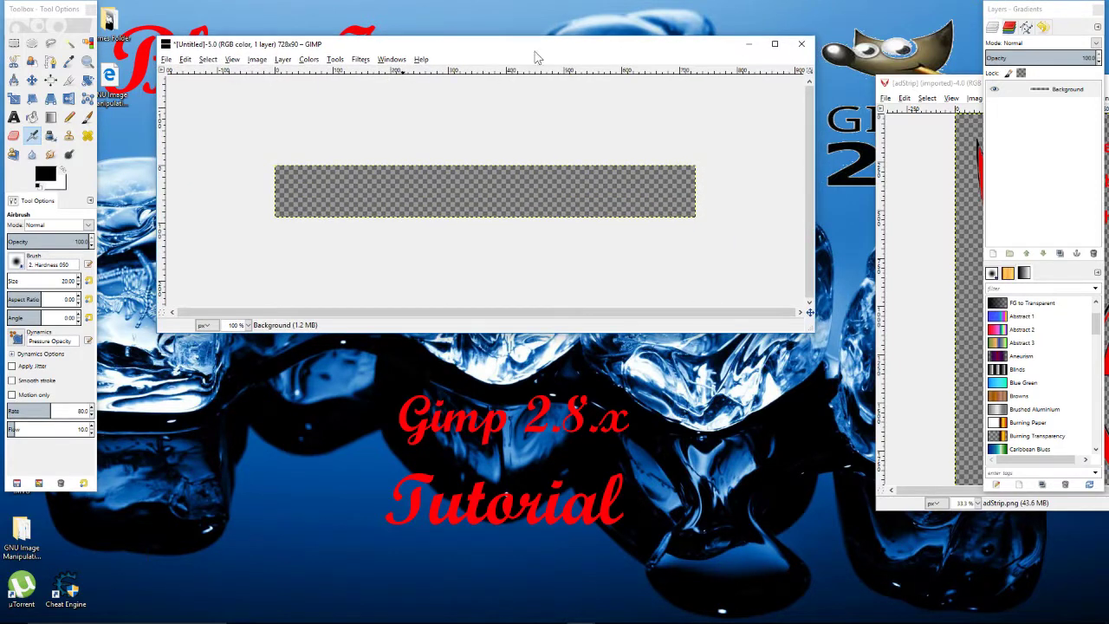
{"action": "left_click", "coordinate": [186, 59]}
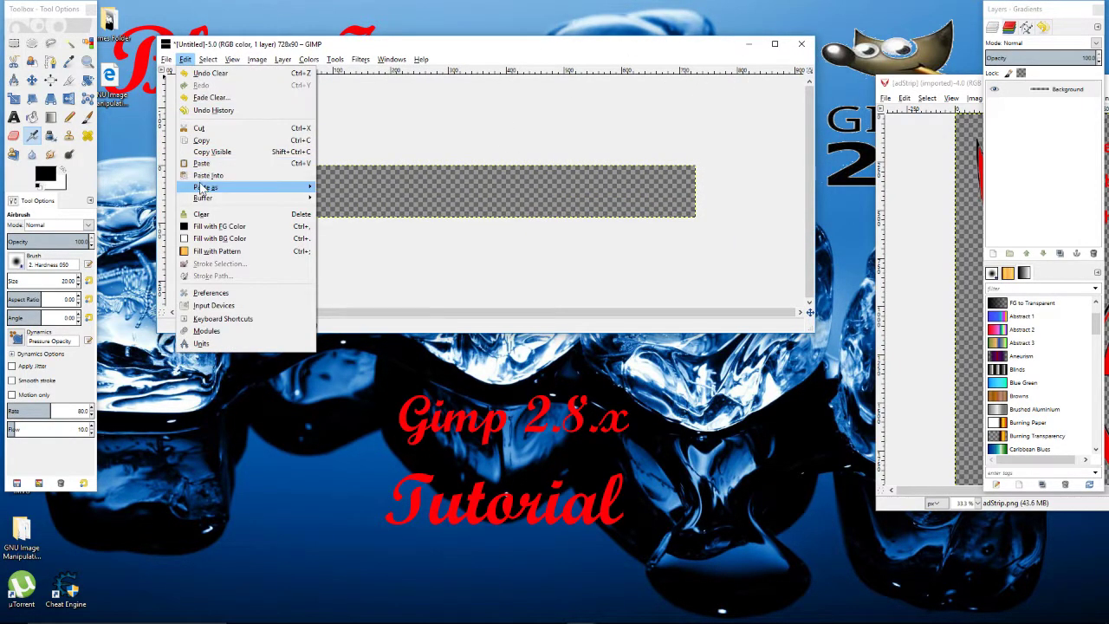
{"action": "left_click", "coordinate": [200, 164]}
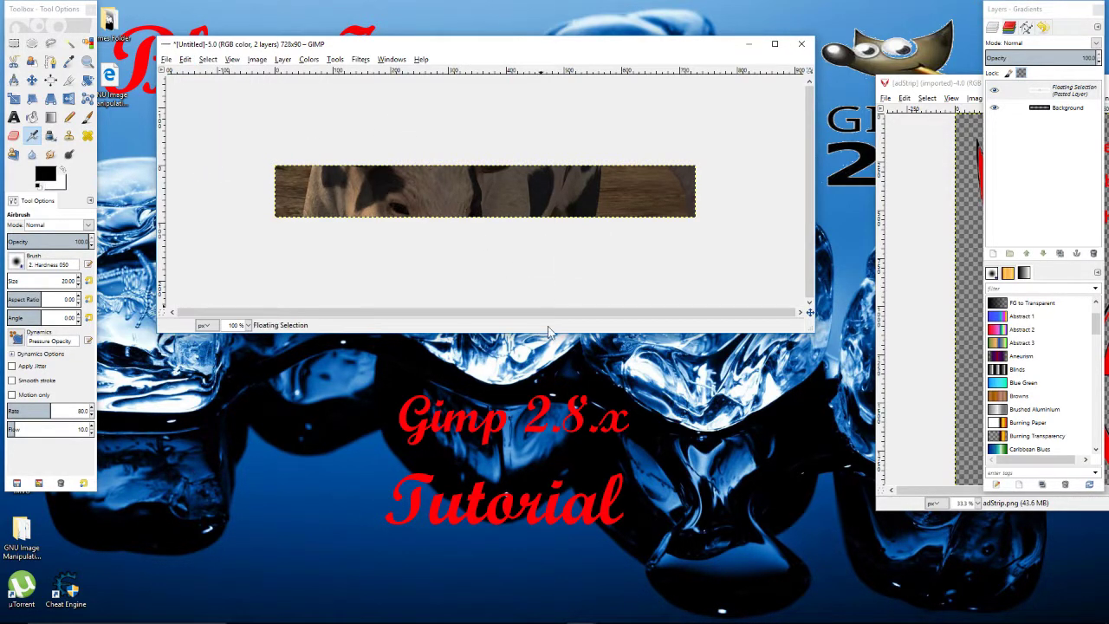
Make the banner window taller and move it to the top of the screen.
{"action": "left_click_drag", "start_coordinate": [540, 335], "coordinate": [546, 598]}
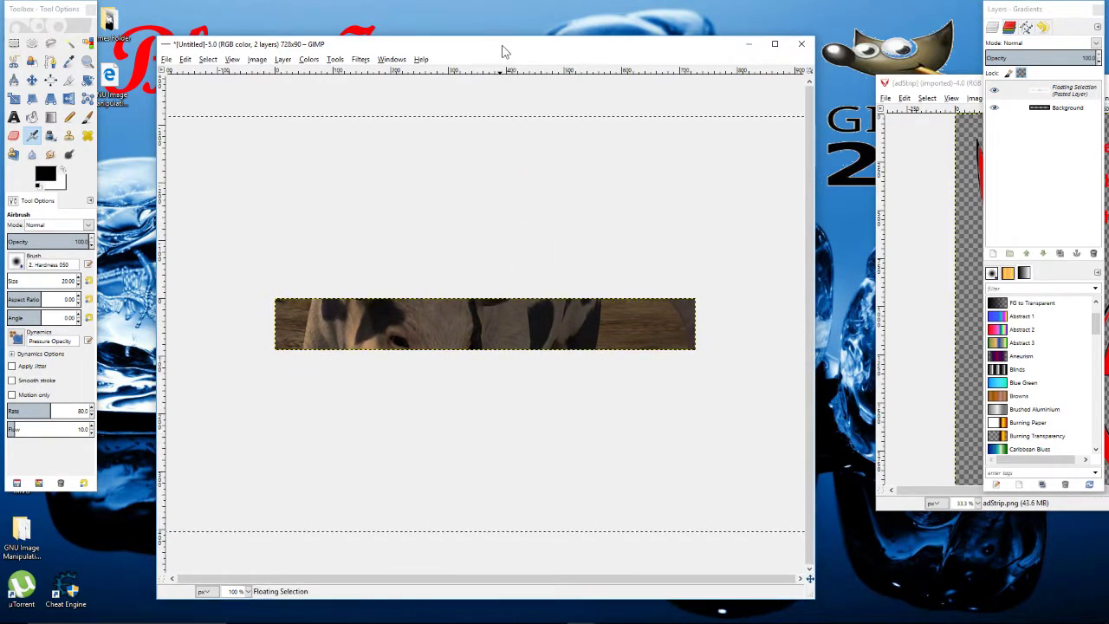
{"action": "left_click_drag", "start_coordinate": [506, 48], "coordinate": [507, 24]}
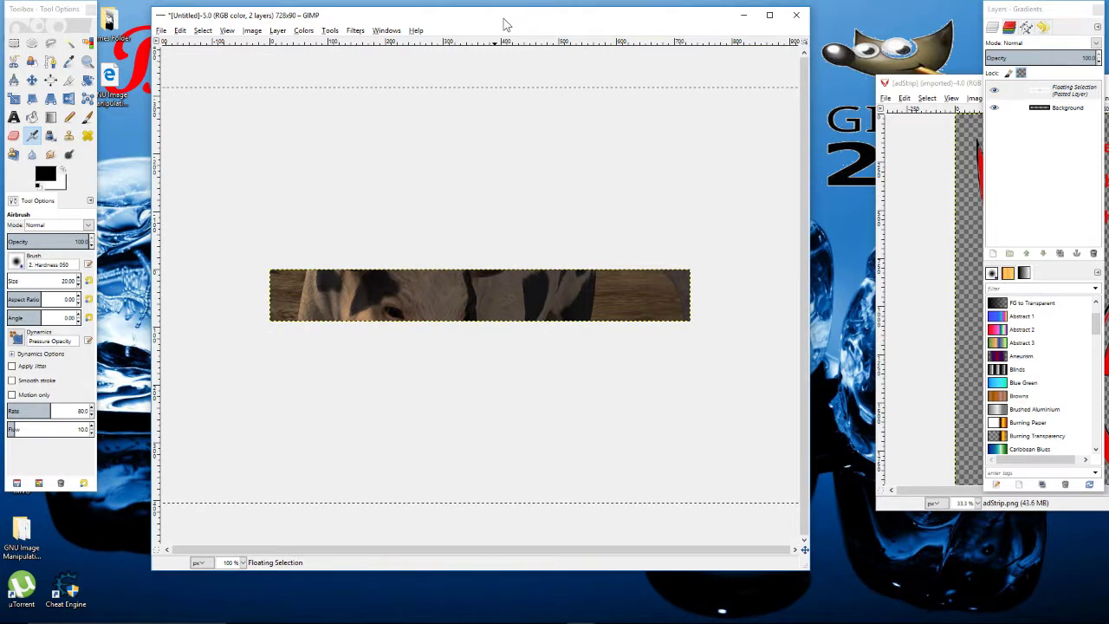
{"action": "left_click", "coordinate": [277, 30]}
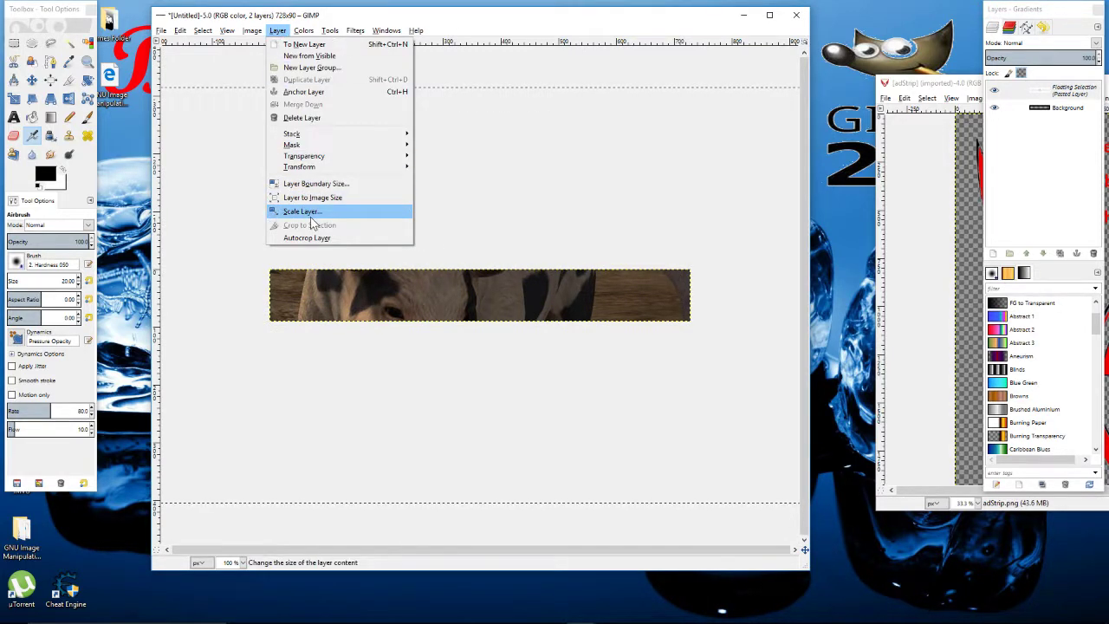
{"action": "left_click", "coordinate": [512, 21]}
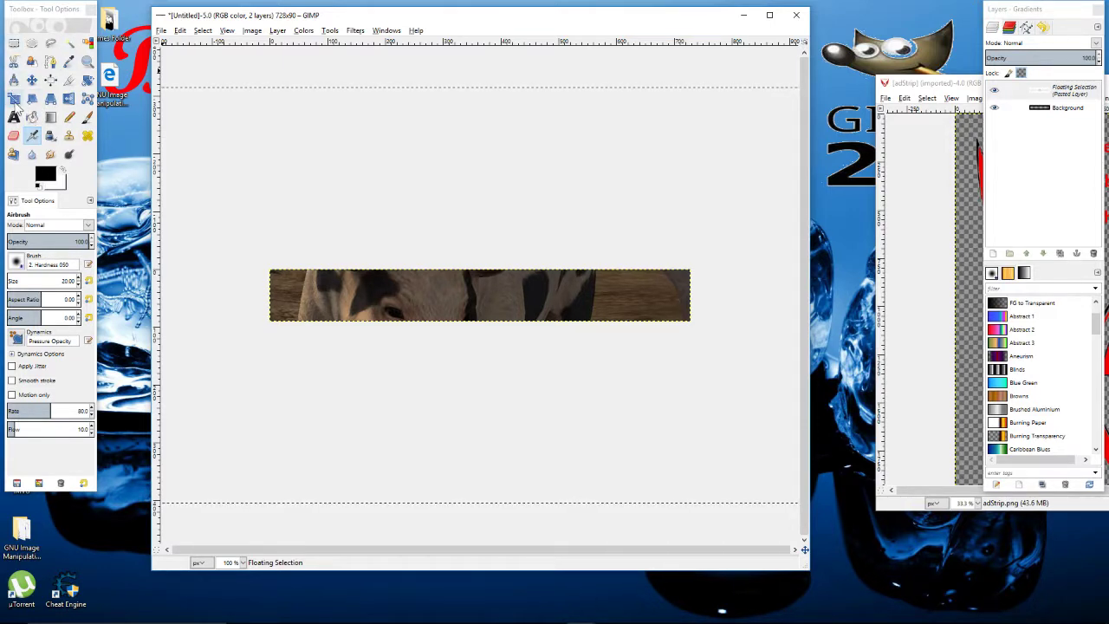
Start scaling the pasted picture with the Scale tool and maximize the banner window.
{"action": "left_click", "coordinate": [15, 100]}
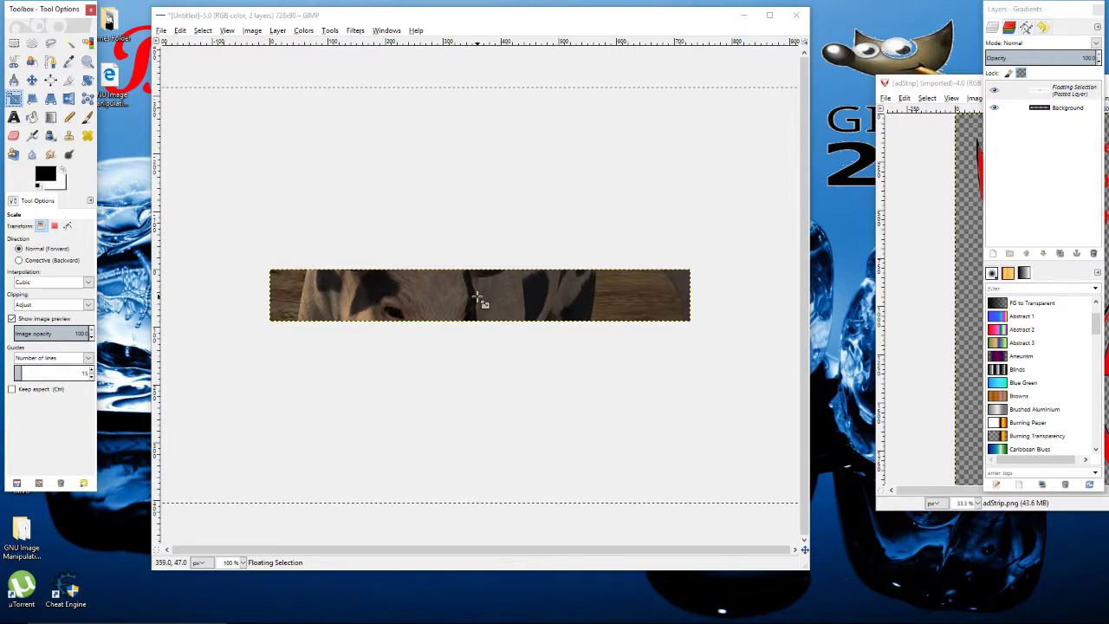
{"action": "left_click", "coordinate": [484, 301]}
{"action": "left_click_drag", "start_coordinate": [481, 302], "coordinate": [942, 23]}
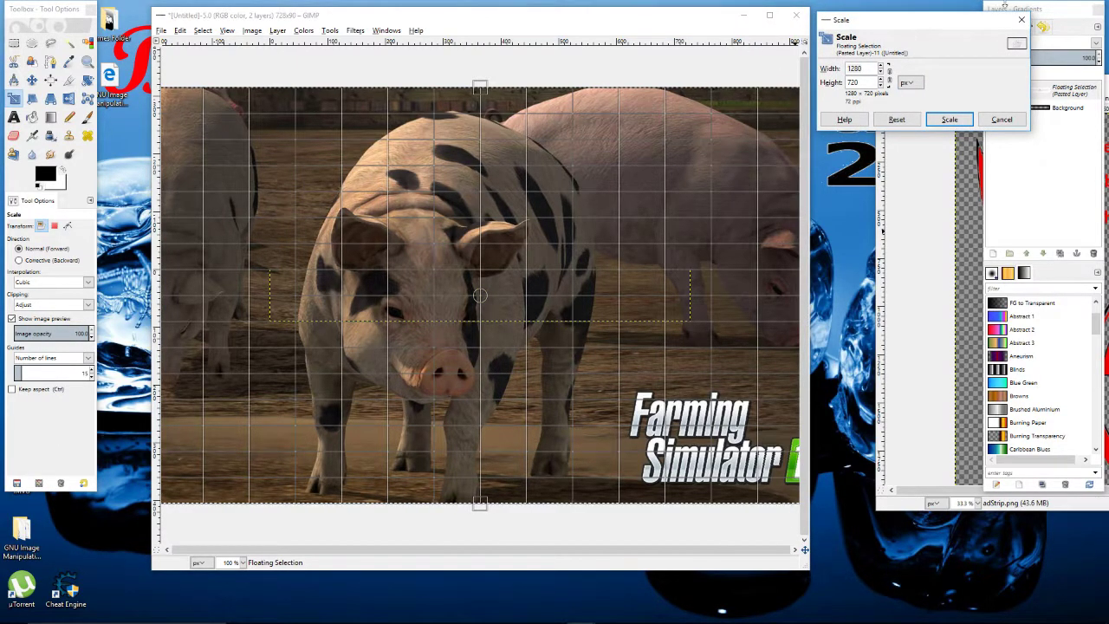
{"action": "left_click_drag", "start_coordinate": [1033, 9], "coordinate": [1042, 546]}
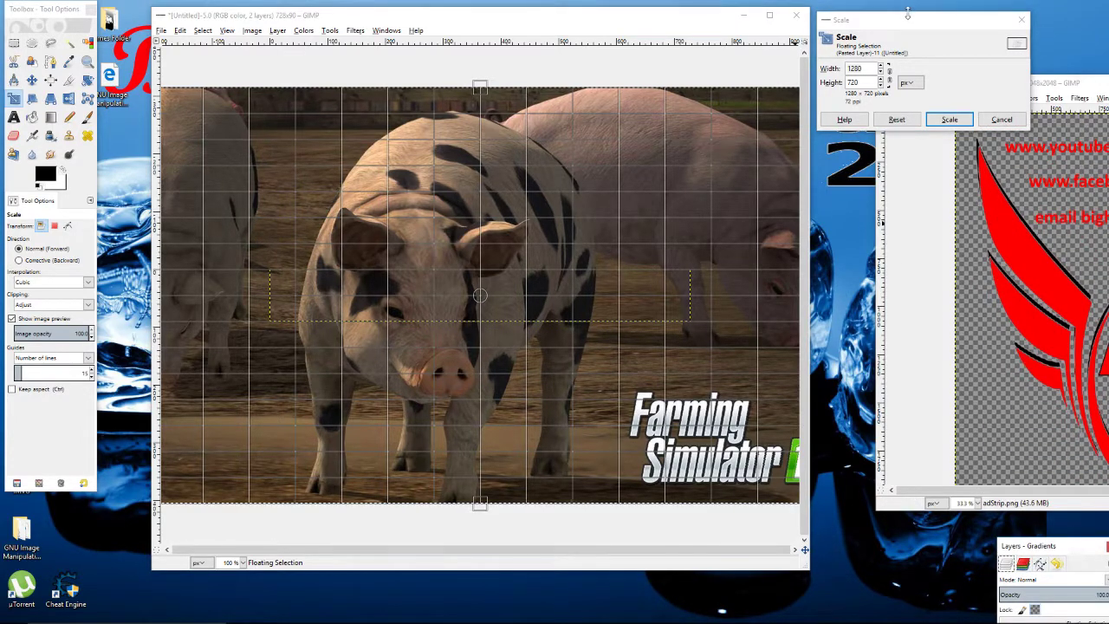
{"action": "left_click_drag", "start_coordinate": [24, 9], "coordinate": [7, 576]}
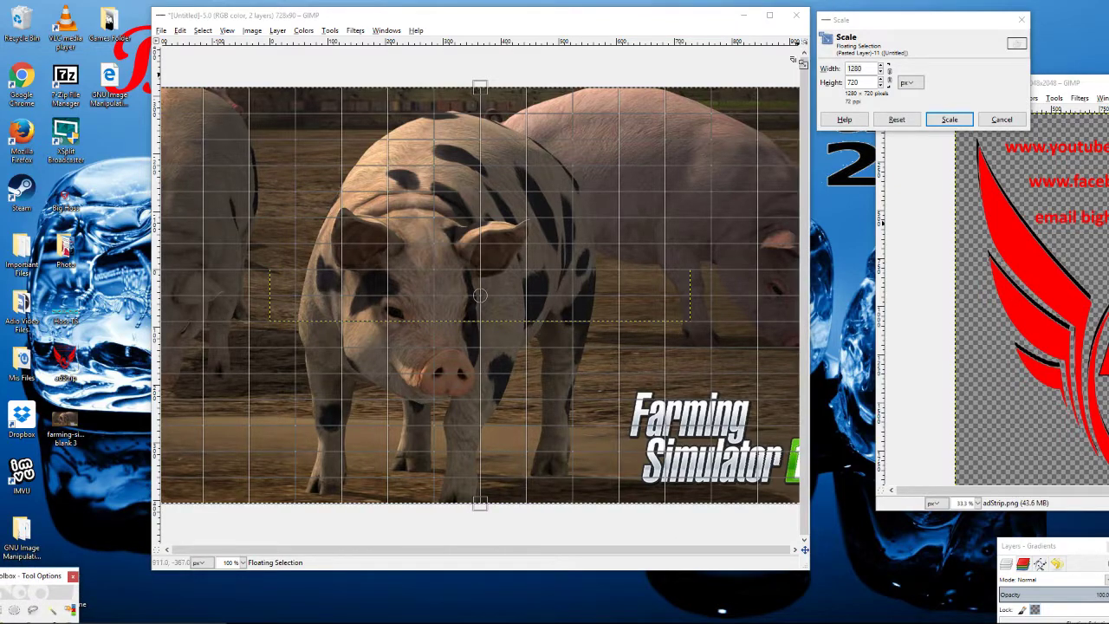
{"action": "left_click", "coordinate": [769, 15]}
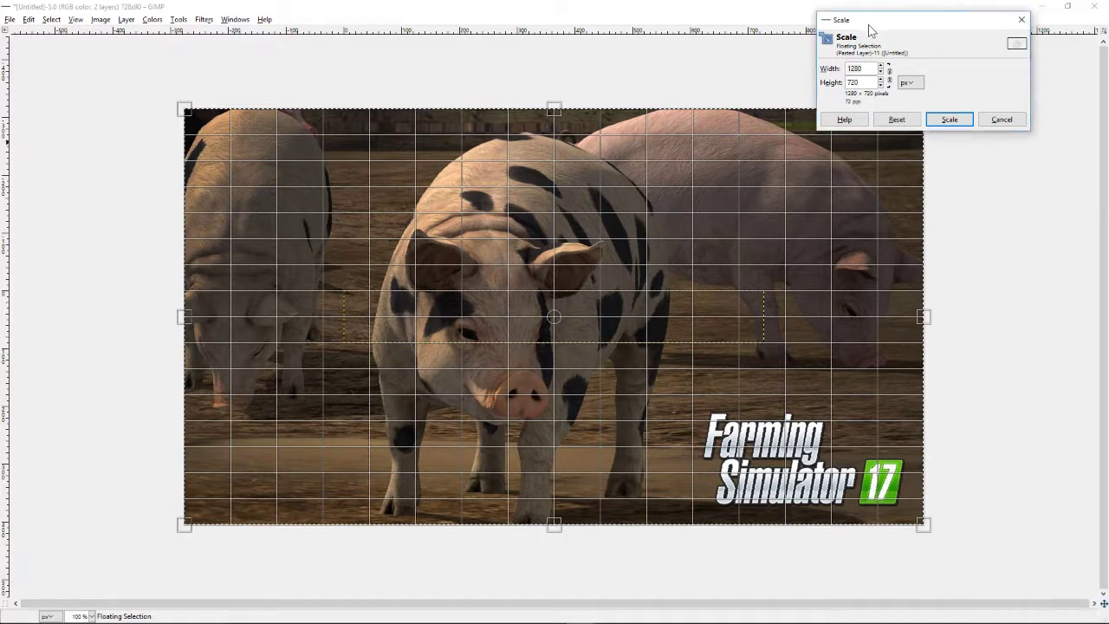
{"action": "left_click_drag", "start_coordinate": [872, 29], "coordinate": [1033, 56]}
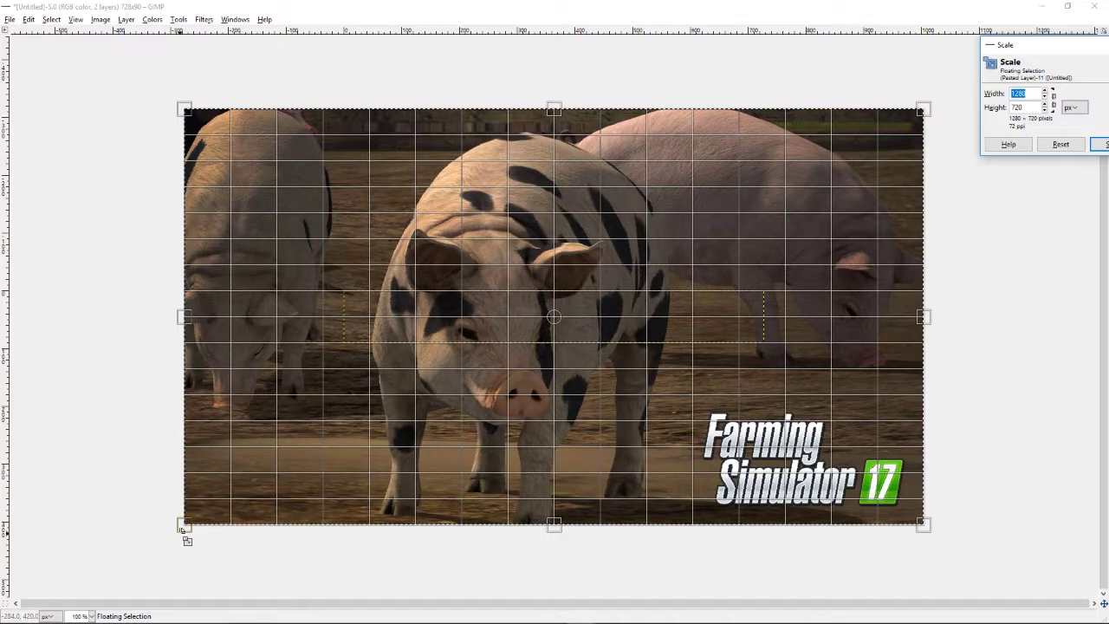
Drag the scale handles to about 725×89 pixels and apply the scale.
{"action": "left_click_drag", "start_coordinate": [181, 527], "coordinate": [346, 353]}
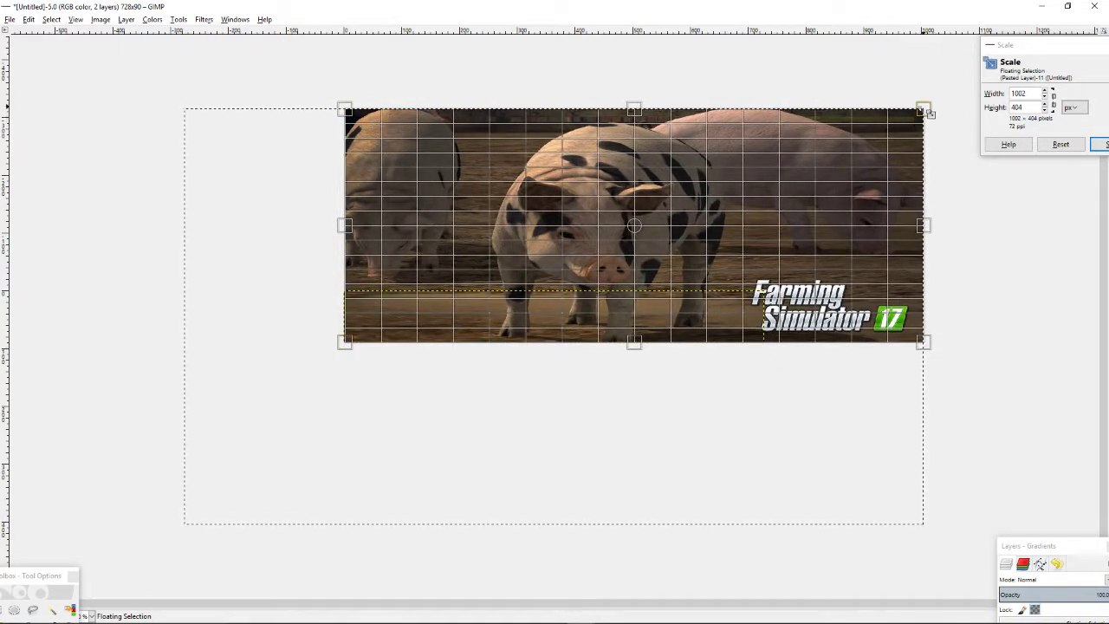
{"action": "left_click_drag", "start_coordinate": [924, 111], "coordinate": [768, 296]}
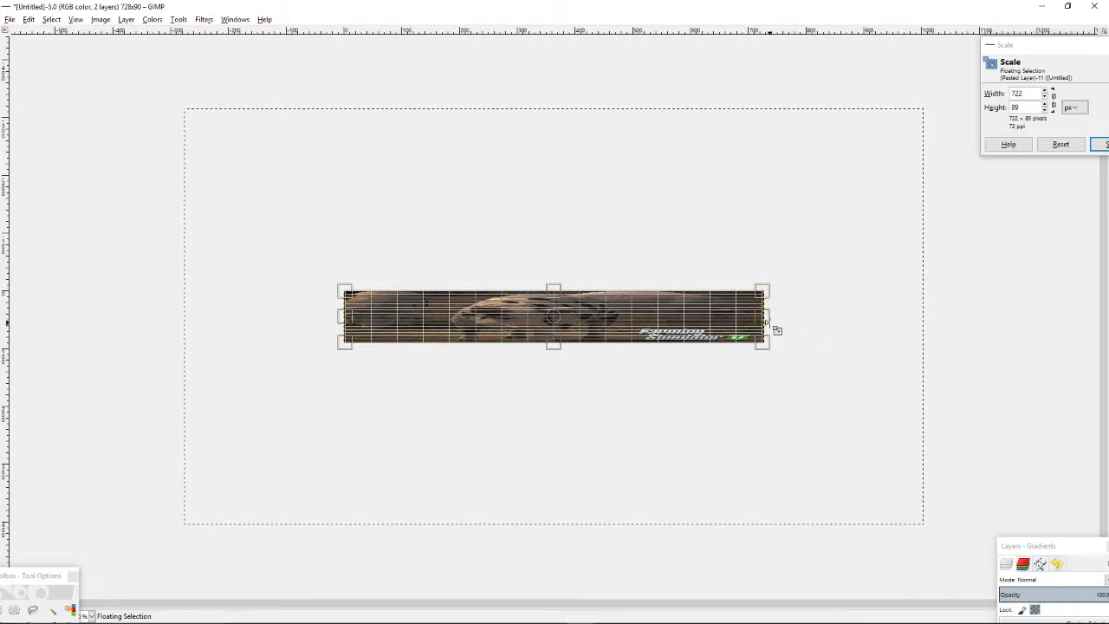
{"action": "left_click_drag", "start_coordinate": [768, 321], "coordinate": [767, 322]}
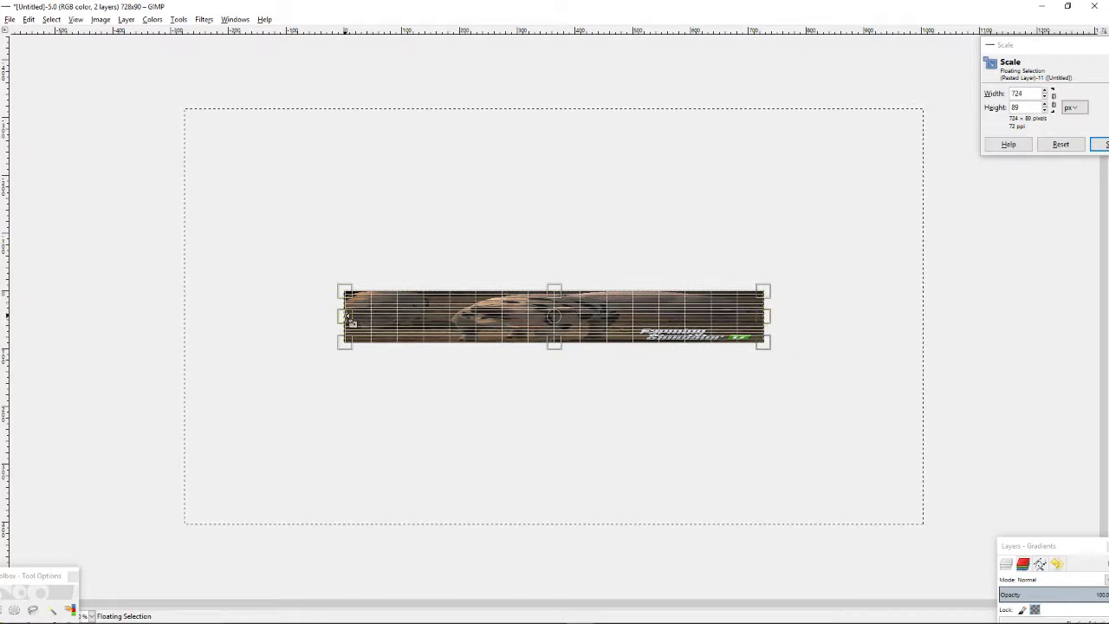
{"action": "left_click_drag", "start_coordinate": [348, 319], "coordinate": [350, 319]}
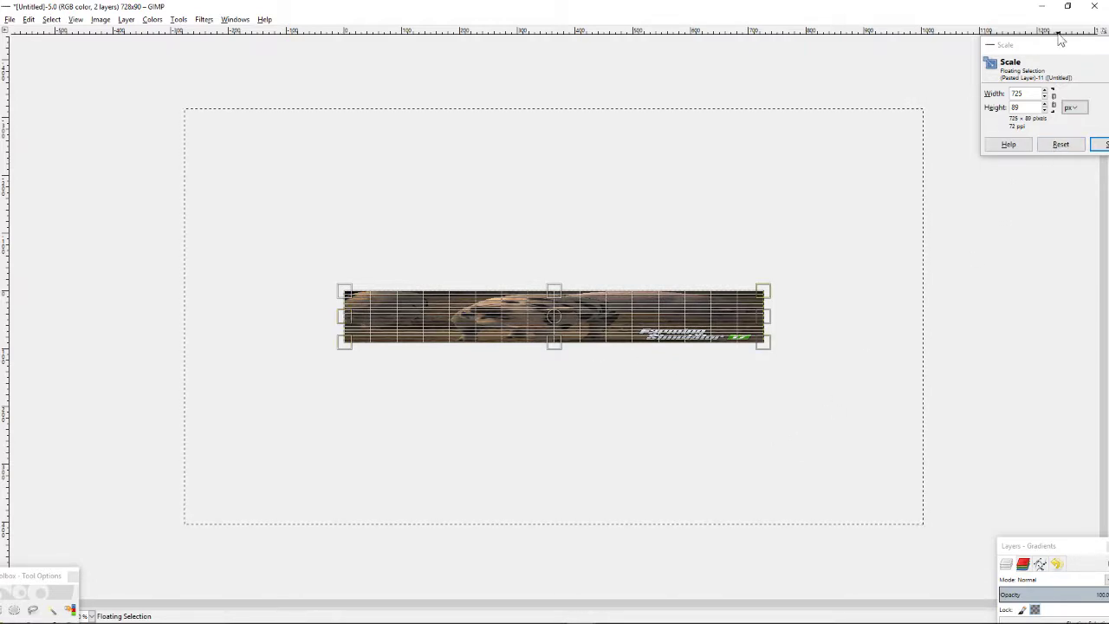
{"action": "left_click_drag", "start_coordinate": [1060, 54], "coordinate": [855, 54]}
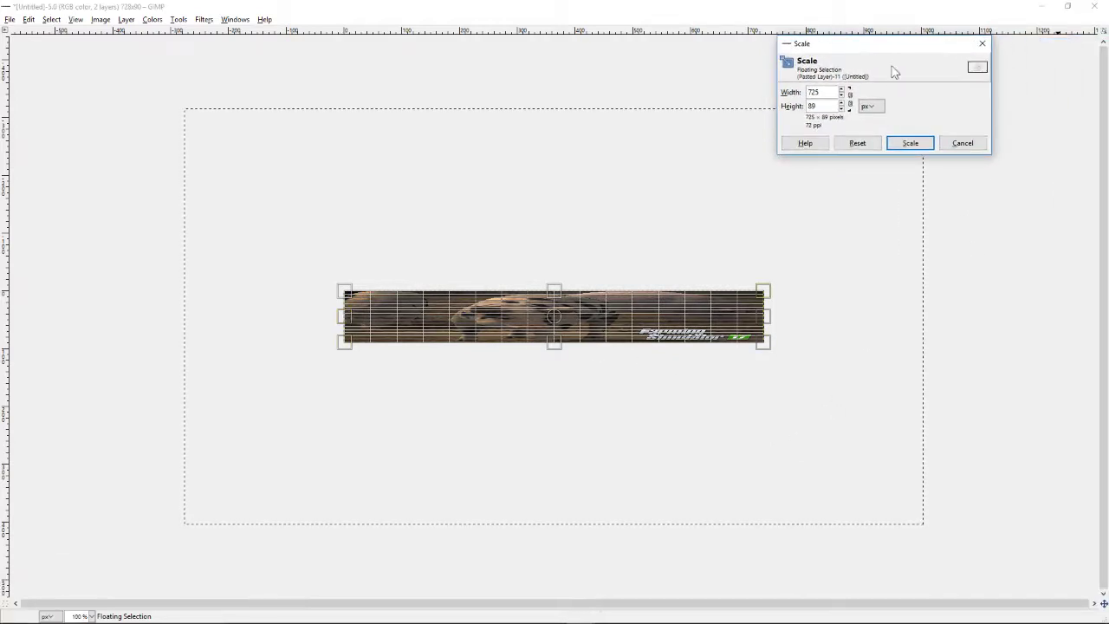
{"action": "left_click", "coordinate": [905, 144]}
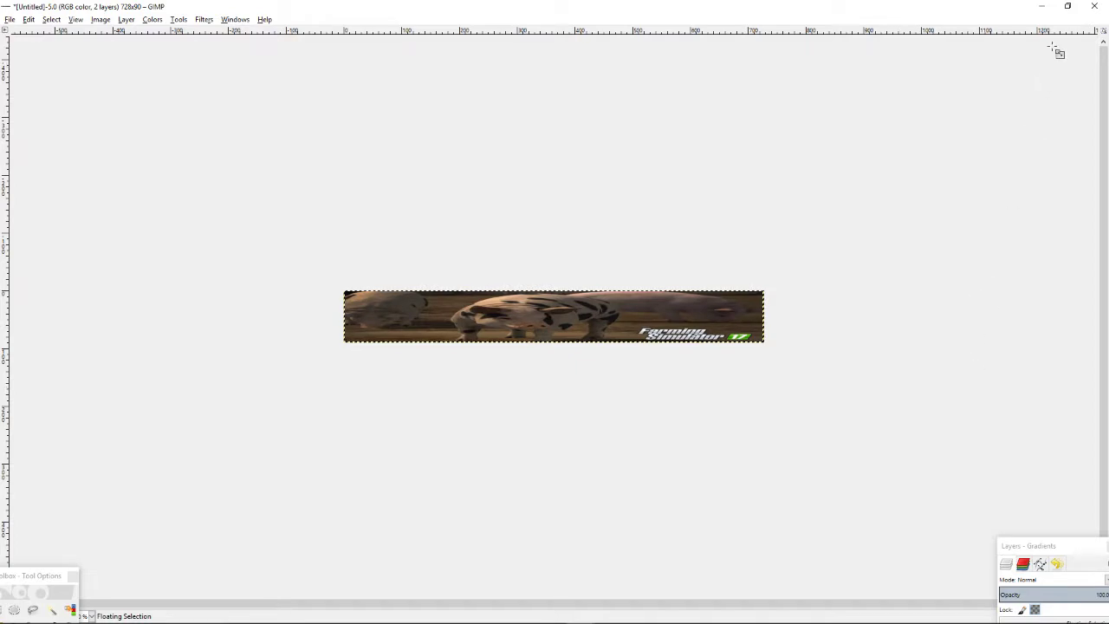
Restore the banner window, inspect the strip at 200% zoom, then return to 100%.
{"action": "left_click", "coordinate": [1069, 8]}
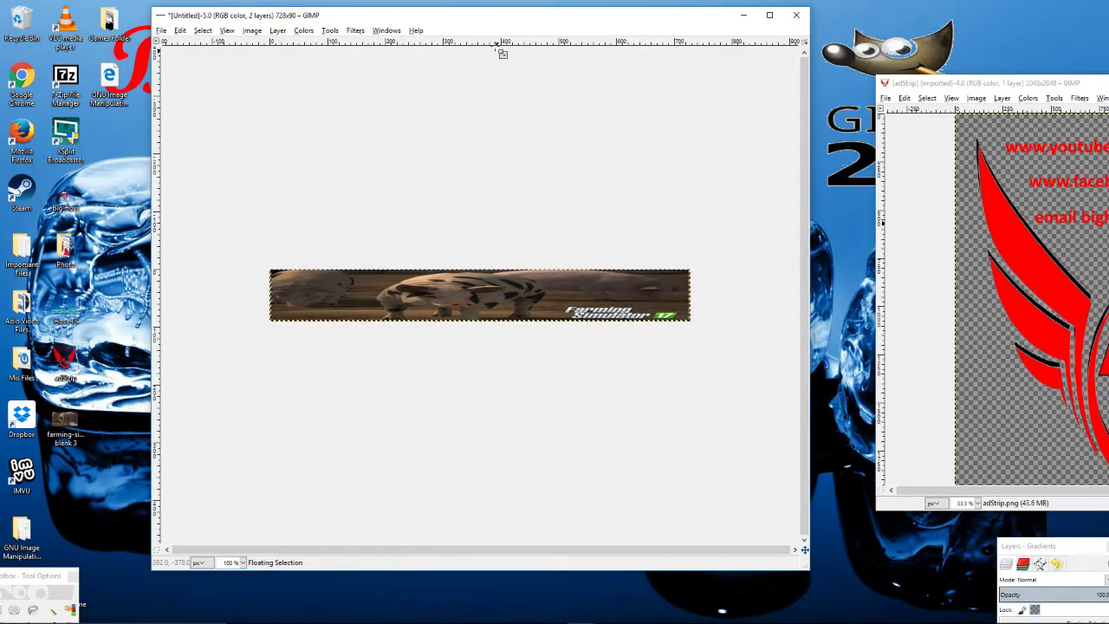
{"action": "left_click_drag", "start_coordinate": [477, 17], "coordinate": [416, 13]}
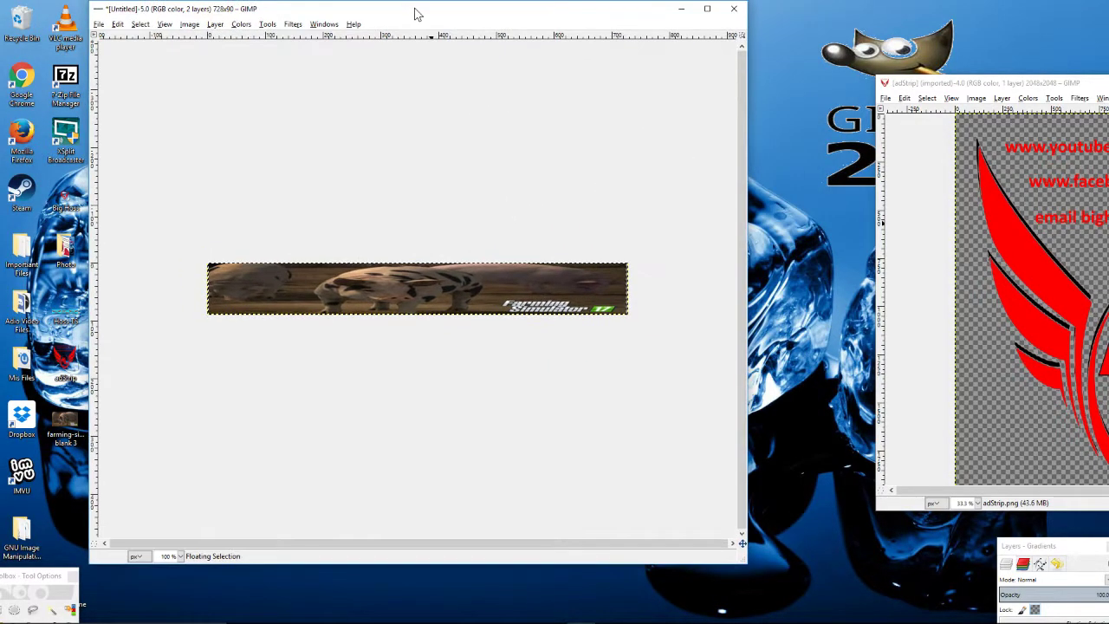
{"action": "left_click", "coordinate": [171, 555]}
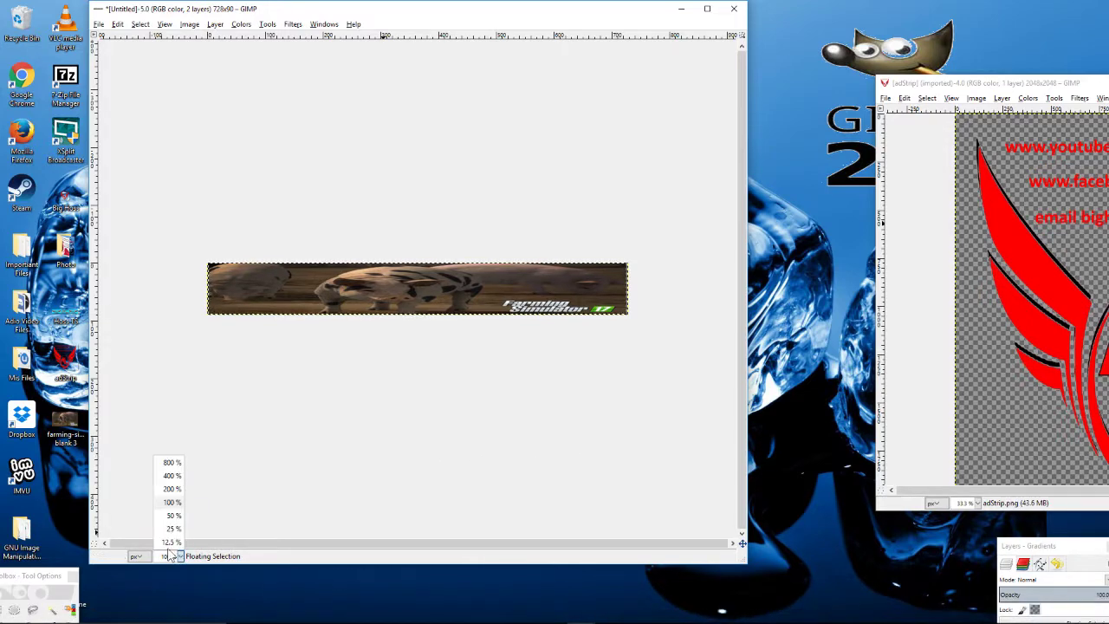
{"action": "left_click", "coordinate": [172, 489]}
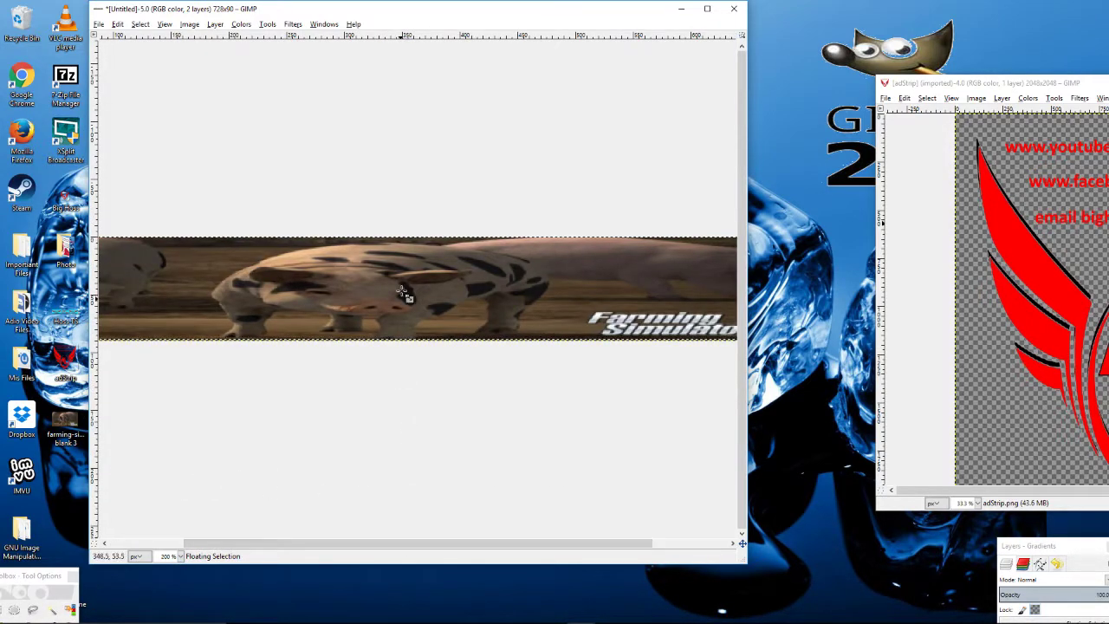
{"action": "left_click_drag", "start_coordinate": [529, 544], "coordinate": [635, 550]}
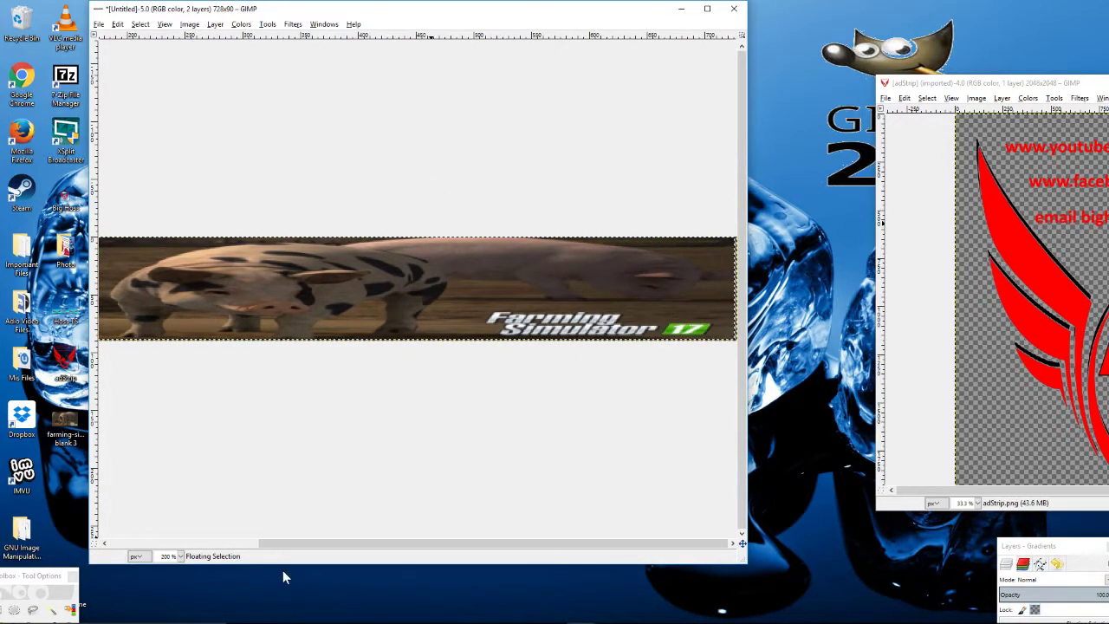
{"action": "left_click", "coordinate": [181, 557]}
{"action": "left_click", "coordinate": [169, 500]}
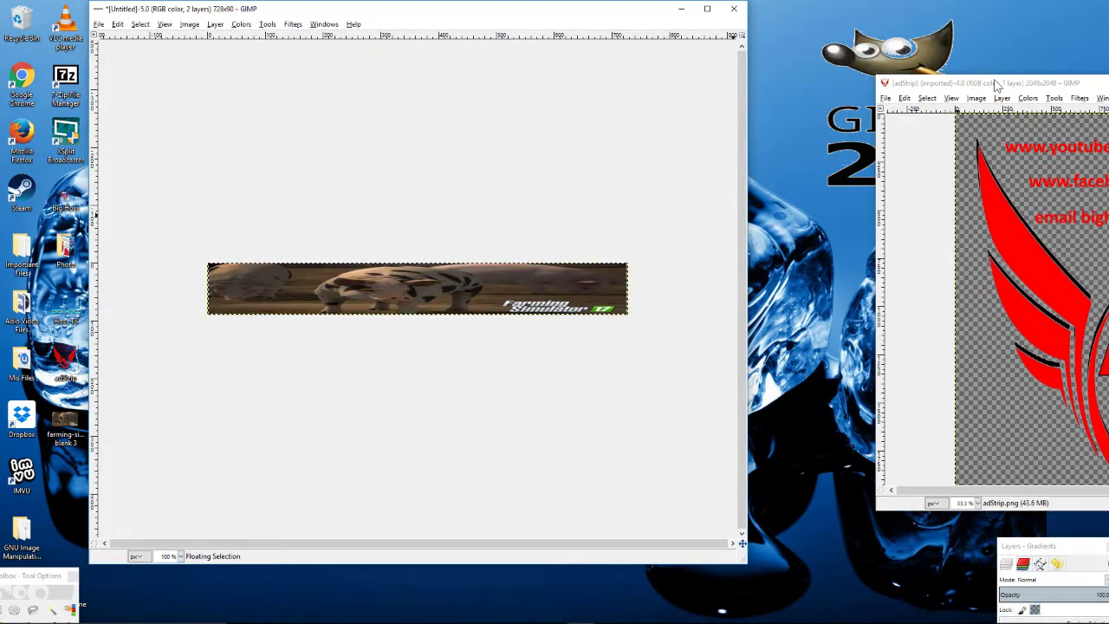
Move the adStrip window left and bring the Layers and Toolbox docks fully into view.
{"action": "left_click_drag", "start_coordinate": [998, 86], "coordinate": [275, 58]}
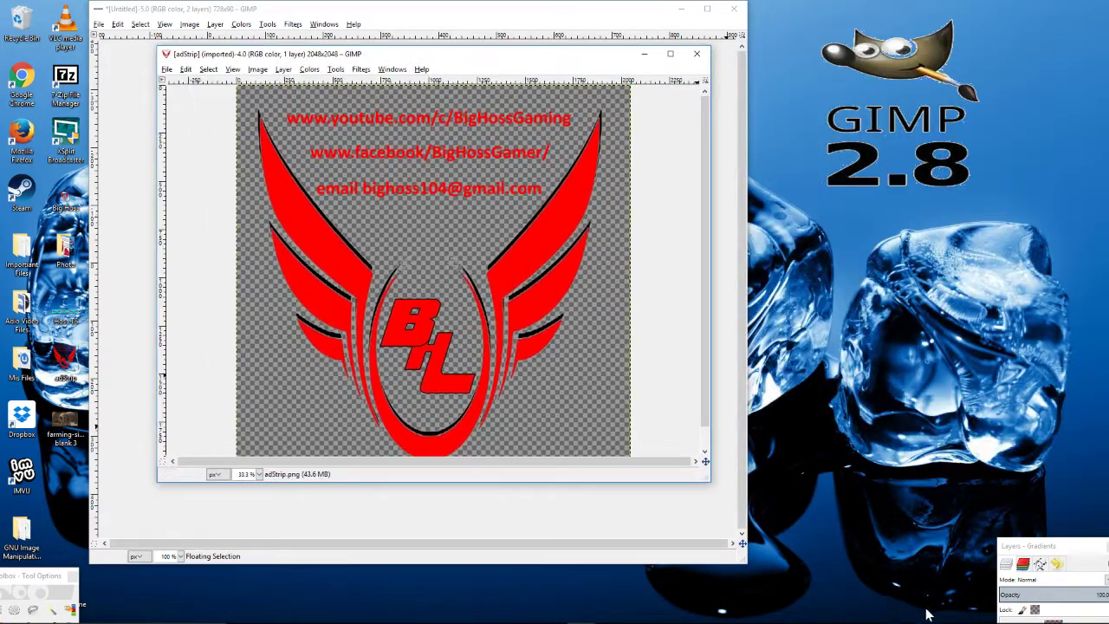
{"action": "left_click_drag", "start_coordinate": [1032, 547], "coordinate": [1020, 9]}
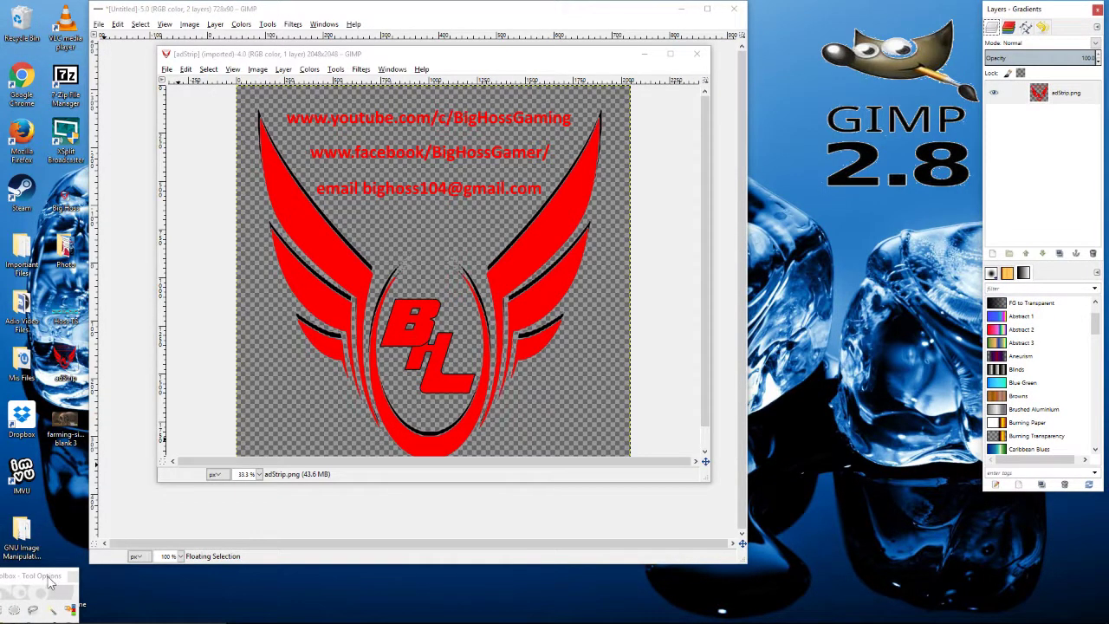
{"action": "left_click_drag", "start_coordinate": [47, 582], "coordinate": [53, 17]}
{"action": "left_click_drag", "start_coordinate": [202, 18], "coordinate": [280, 15]}
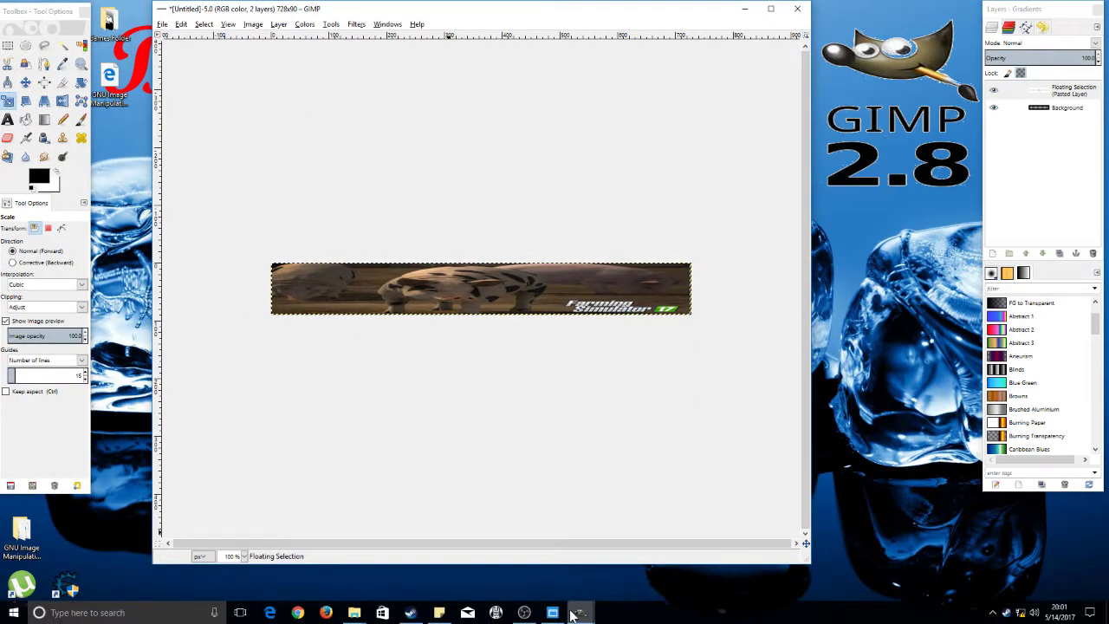
Bring the banner forward and anchor the floating pig strip onto the Background layer.
{"action": "mouse_move", "coordinate": [581, 612]}
{"action": "left_click", "coordinate": [594, 562]}
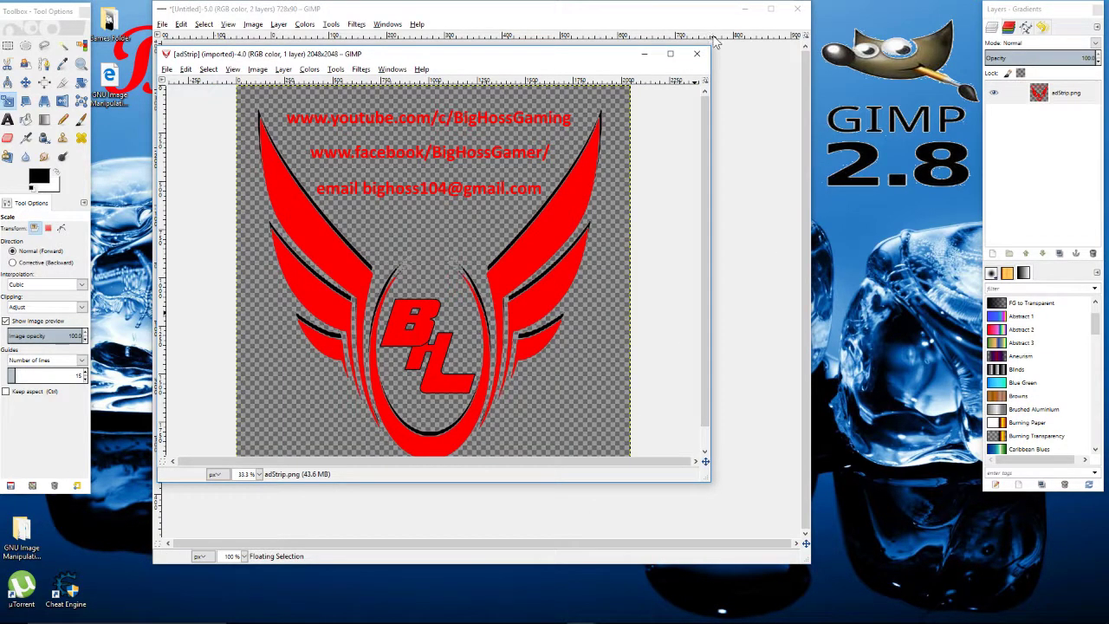
{"action": "left_click_drag", "start_coordinate": [604, 65], "coordinate": [453, 67]}
{"action": "left_click", "coordinate": [621, 4]}
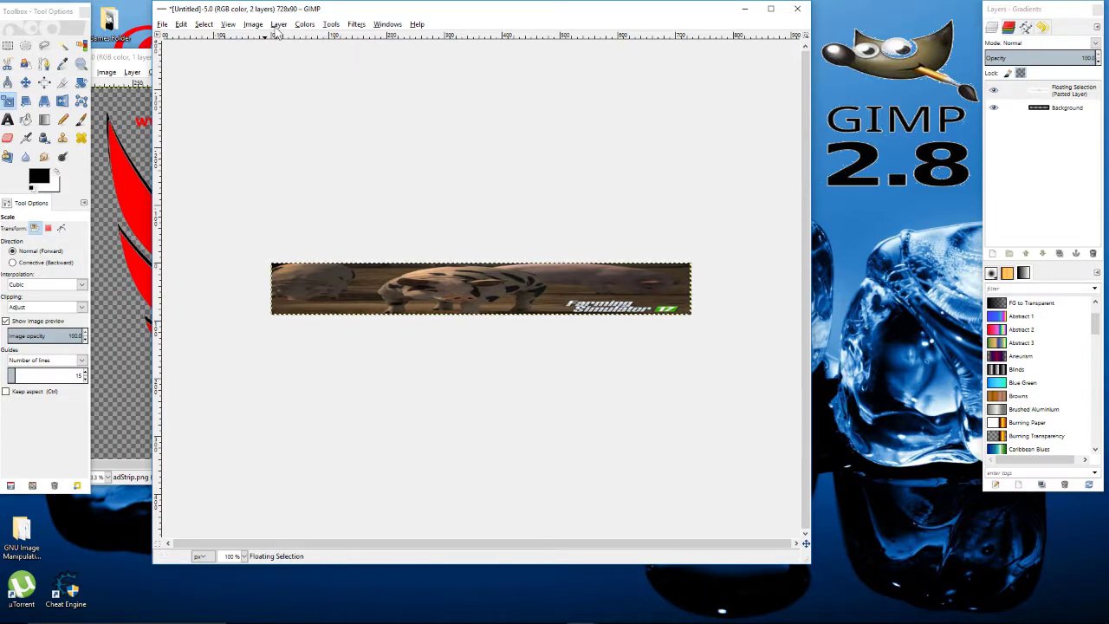
{"action": "left_click", "coordinate": [278, 24]}
{"action": "left_click", "coordinate": [311, 82]}
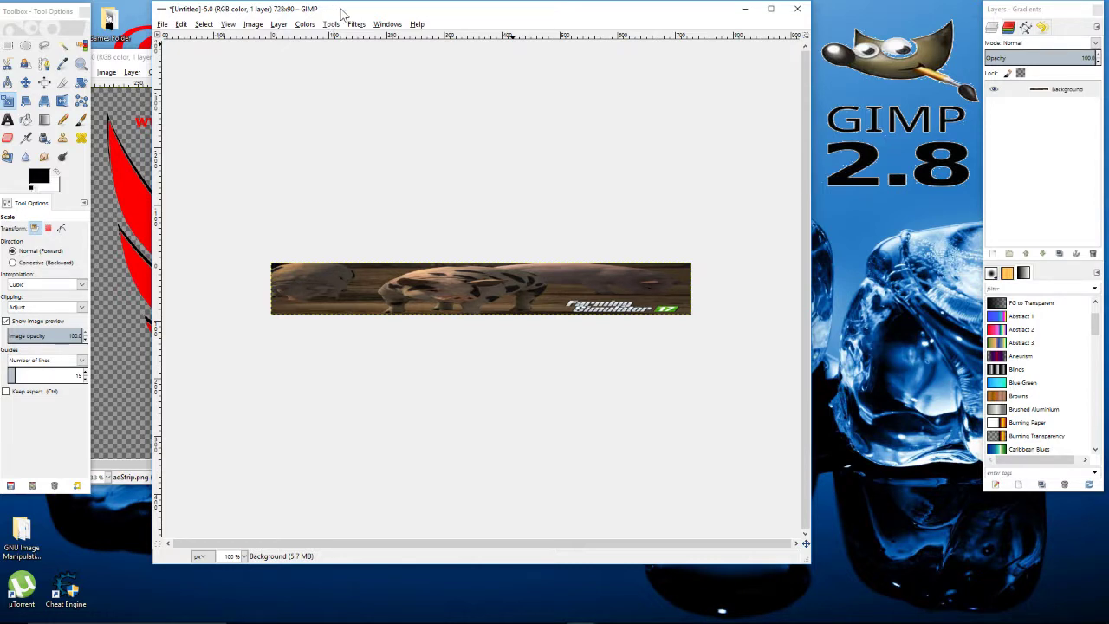
Add a new transparent layer named Layer above the banner's Background.
{"action": "left_click", "coordinate": [277, 25]}
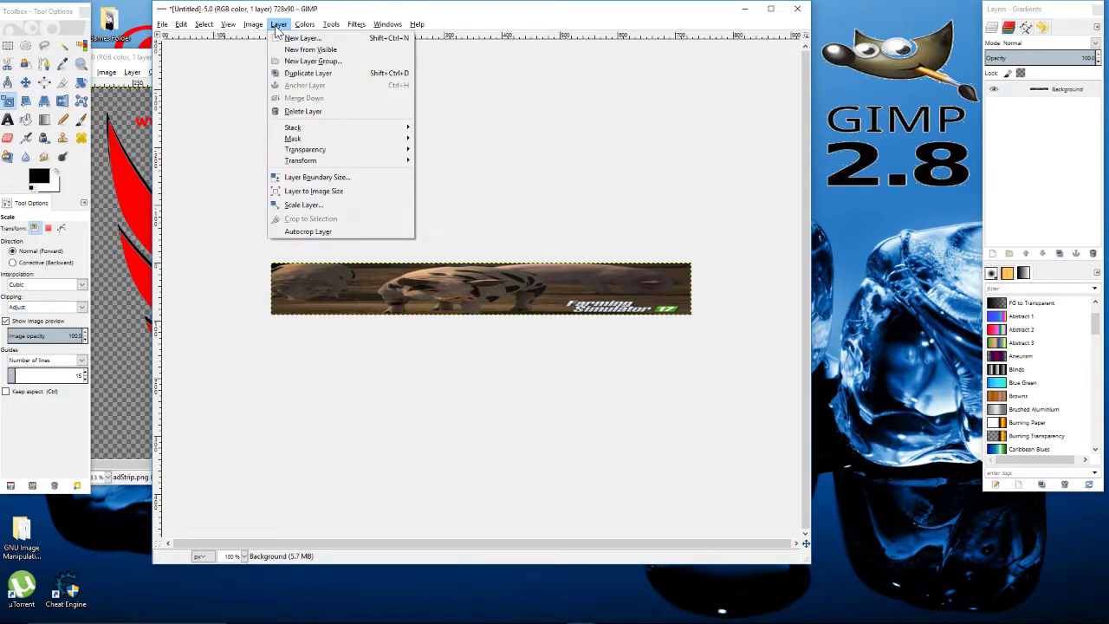
{"action": "left_click", "coordinate": [296, 39]}
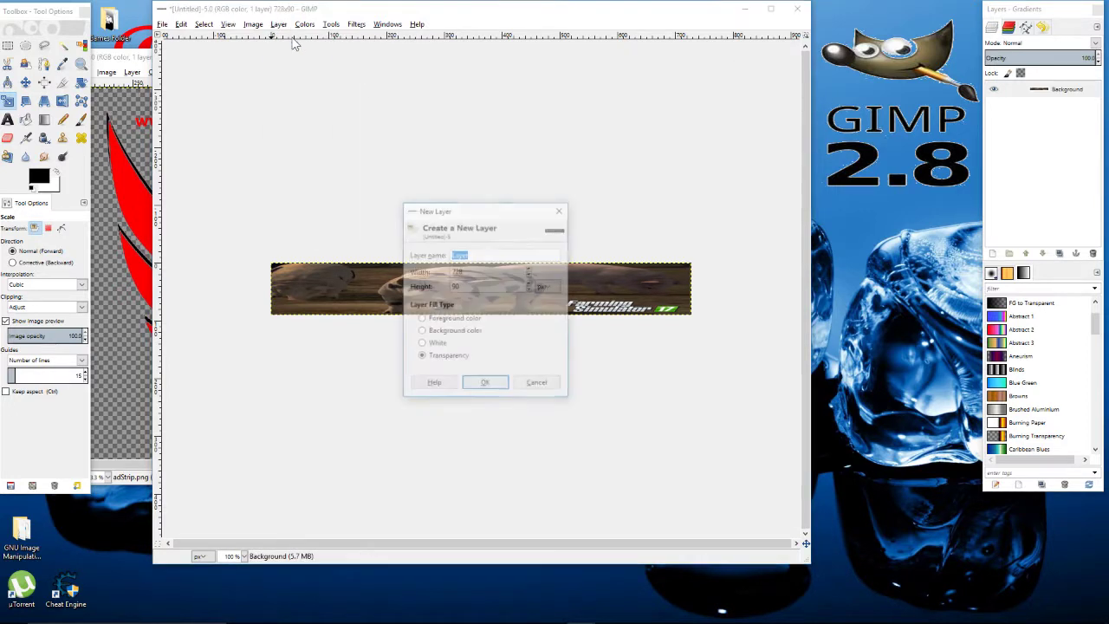
{"action": "left_click", "coordinate": [560, 209]}
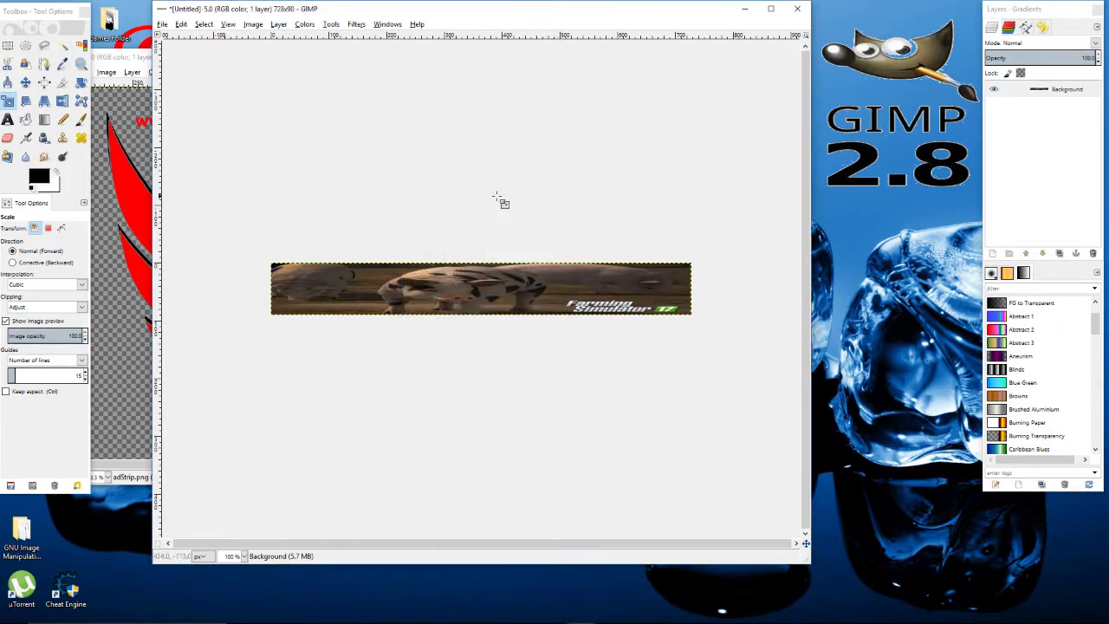
{"action": "left_click", "coordinate": [993, 255]}
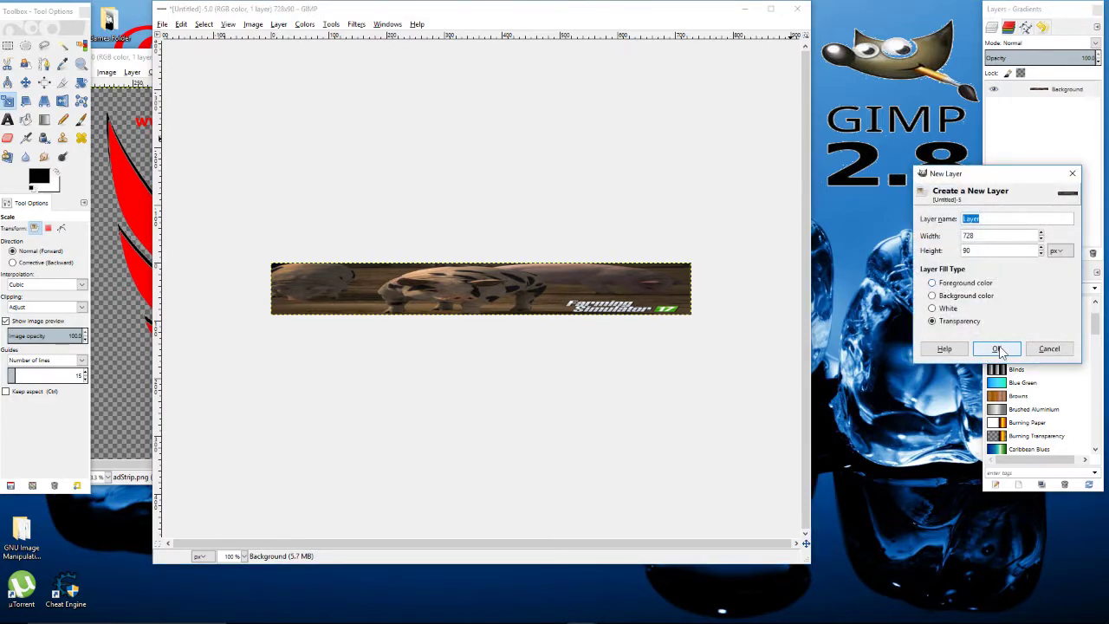
{"action": "left_click", "coordinate": [997, 349]}
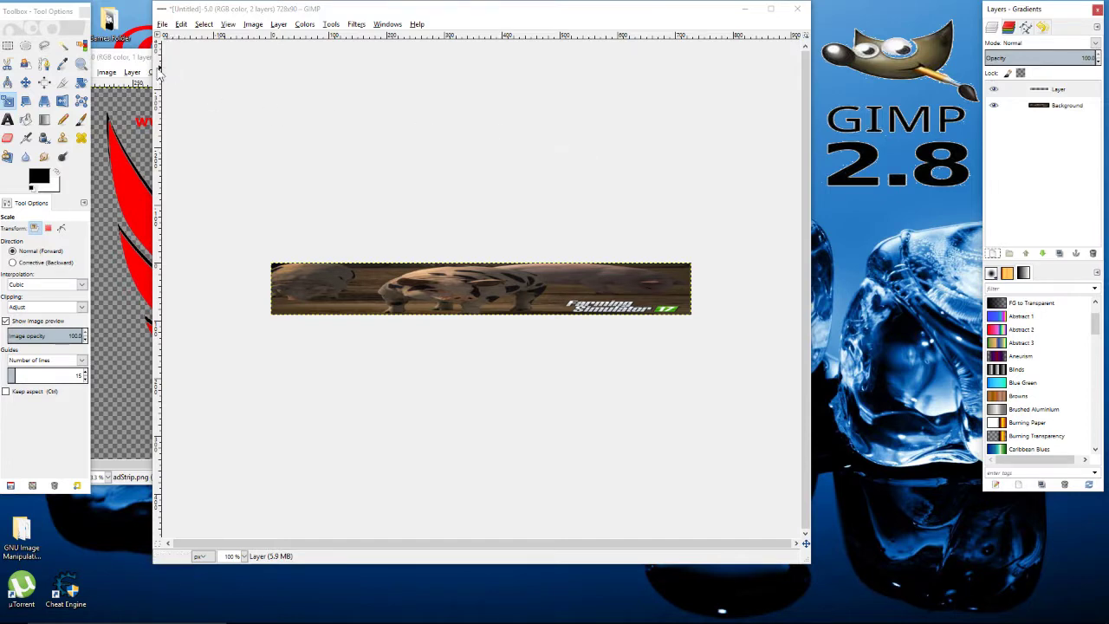
Bring the adStrip logo image window forward and shift it aside.
{"action": "left_click", "coordinate": [130, 65]}
{"action": "left_click_drag", "start_coordinate": [169, 40], "coordinate": [260, 38]}
{"action": "left_click_drag", "start_coordinate": [345, 43], "coordinate": [344, 44]}
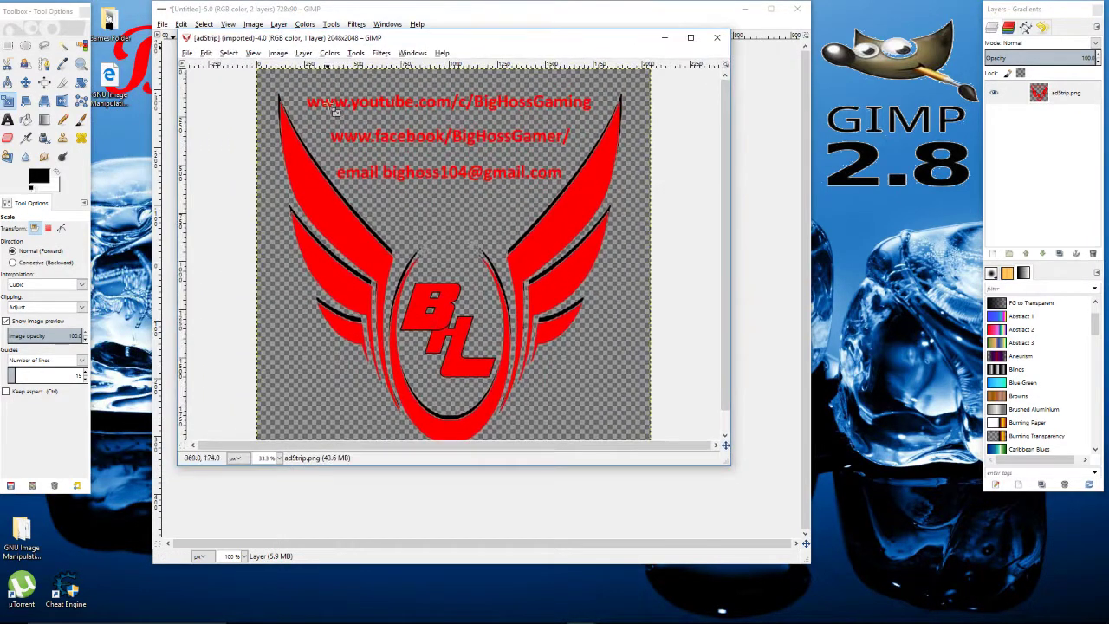
Copy the whole adStrip logo and paste it into the banner's Layer as a floating selection.
{"action": "left_click", "coordinate": [206, 54]}
{"action": "left_click", "coordinate": [229, 135]}
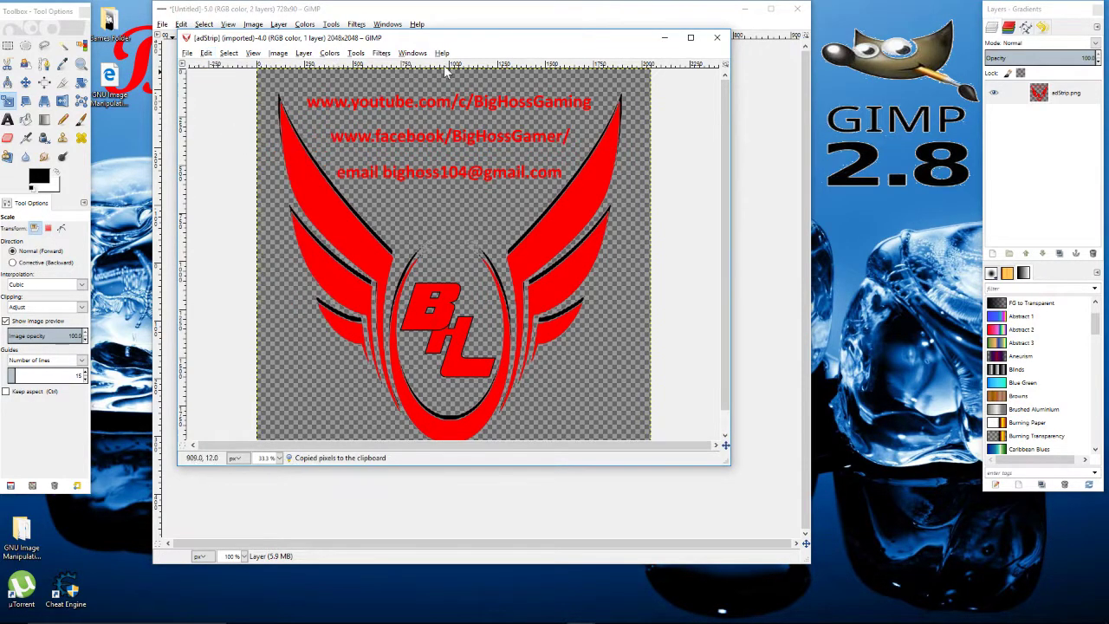
{"action": "left_click", "coordinate": [664, 37]}
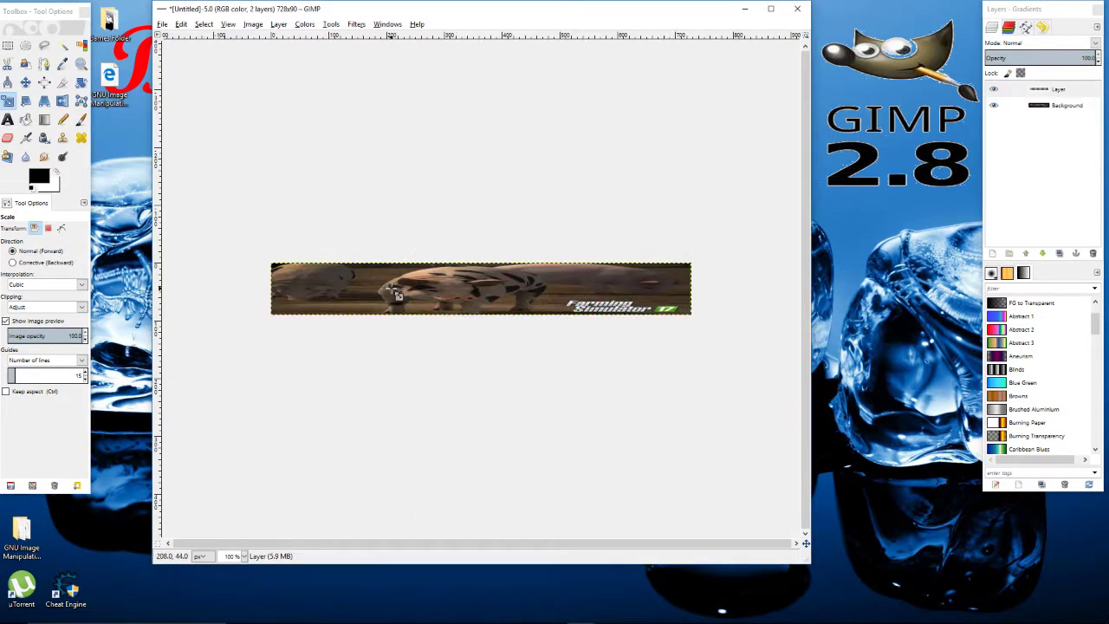
{"action": "right_click", "coordinate": [452, 289]}
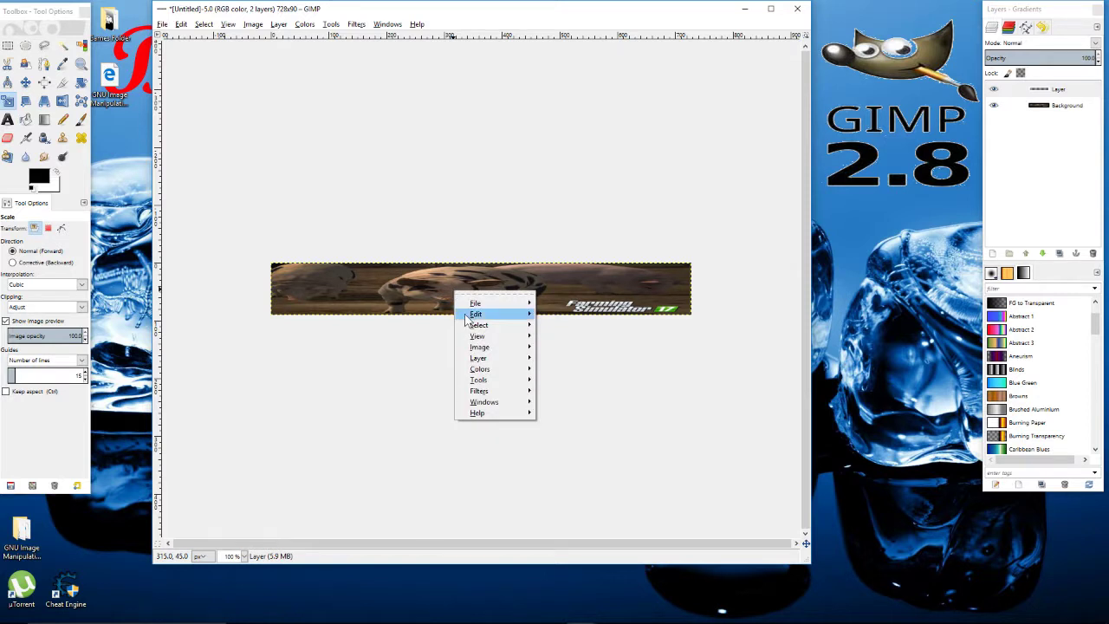
{"action": "left_click", "coordinate": [1041, 94]}
{"action": "left_click", "coordinate": [1041, 93]}
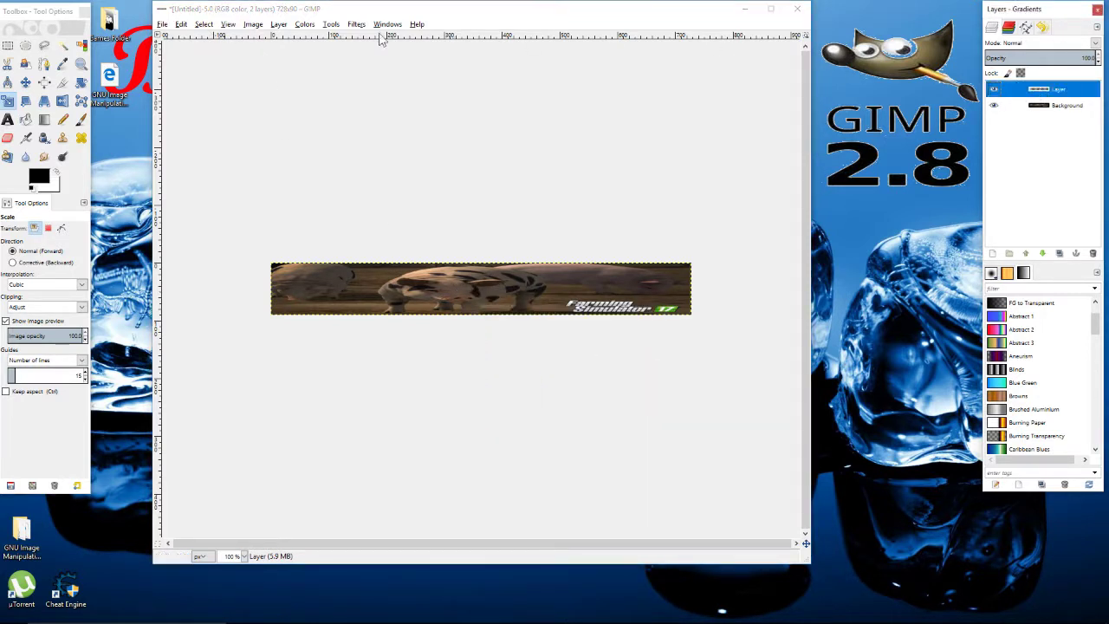
{"action": "left_click", "coordinate": [182, 24]}
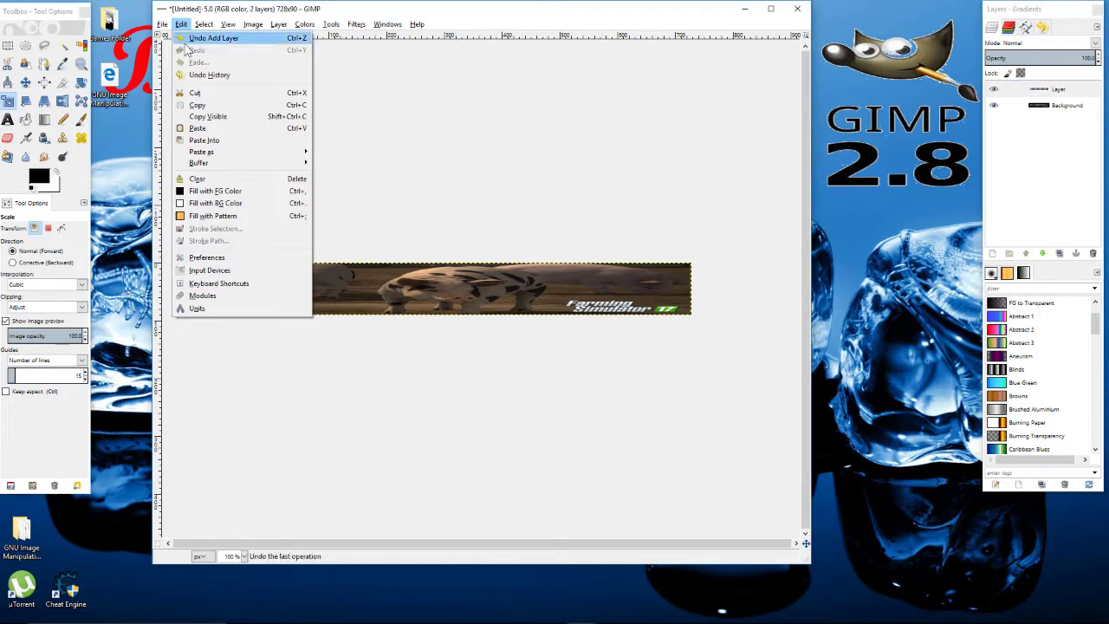
{"action": "left_click", "coordinate": [192, 128]}
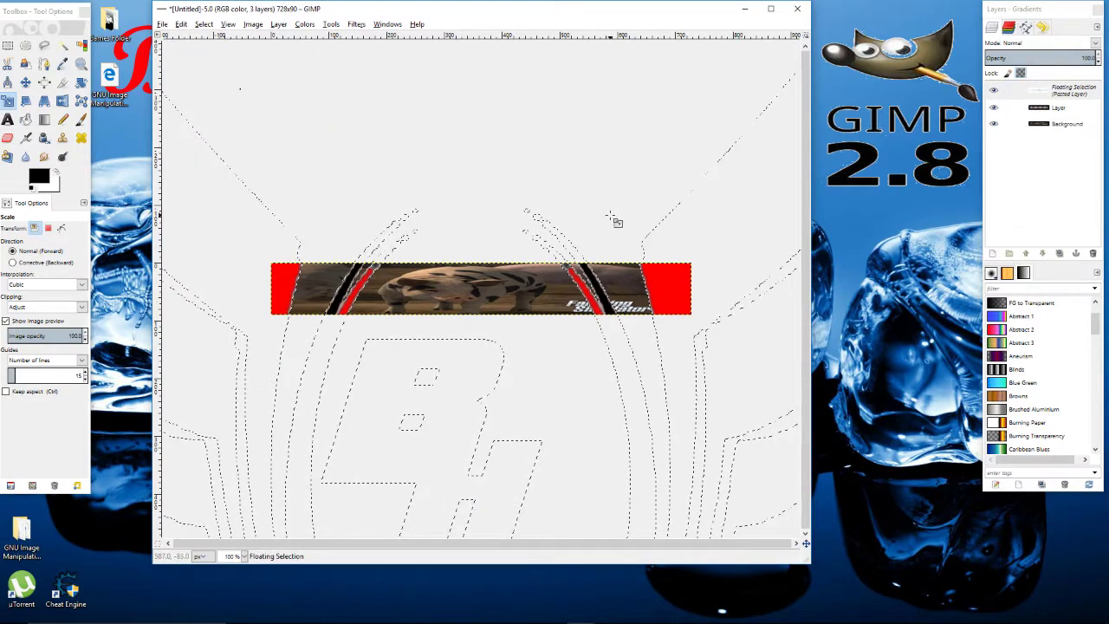
Maximize the banner window and zoom to 50% to view the whole pasted logo.
{"action": "left_click", "coordinate": [770, 8]}
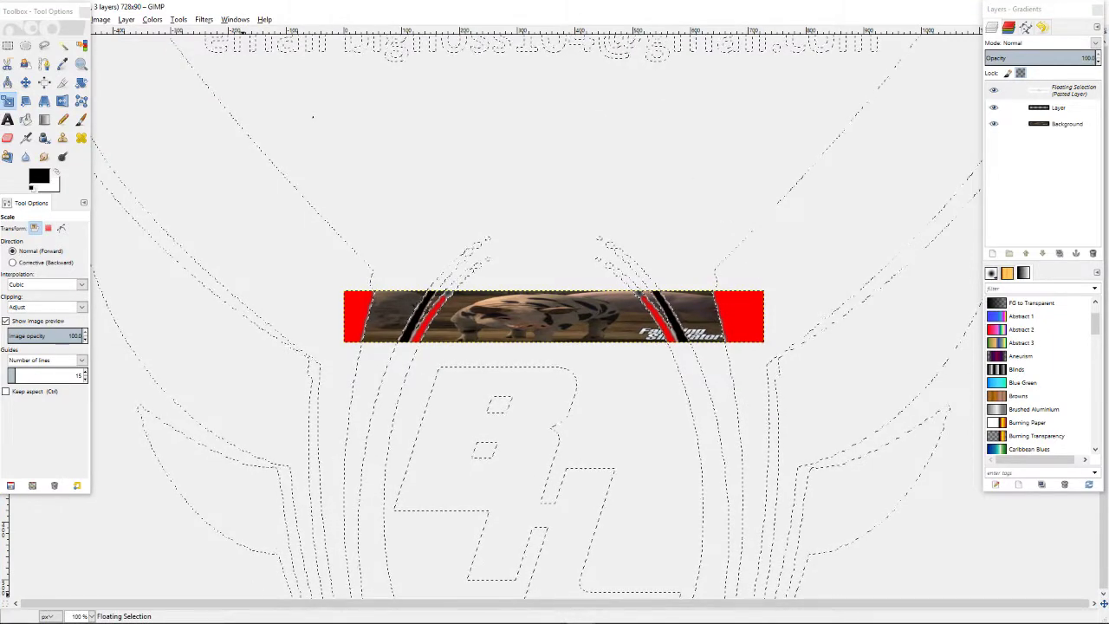
{"action": "left_click", "coordinate": [91, 616]}
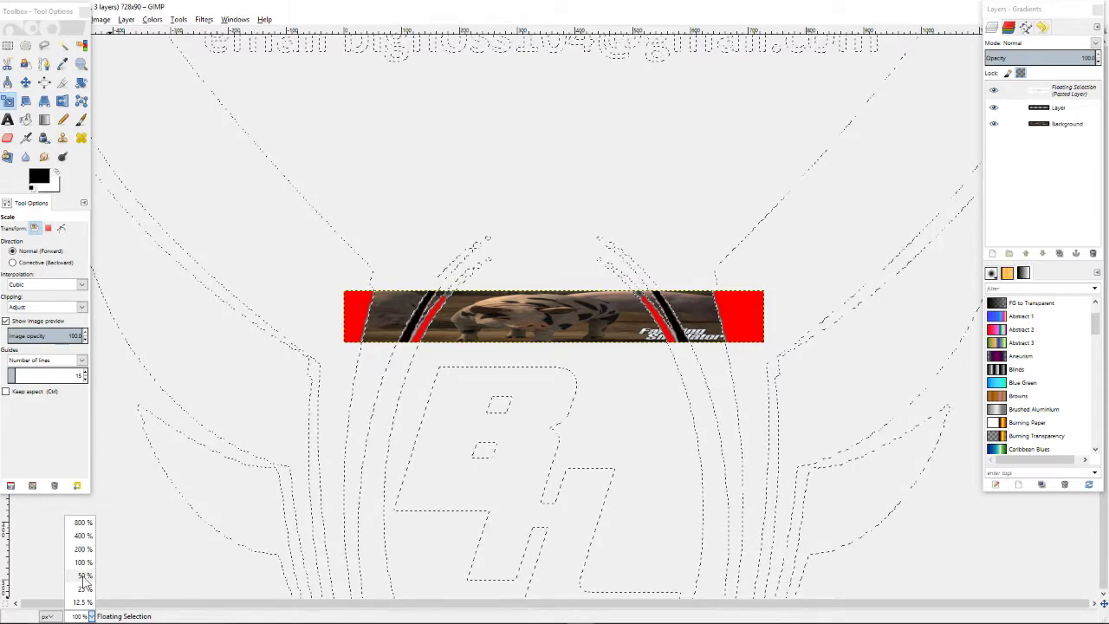
{"action": "left_click", "coordinate": [83, 576]}
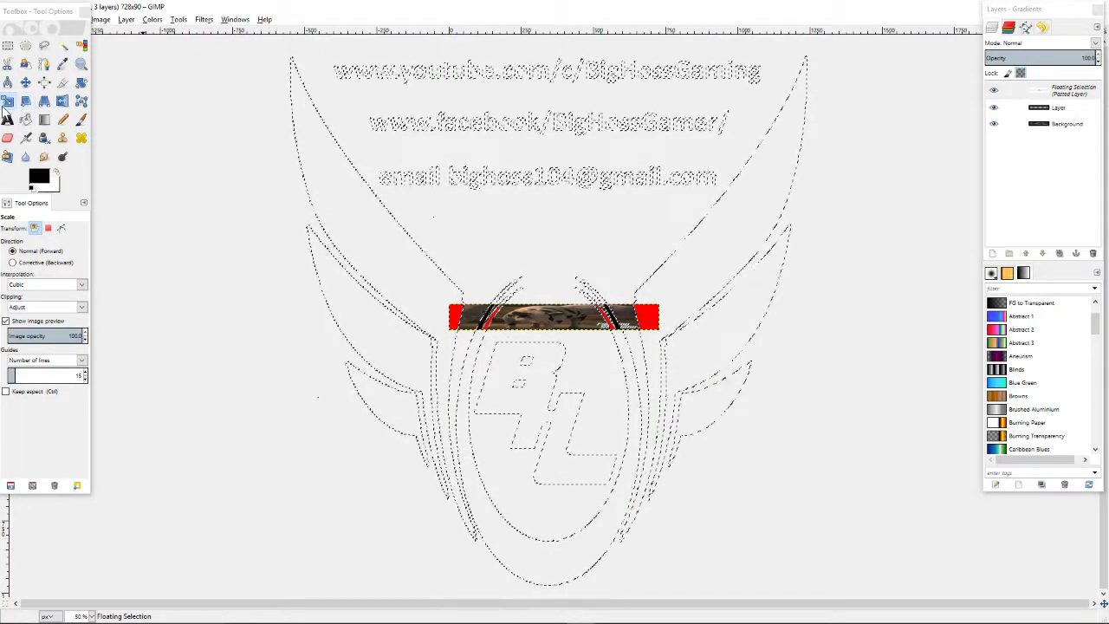
{"action": "left_click", "coordinate": [8, 104]}
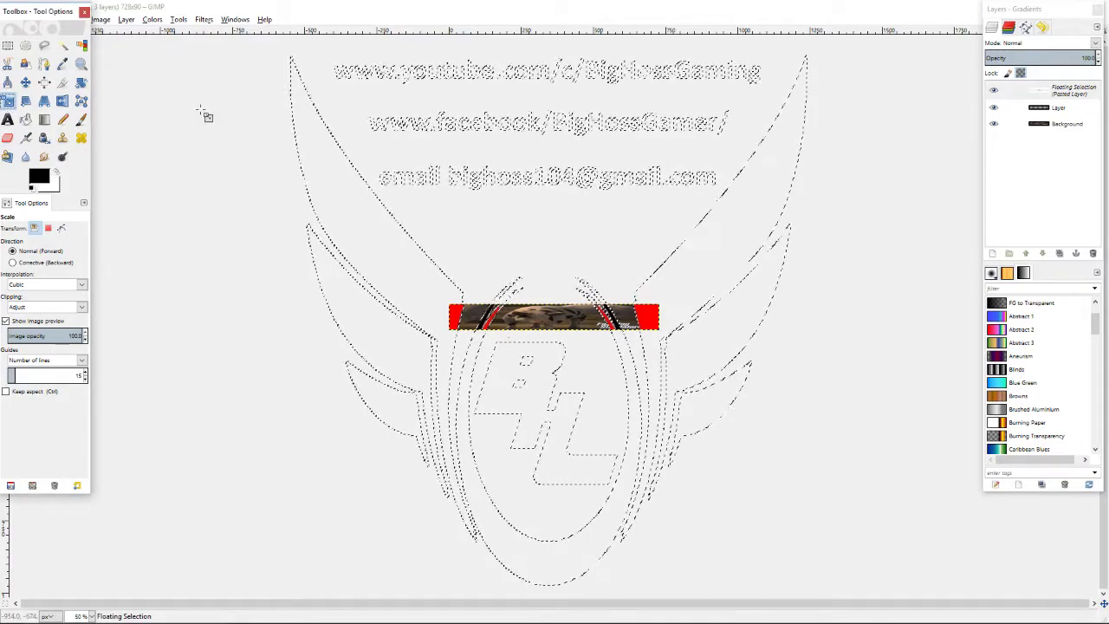
Start scaling the pasted logo, shrinking it from its corners at 25% zoom.
{"action": "left_click", "coordinate": [565, 319]}
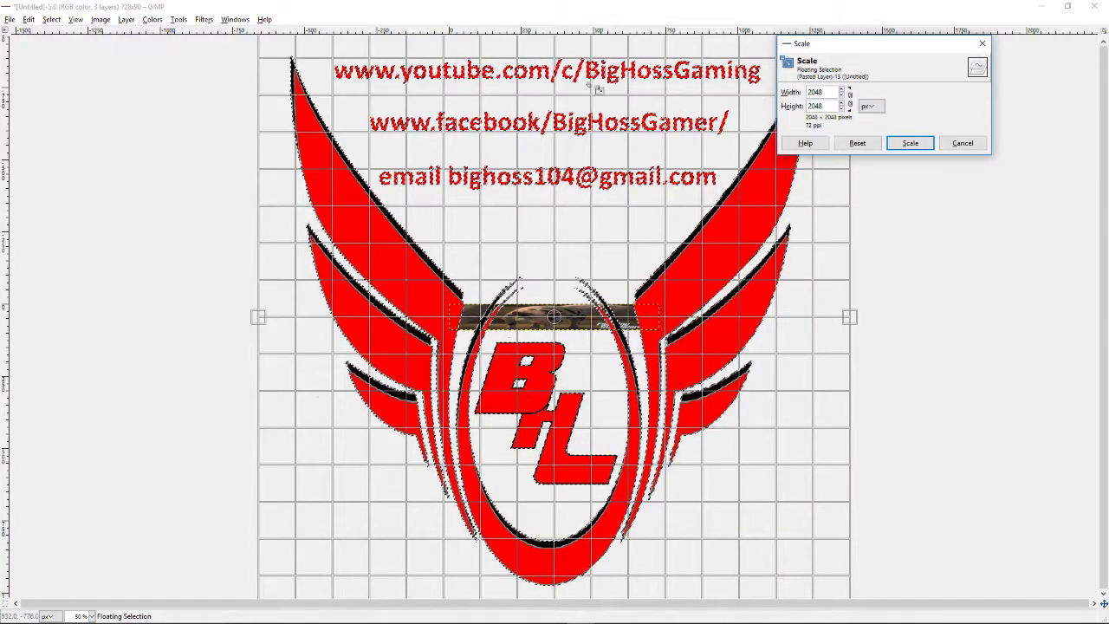
{"action": "mouse_move", "coordinate": [555, 620]}
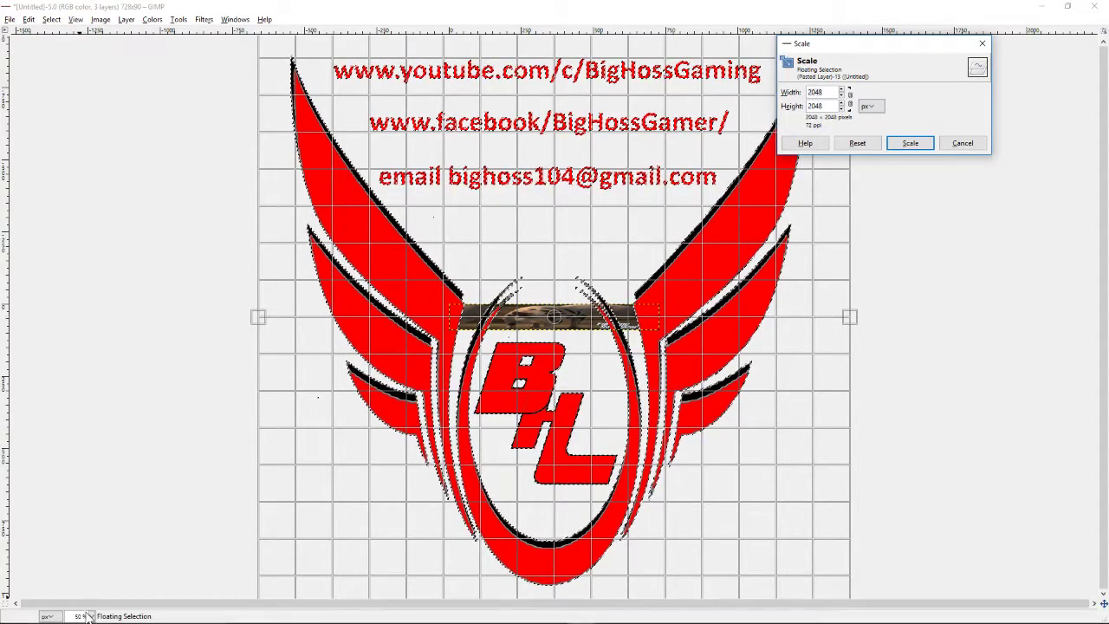
{"action": "left_click", "coordinate": [89, 616]}
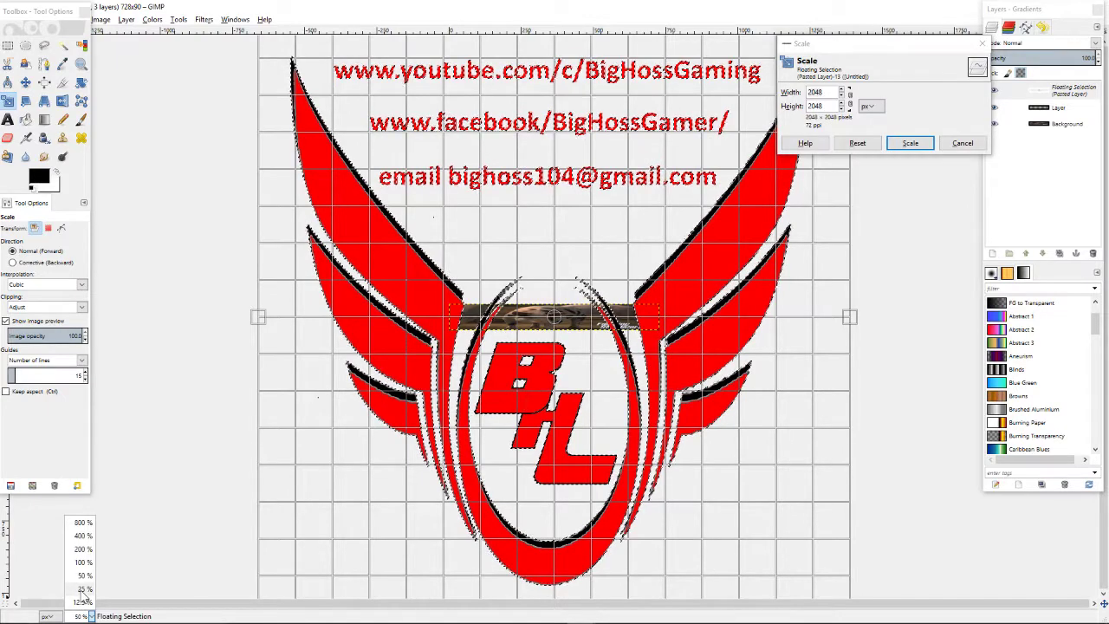
{"action": "left_click", "coordinate": [84, 589]}
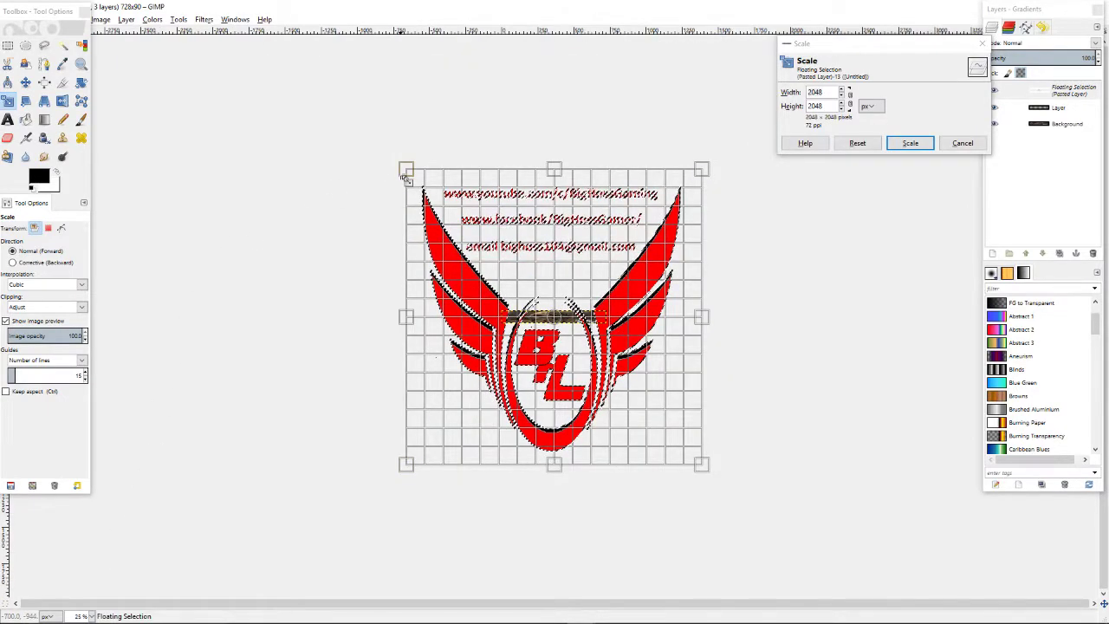
{"action": "left_click_drag", "start_coordinate": [410, 174], "coordinate": [487, 305]}
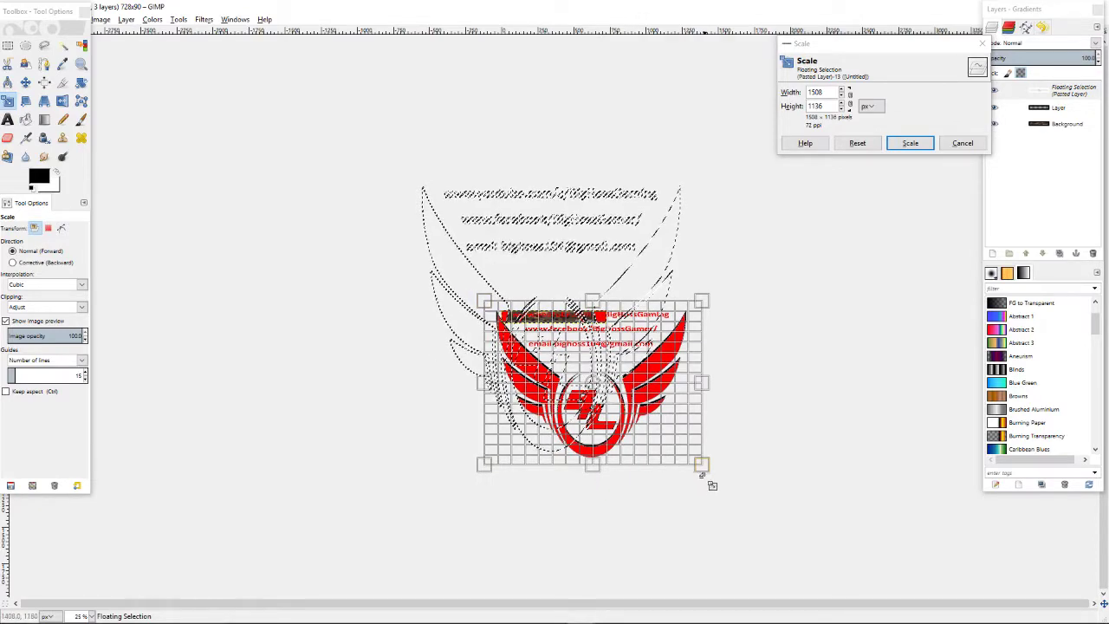
{"action": "left_click_drag", "start_coordinate": [708, 475], "coordinate": [628, 396]}
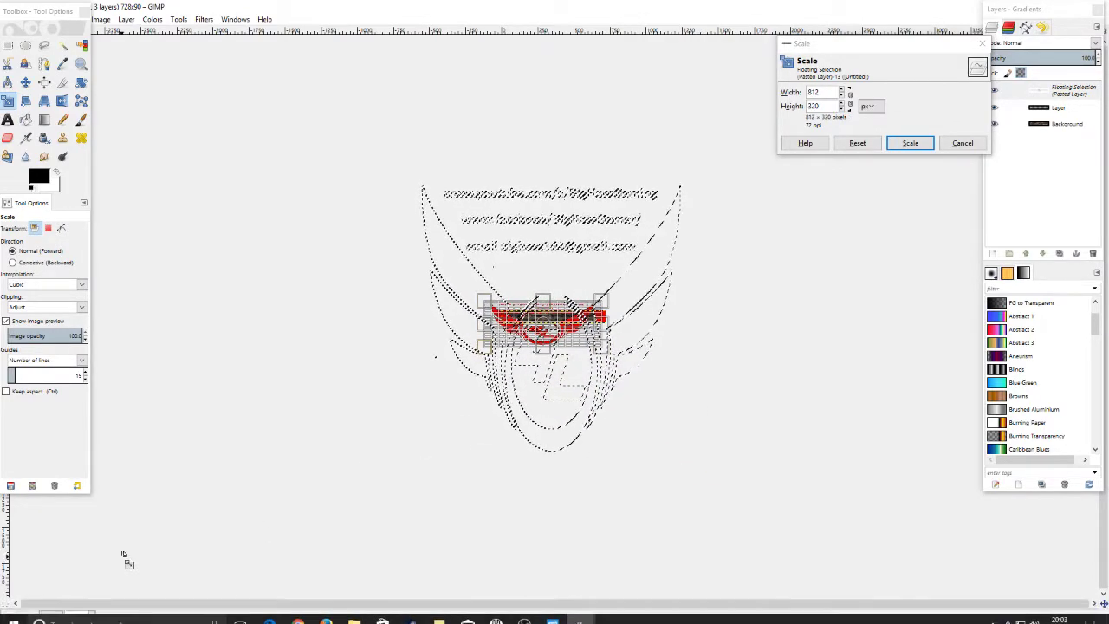
{"action": "left_click", "coordinate": [90, 615]}
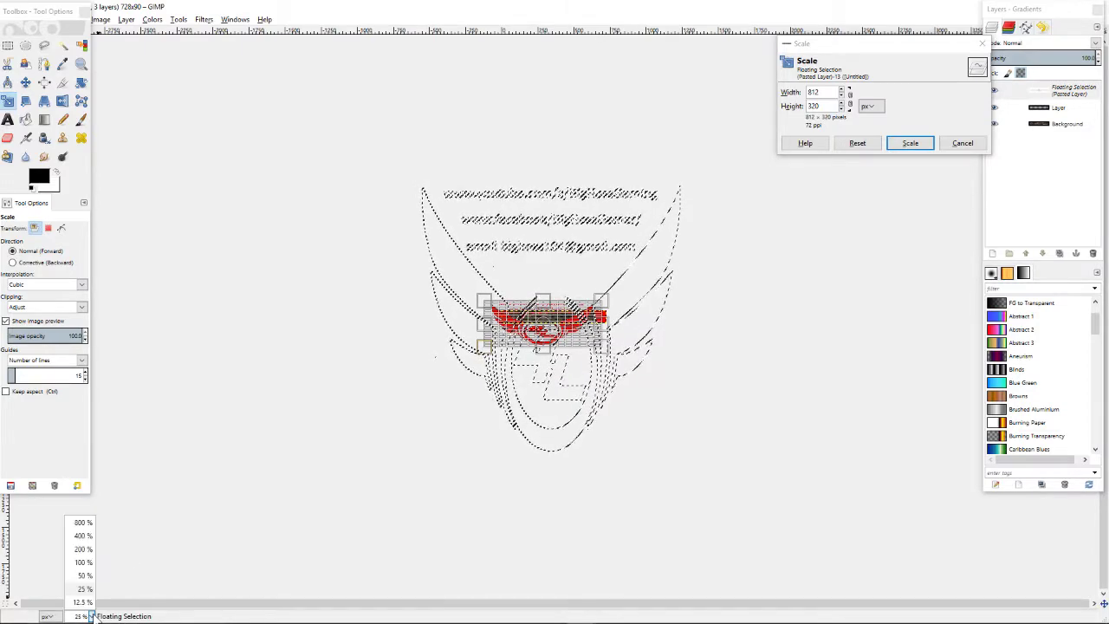
{"action": "left_click", "coordinate": [83, 563]}
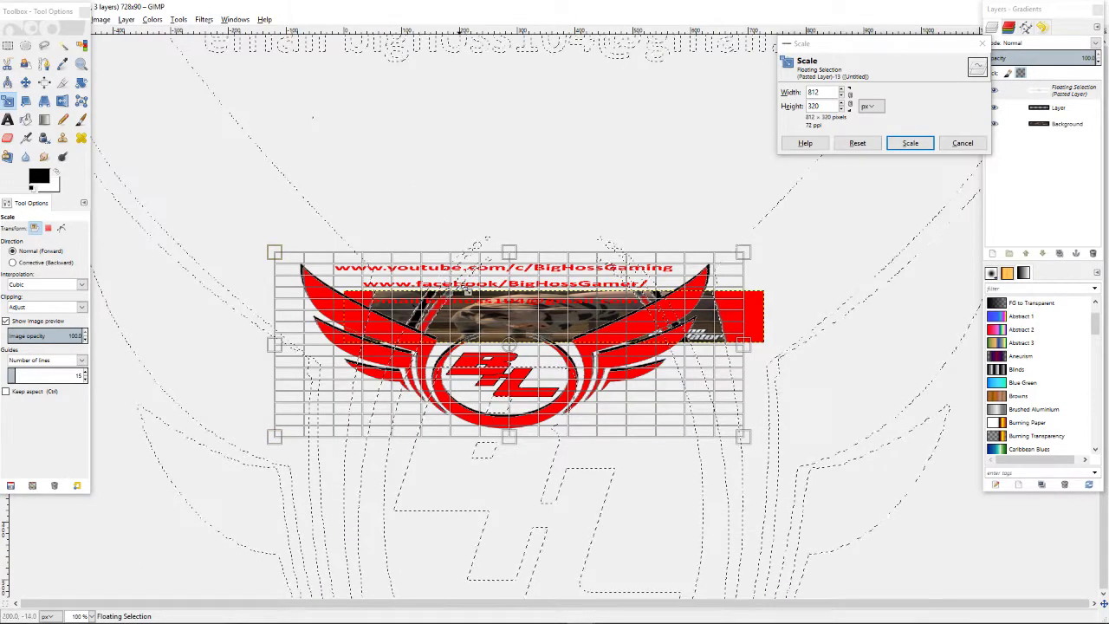
Refine the logo to about 79×90 pixels at the banner's left end and apply the scale.
{"action": "left_click_drag", "start_coordinate": [275, 439], "coordinate": [345, 373]}
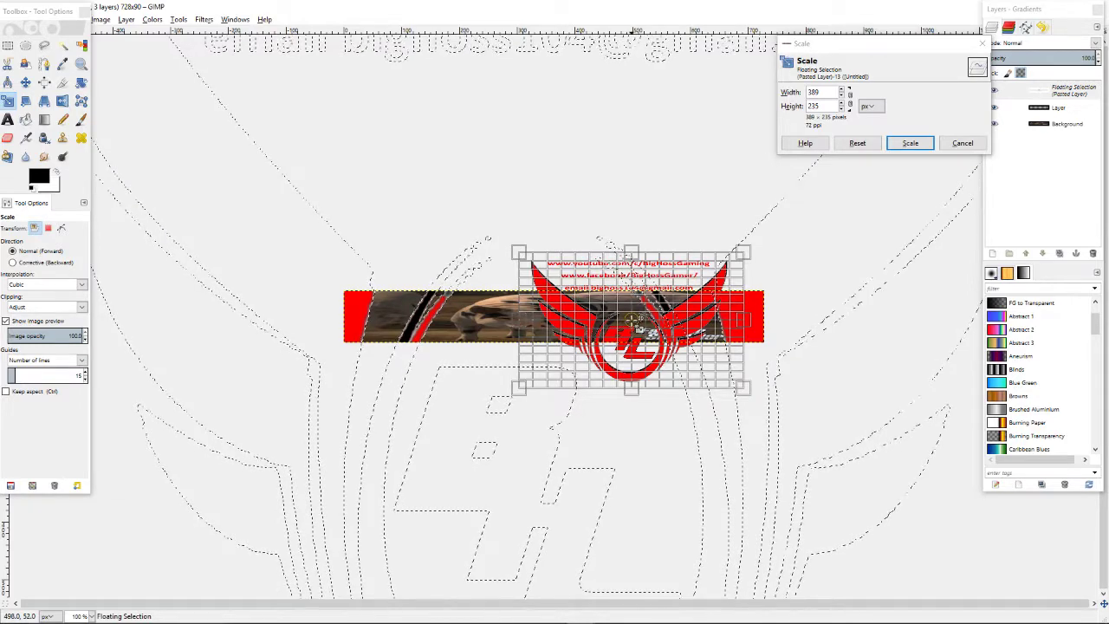
{"action": "left_click_drag", "start_coordinate": [630, 318], "coordinate": [393, 315]}
{"action": "left_click_drag", "start_coordinate": [285, 325], "coordinate": [344, 336]}
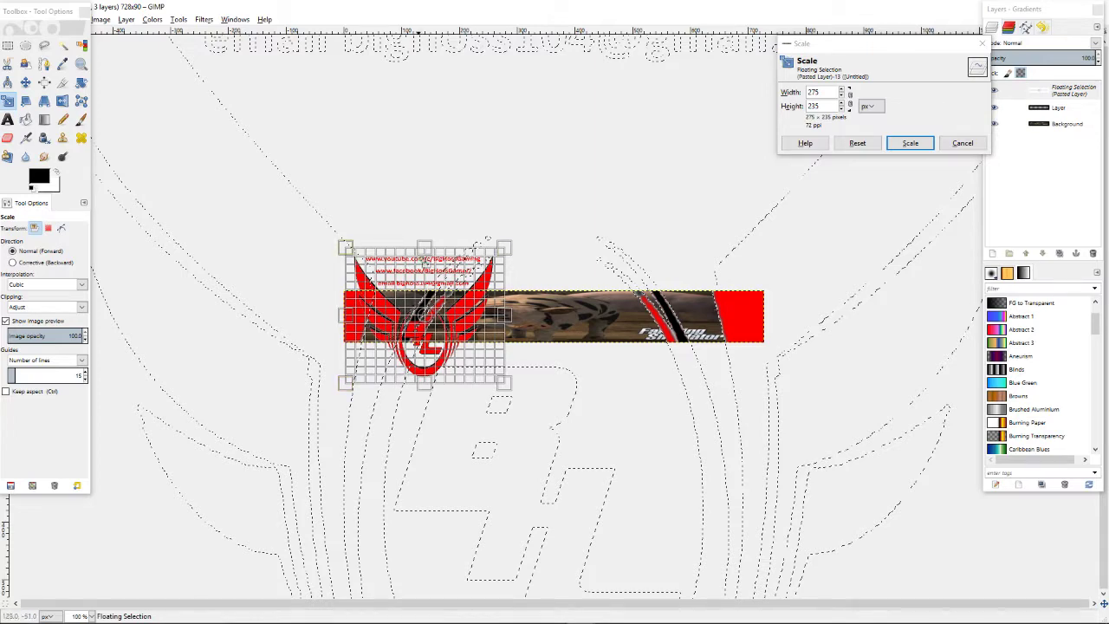
{"action": "left_click_drag", "start_coordinate": [506, 249], "coordinate": [489, 264]}
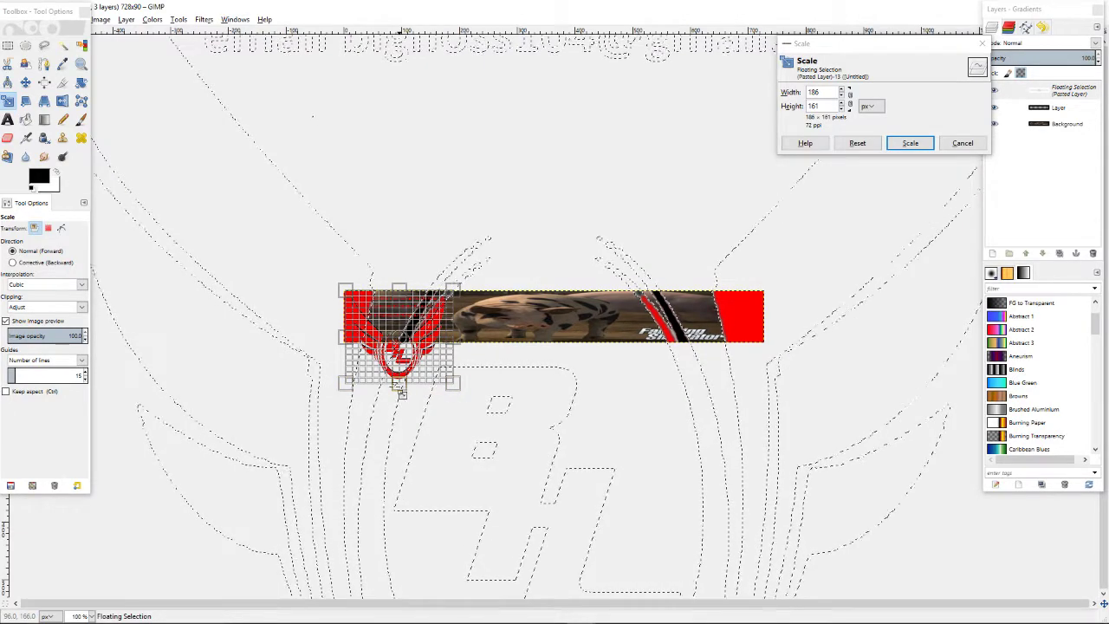
{"action": "left_click_drag", "start_coordinate": [460, 393], "coordinate": [395, 347]}
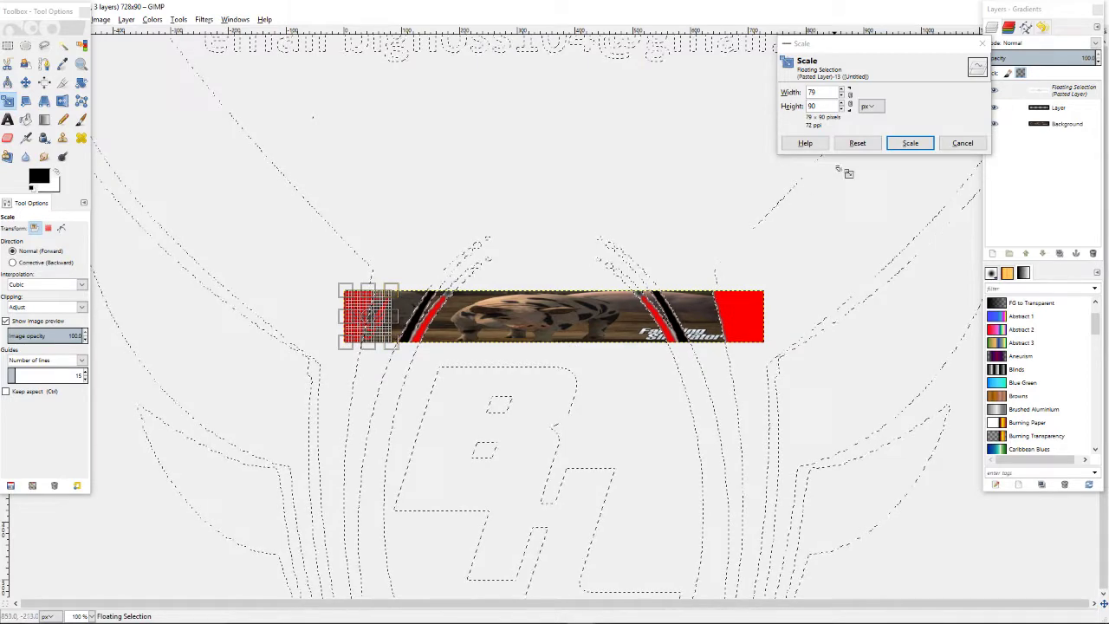
{"action": "left_click", "coordinate": [910, 143]}
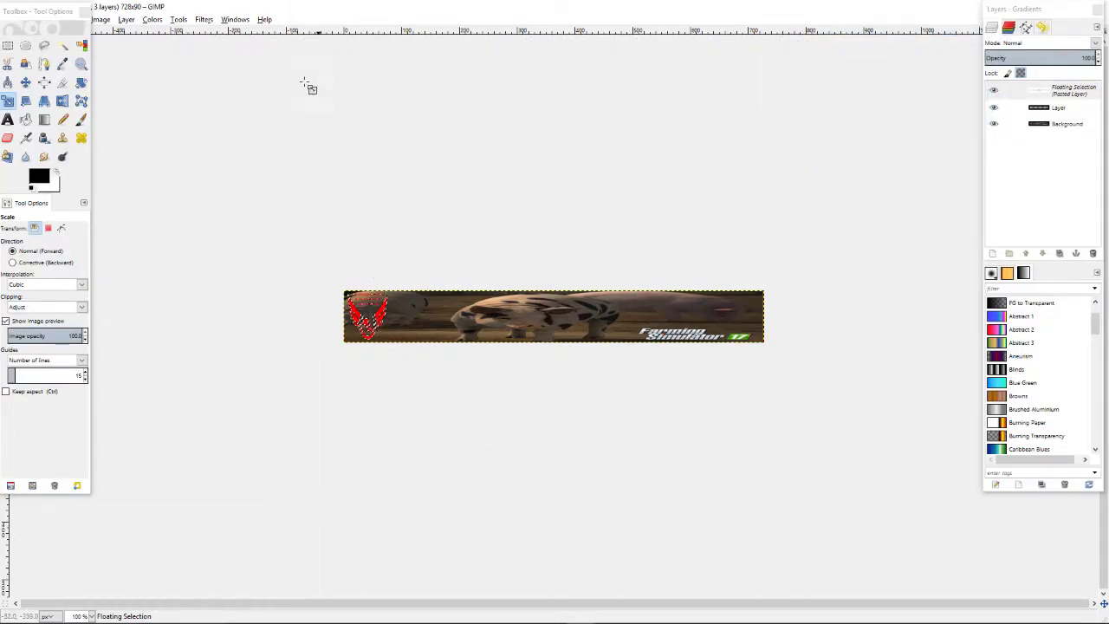
Anchor the scaled wings logo onto Layer and restore the banner window to a smaller size.
{"action": "left_click", "coordinate": [178, 20]}
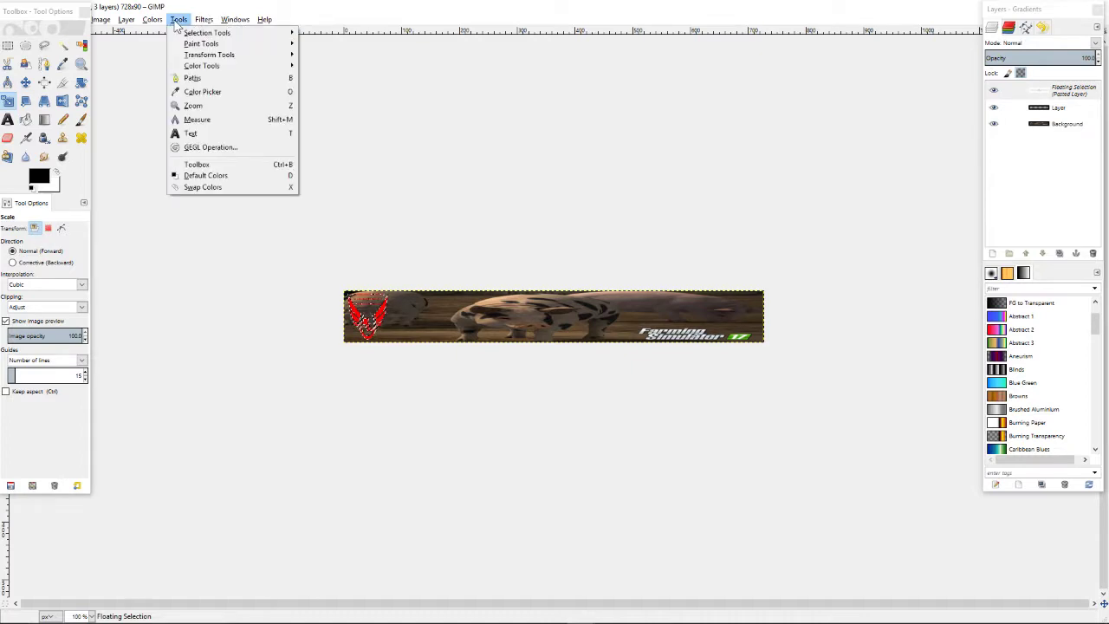
{"action": "mouse_move", "coordinate": [121, 20]}
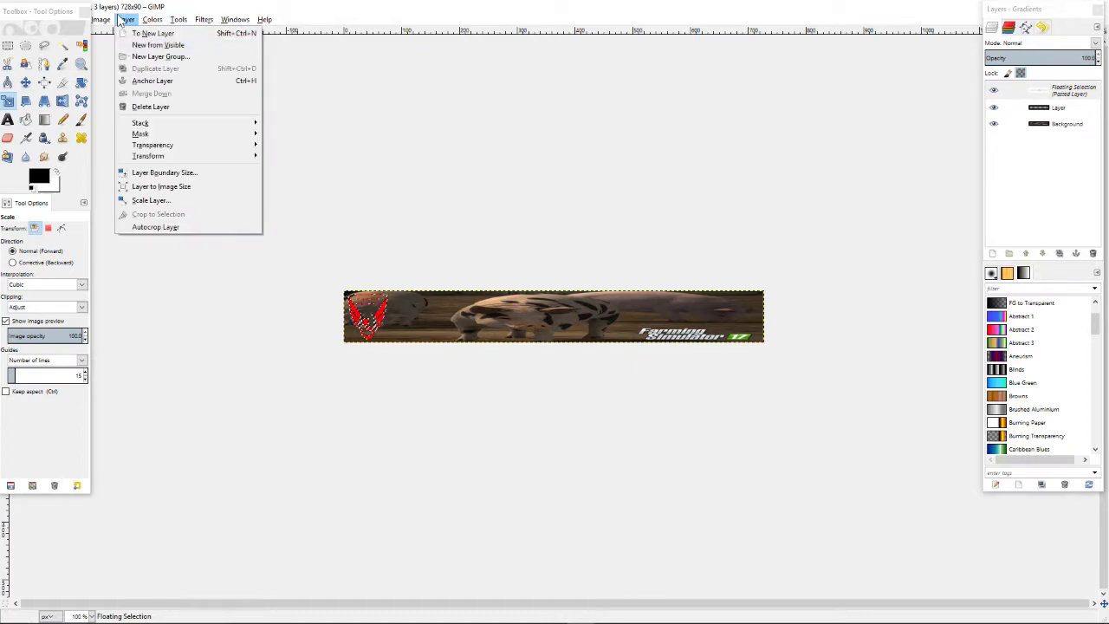
{"action": "left_click", "coordinate": [141, 81]}
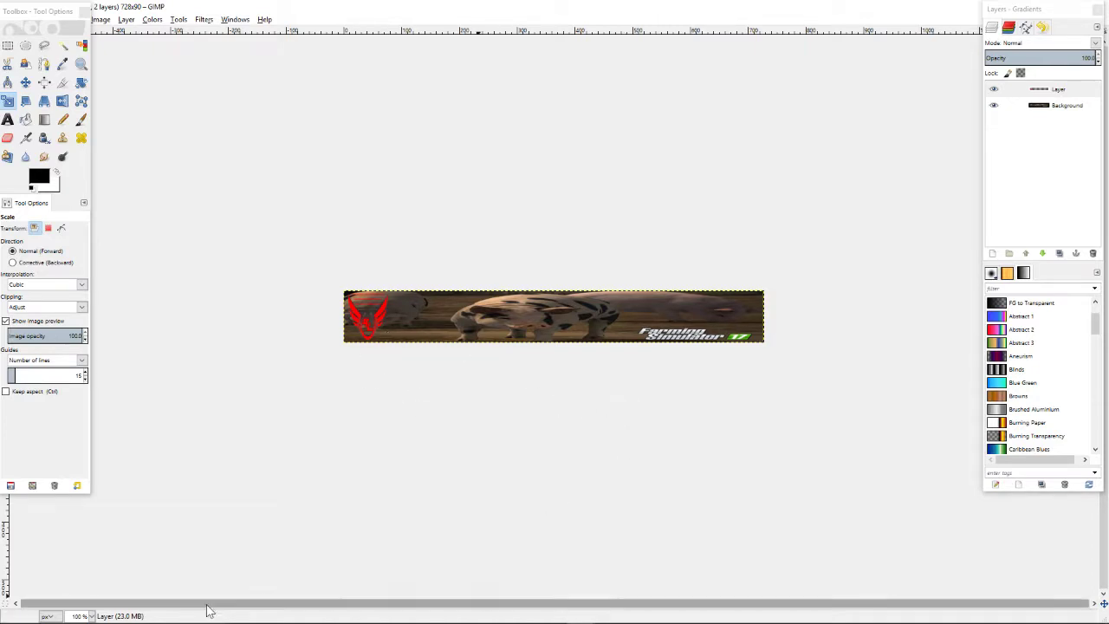
{"action": "left_click", "coordinate": [941, 13]}
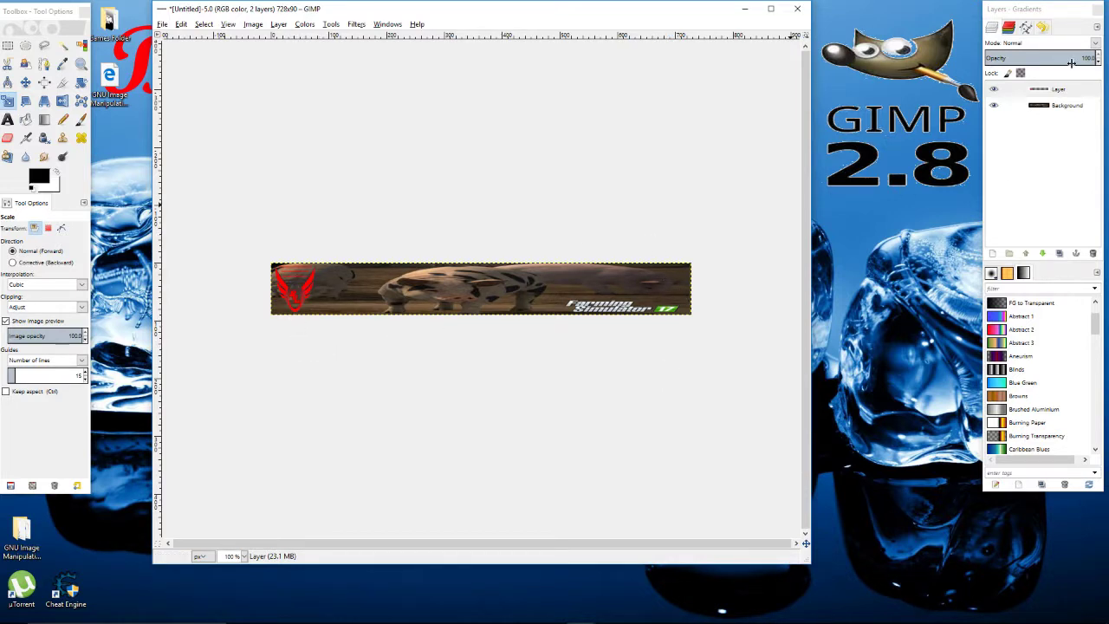
Duplicate Layer and drag the copy's red emblem to the banner's right end.
{"action": "left_click", "coordinate": [1051, 91]}
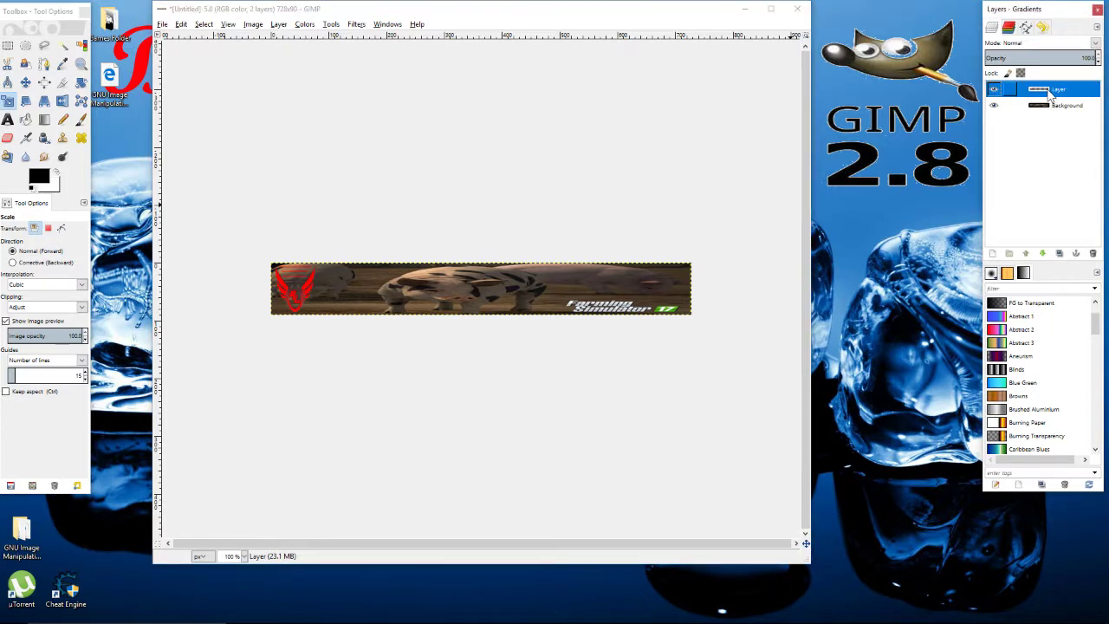
{"action": "left_click", "coordinate": [1061, 253]}
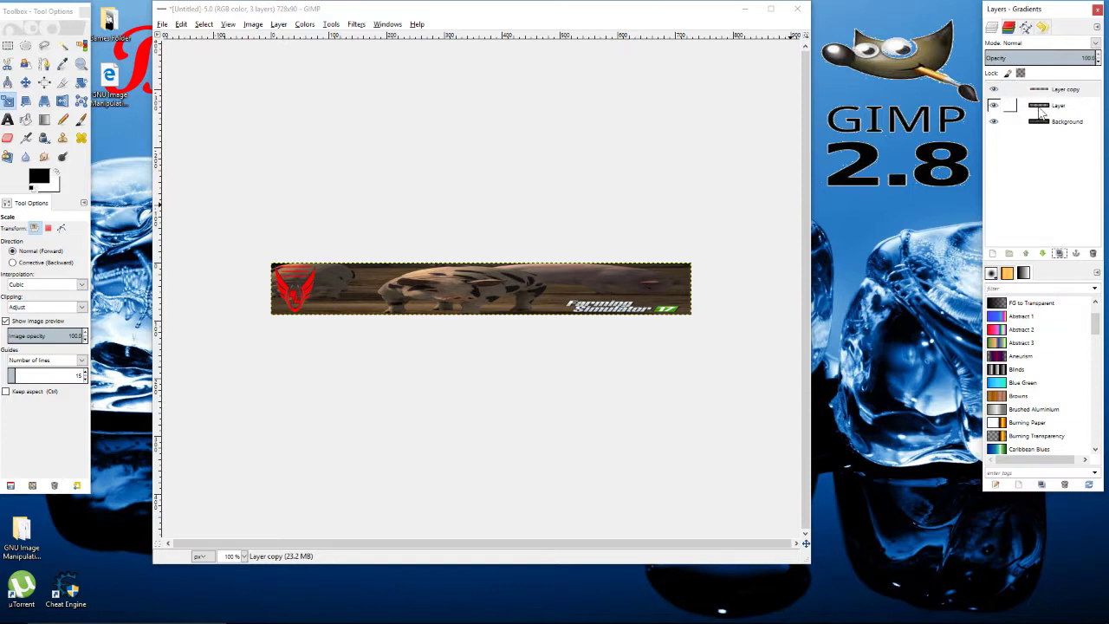
{"action": "left_click", "coordinate": [25, 82]}
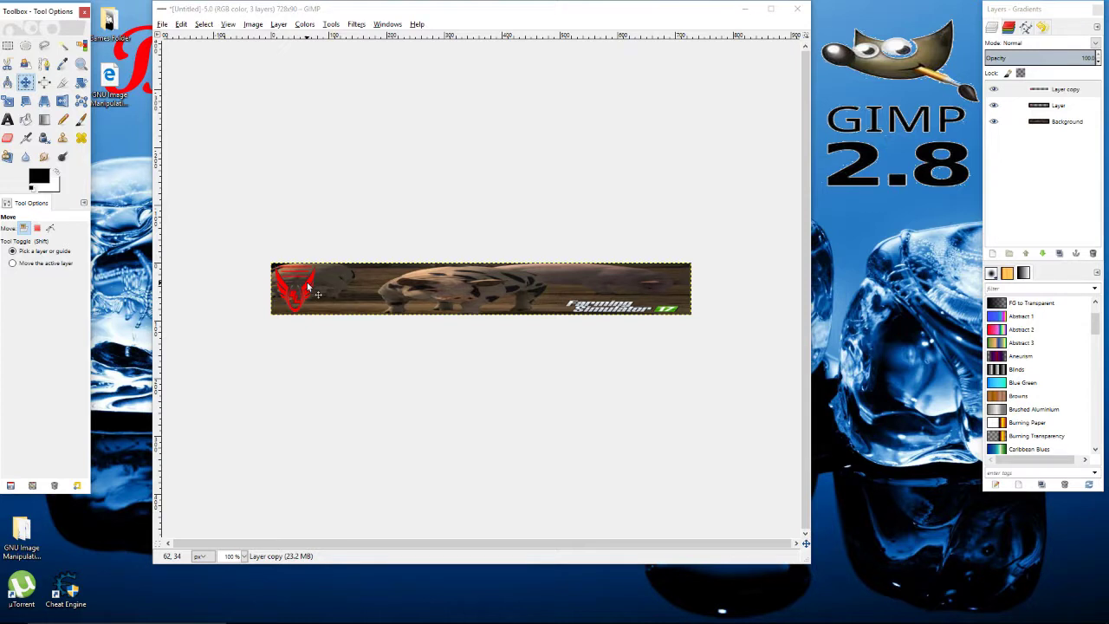
{"action": "left_click_drag", "start_coordinate": [307, 286], "coordinate": [680, 286]}
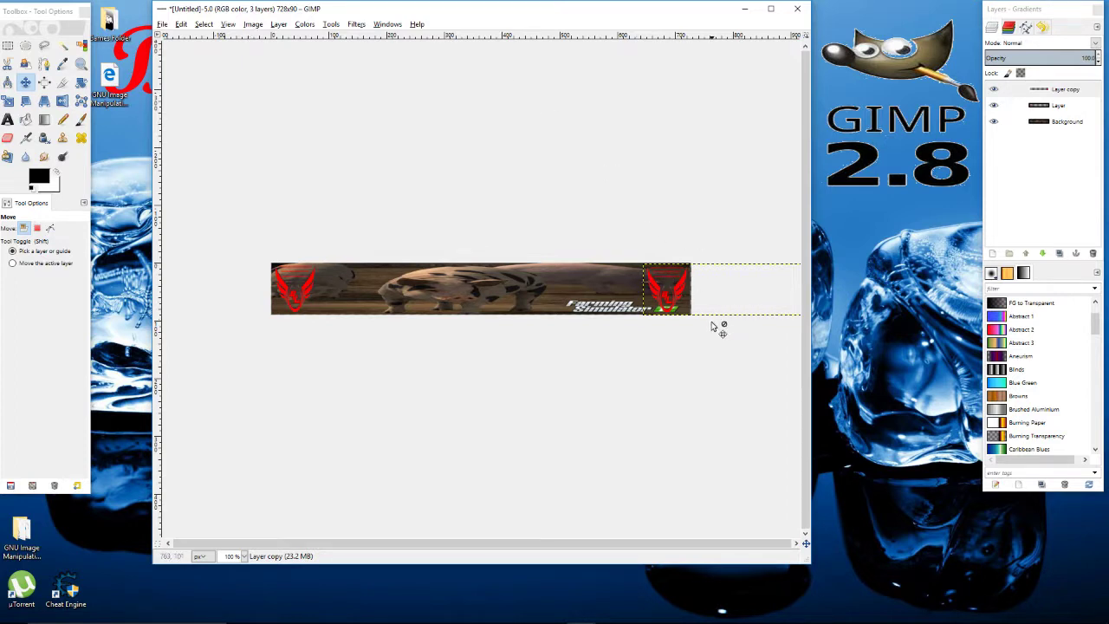
Autocrop the Layer copy so it fits tightly around the right-hand emblem.
{"action": "left_click", "coordinate": [252, 24]}
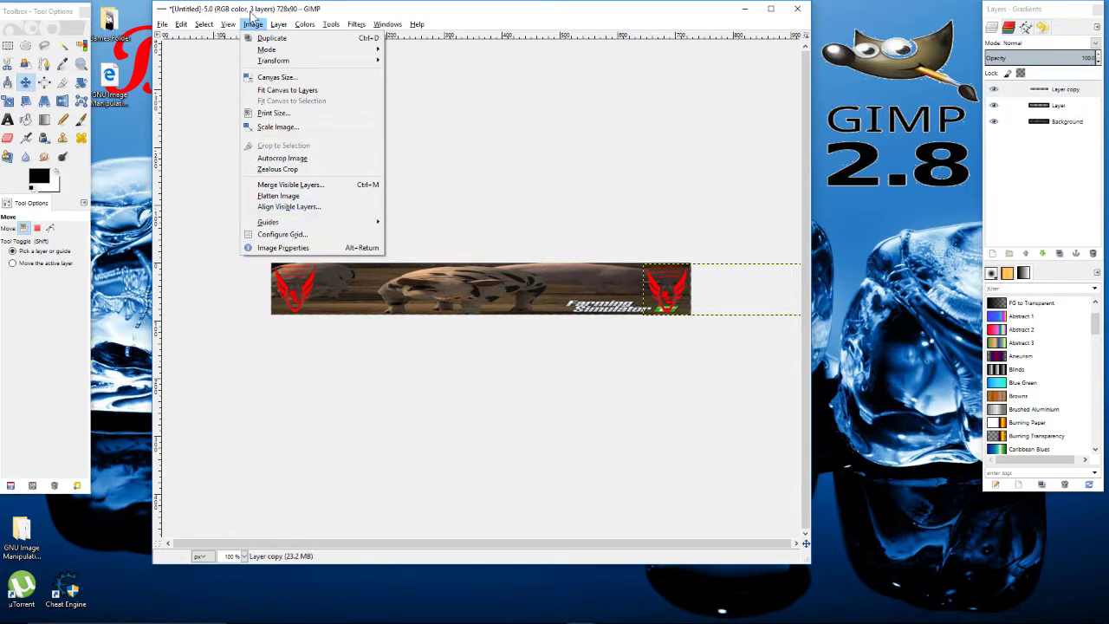
{"action": "mouse_move", "coordinate": [278, 24]}
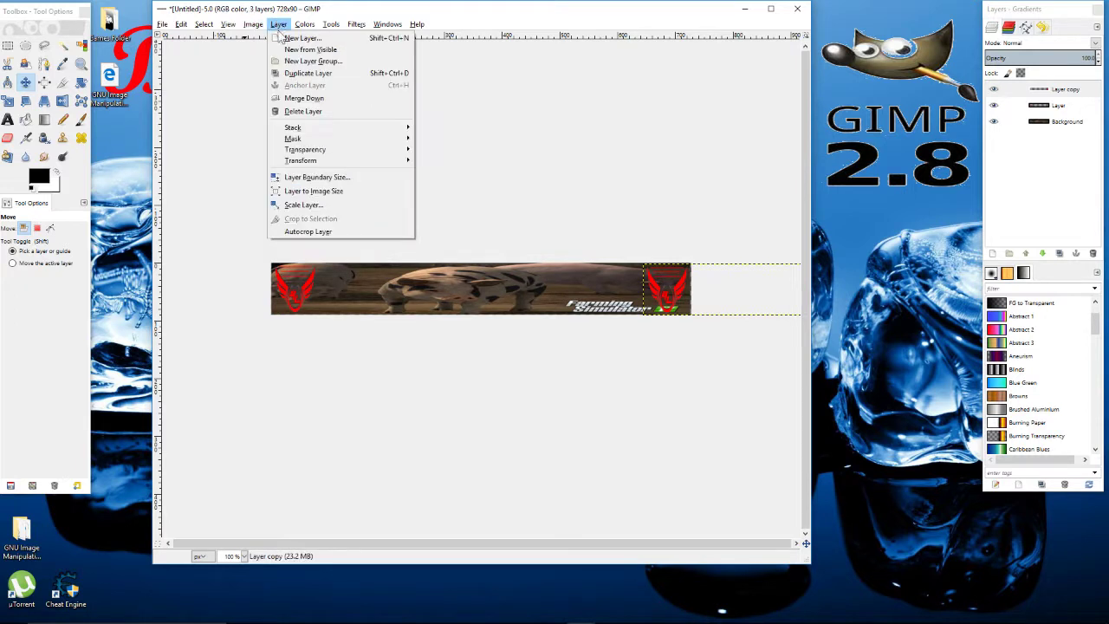
{"action": "left_click", "coordinate": [309, 232]}
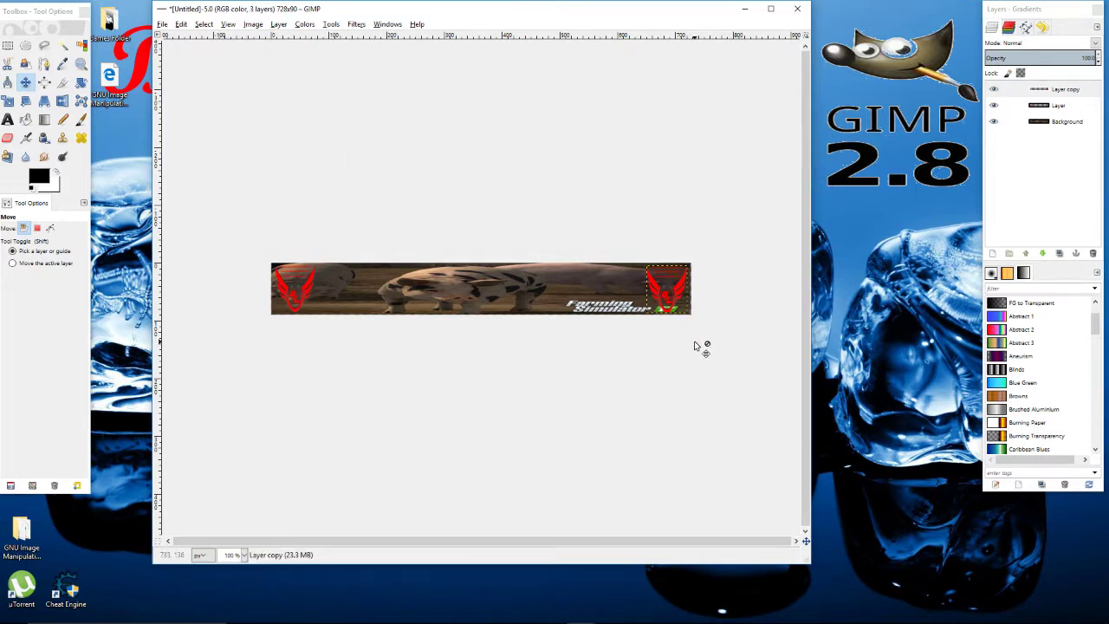
{"action": "left_click", "coordinate": [7, 100]}
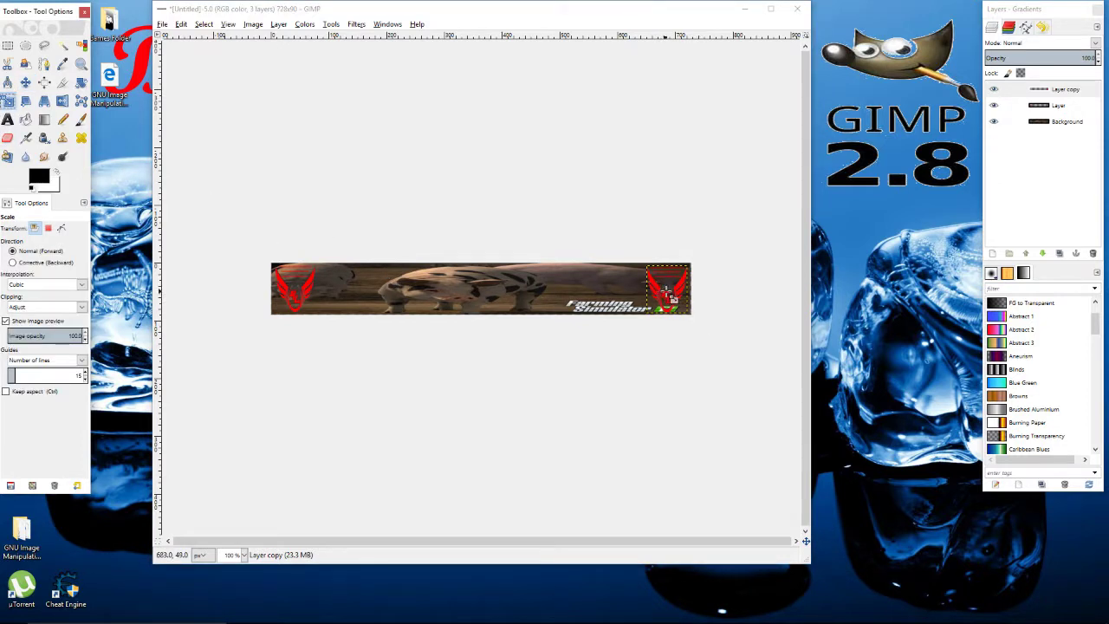
Scale the right-hand emblem to 71×67 pixels, nudging it slightly right.
{"action": "left_click", "coordinate": [667, 297]}
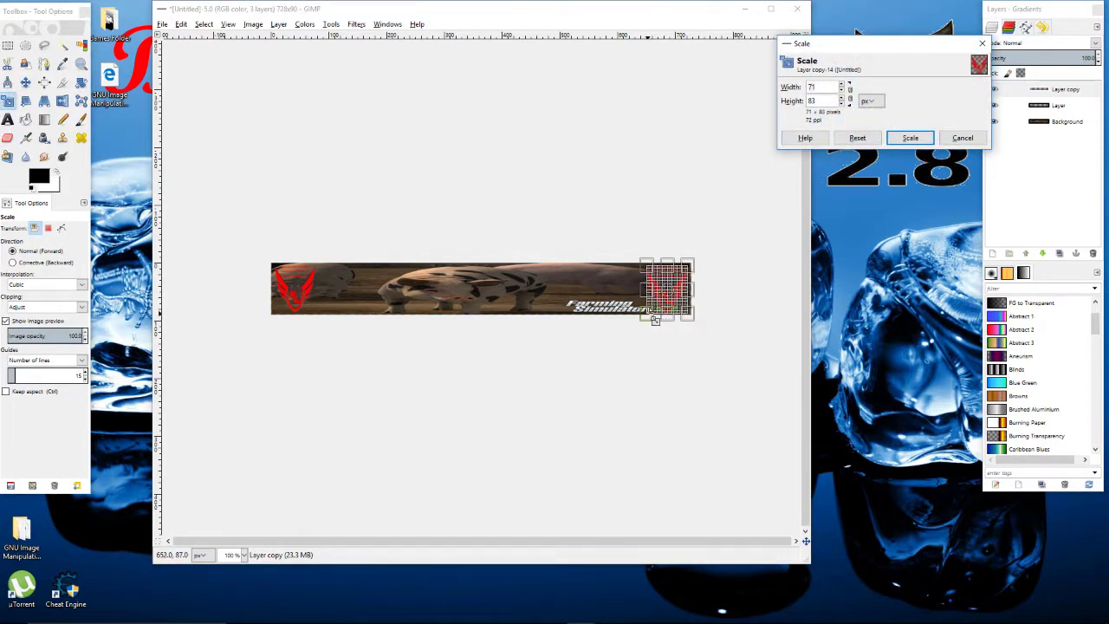
{"action": "left_click_drag", "start_coordinate": [666, 322], "coordinate": [677, 314]}
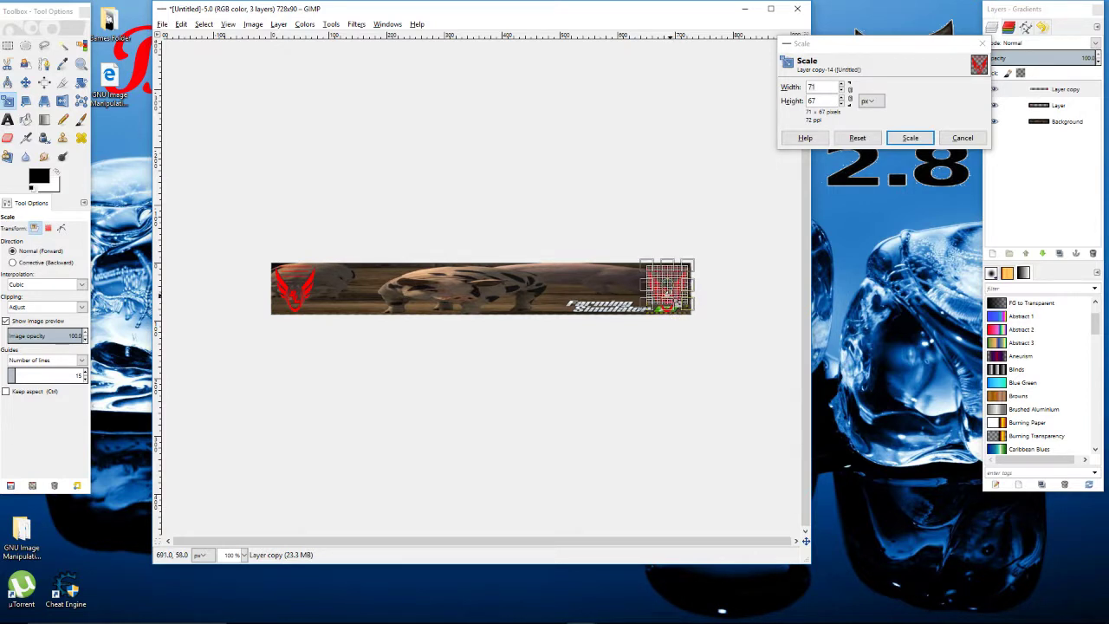
{"action": "left_click_drag", "start_coordinate": [669, 286], "coordinate": [671, 283]}
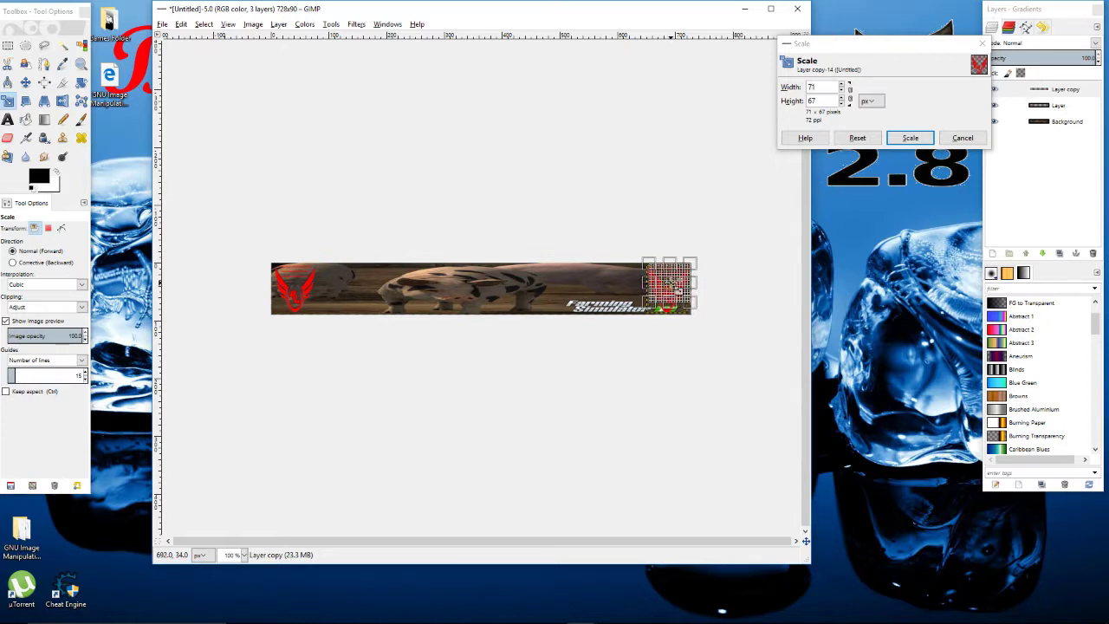
{"action": "left_click", "coordinate": [909, 138]}
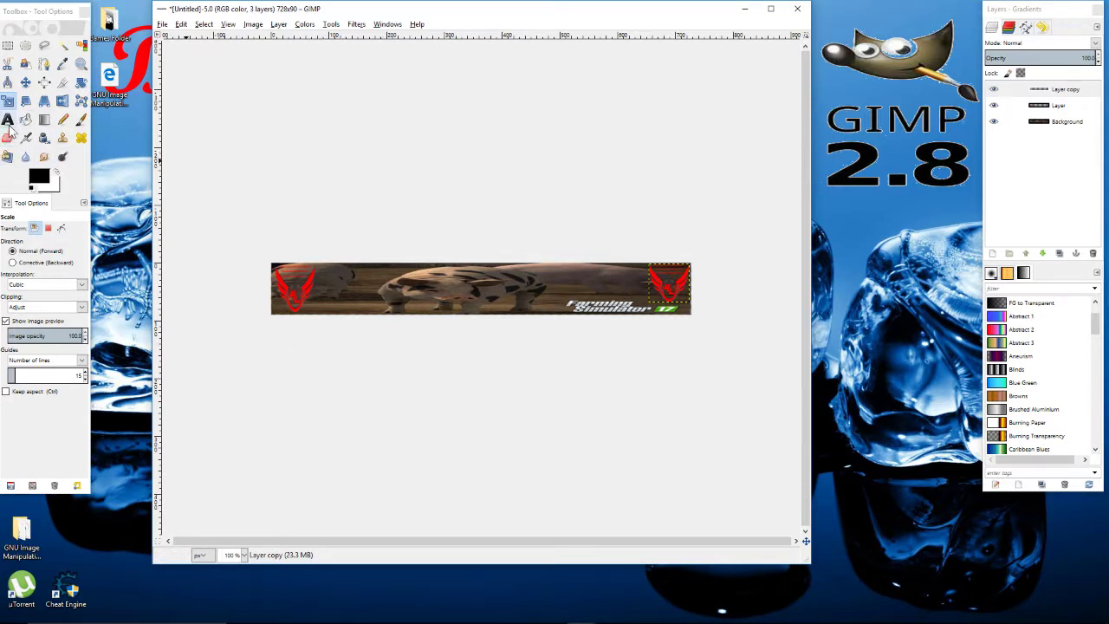
Select the Text tool and set the foreground colour to red.
{"action": "left_click", "coordinate": [9, 123]}
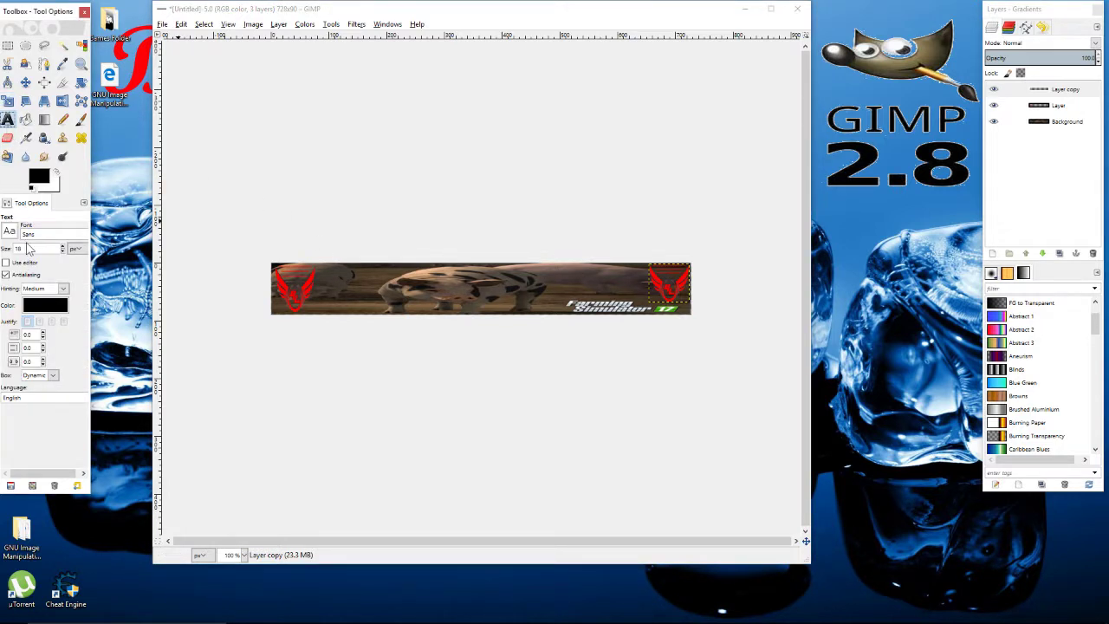
{"action": "left_click", "coordinate": [44, 181]}
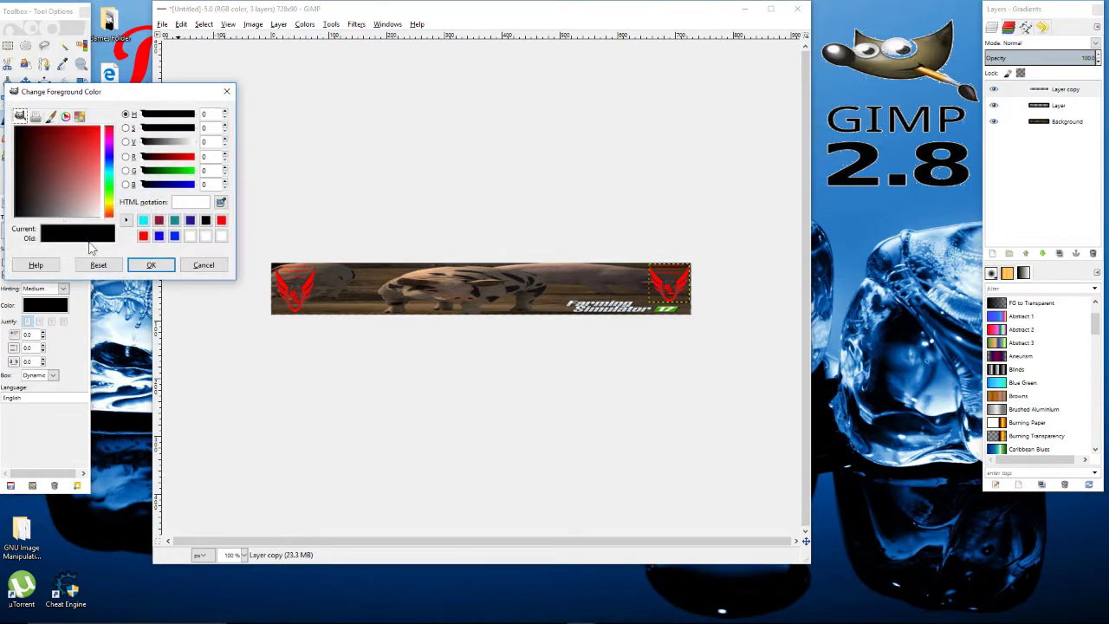
{"action": "left_click", "coordinate": [143, 236]}
{"action": "left_click", "coordinate": [151, 264]}
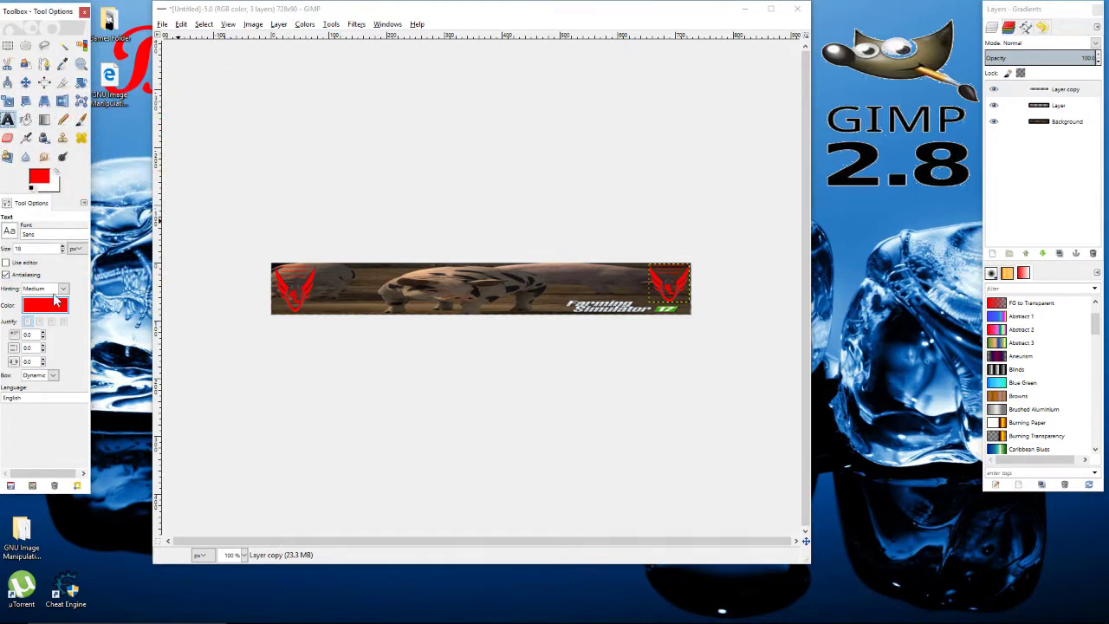
{"action": "left_click", "coordinate": [10, 232]}
Choose Husky Stash from the text tool's font list.
{"action": "left_click", "coordinate": [10, 232]}
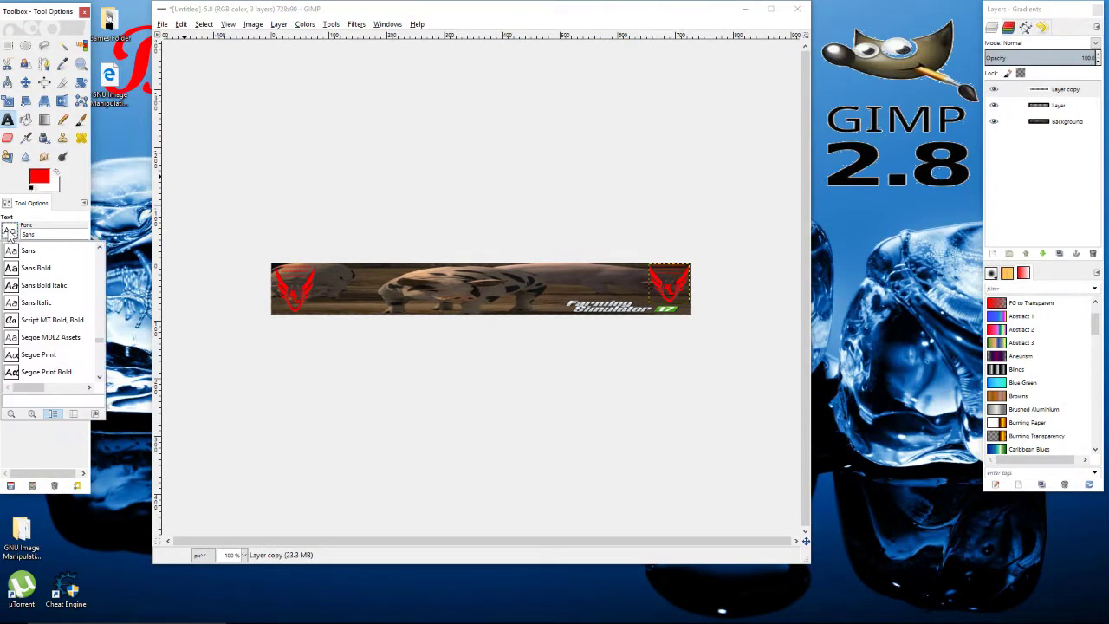
{"action": "scroll", "coordinate": [48, 318], "scroll_direction": "down", "scroll_amount": 5}
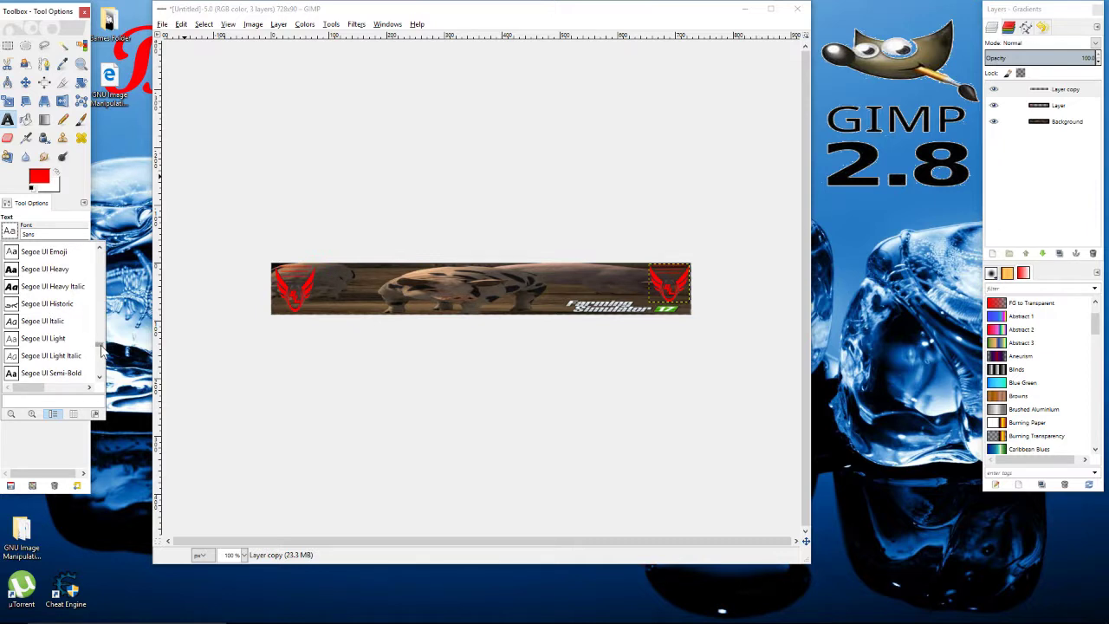
{"action": "scroll", "coordinate": [97, 319], "scroll_direction": "up", "scroll_amount": 5}
{"action": "left_click", "coordinate": [100, 295]}
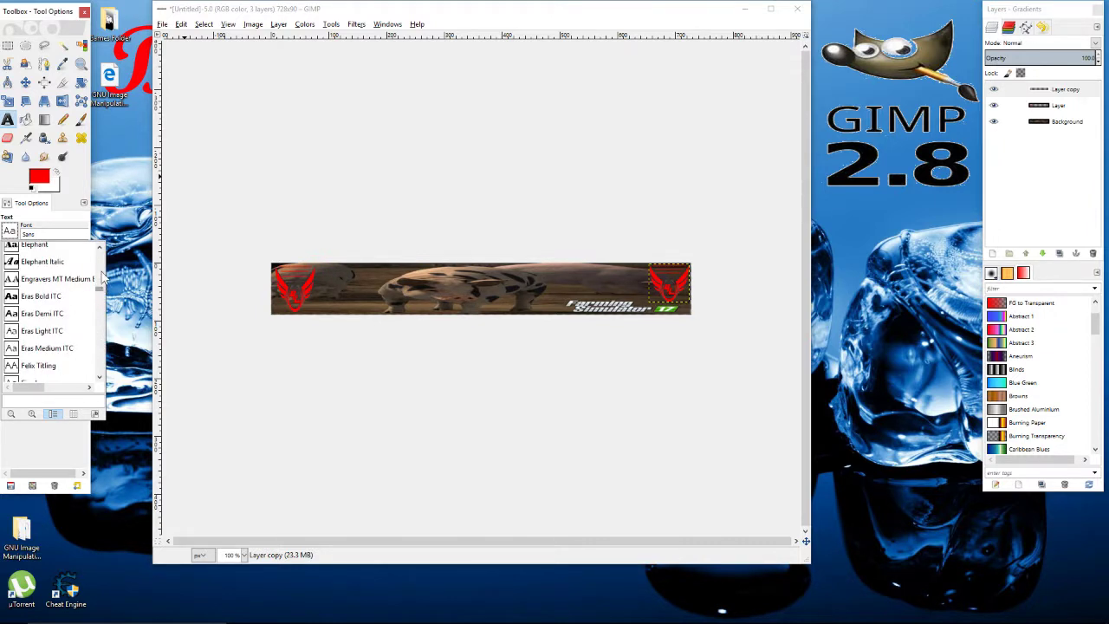
{"action": "scroll", "coordinate": [101, 277], "scroll_direction": "up", "scroll_amount": 3}
{"action": "scroll", "coordinate": [44, 312], "scroll_direction": "down", "scroll_amount": 5}
{"action": "scroll", "coordinate": [40, 314], "scroll_direction": "down", "scroll_amount": 6}
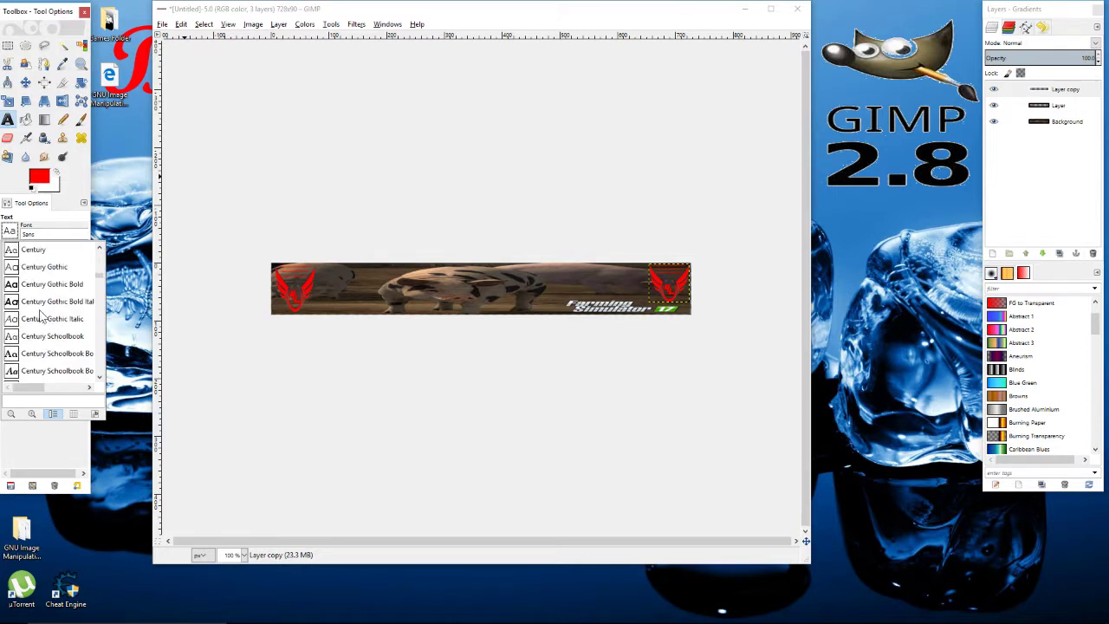
{"action": "scroll", "coordinate": [48, 319], "scroll_direction": "down", "scroll_amount": 6}
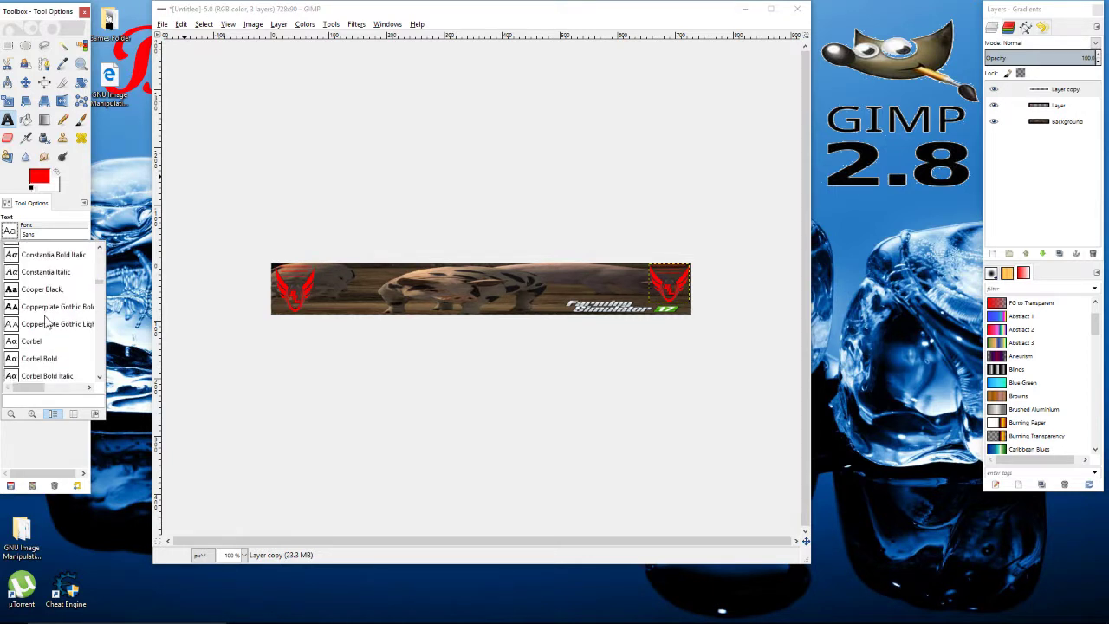
{"action": "scroll", "coordinate": [43, 326], "scroll_direction": "down", "scroll_amount": 8}
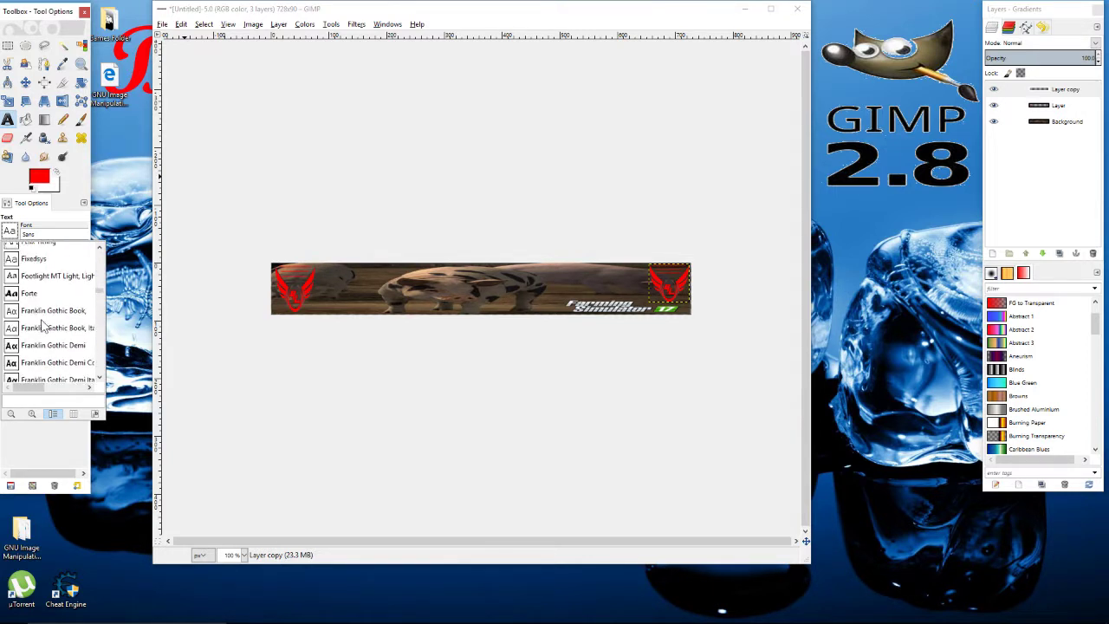
{"action": "scroll", "coordinate": [41, 323], "scroll_direction": "down", "scroll_amount": 8}
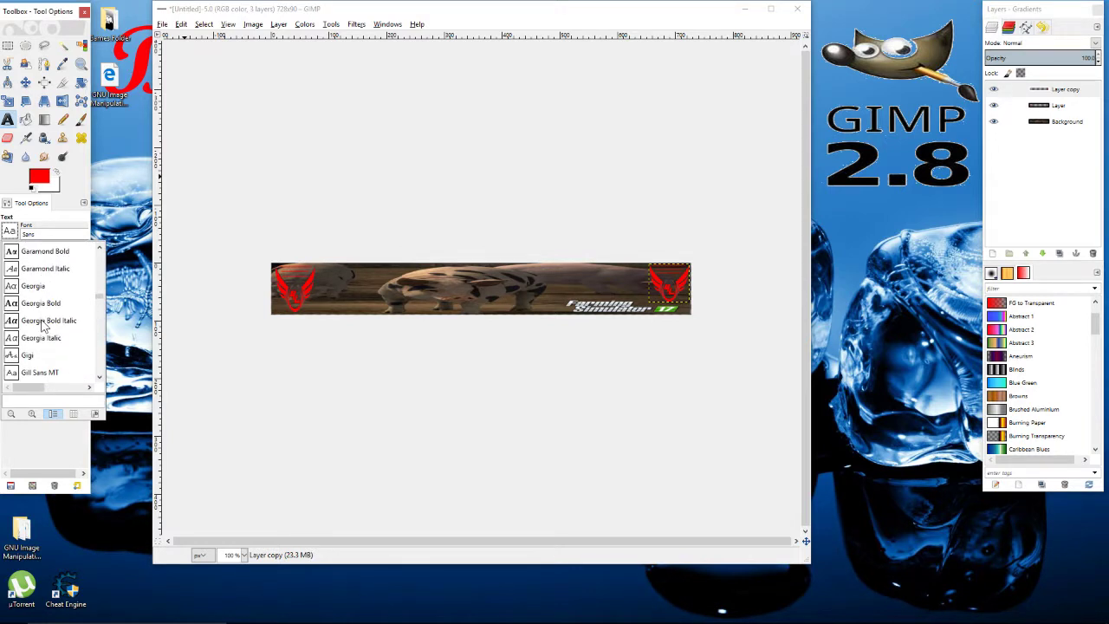
{"action": "scroll", "coordinate": [41, 323], "scroll_direction": "down", "scroll_amount": 8}
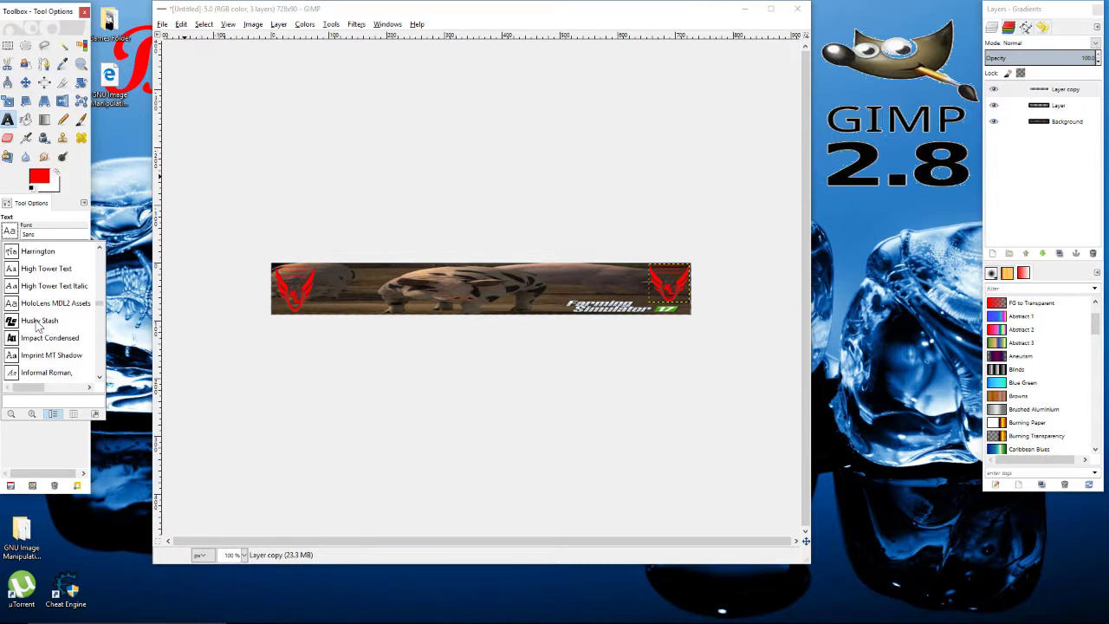
{"action": "left_click", "coordinate": [39, 322]}
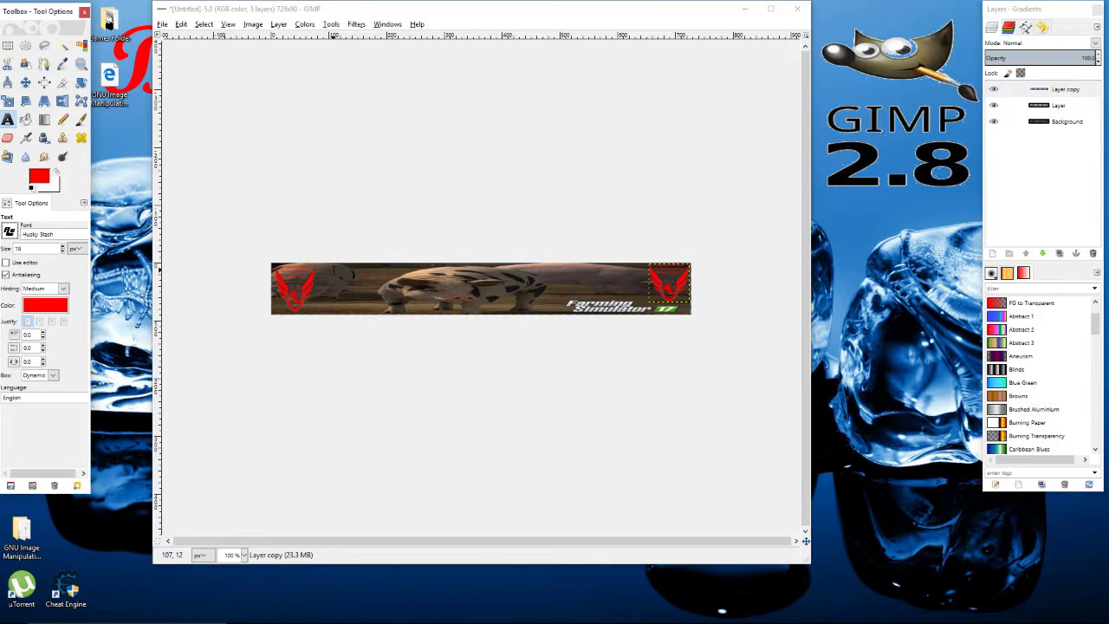
Type 'Big Hoss Gaming' at size 35 beside the left emblem and move it toward the top left.
{"action": "left_click", "coordinate": [334, 271]}
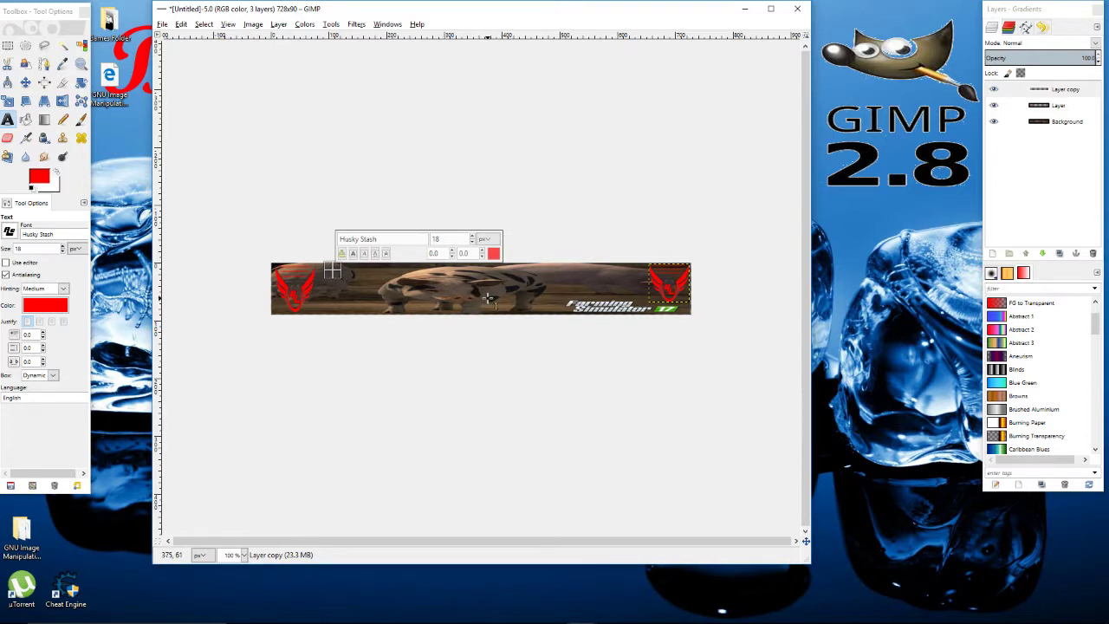
{"action": "type", "text": "Big"}
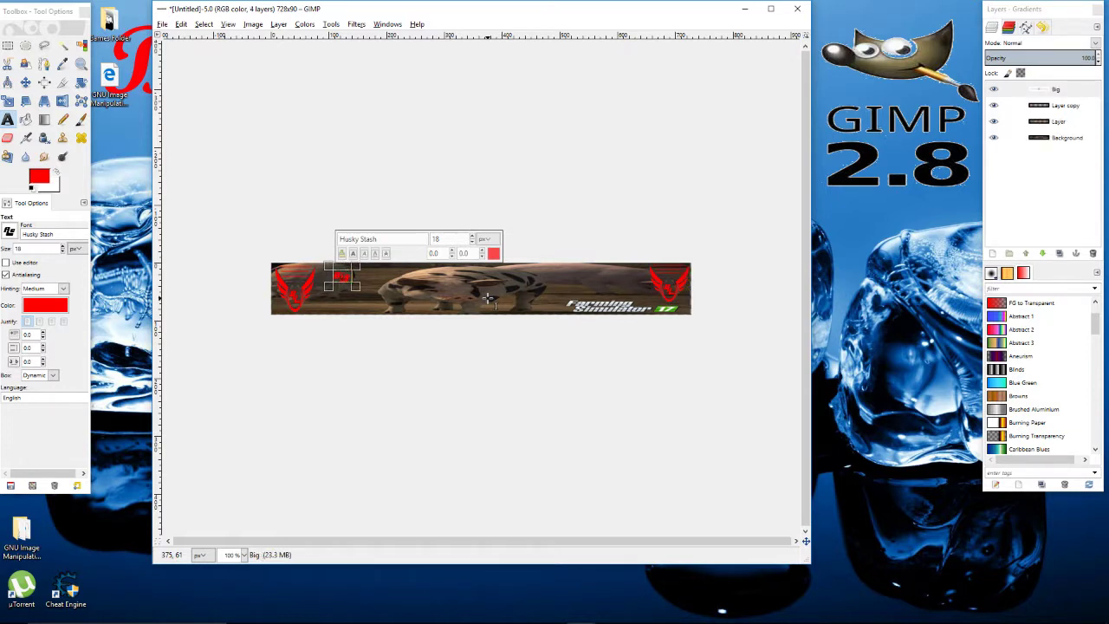
{"action": "type", "text": " Hoss Gaming"}
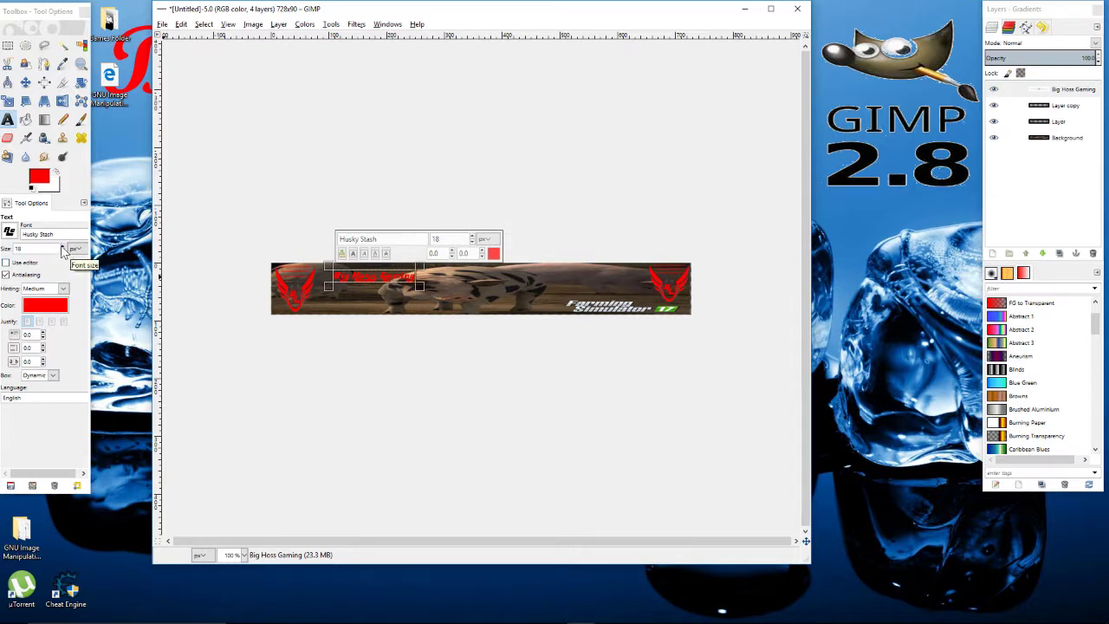
{"action": "scroll", "coordinate": [64, 249], "scroll_direction": "up", "scroll_amount": 6}
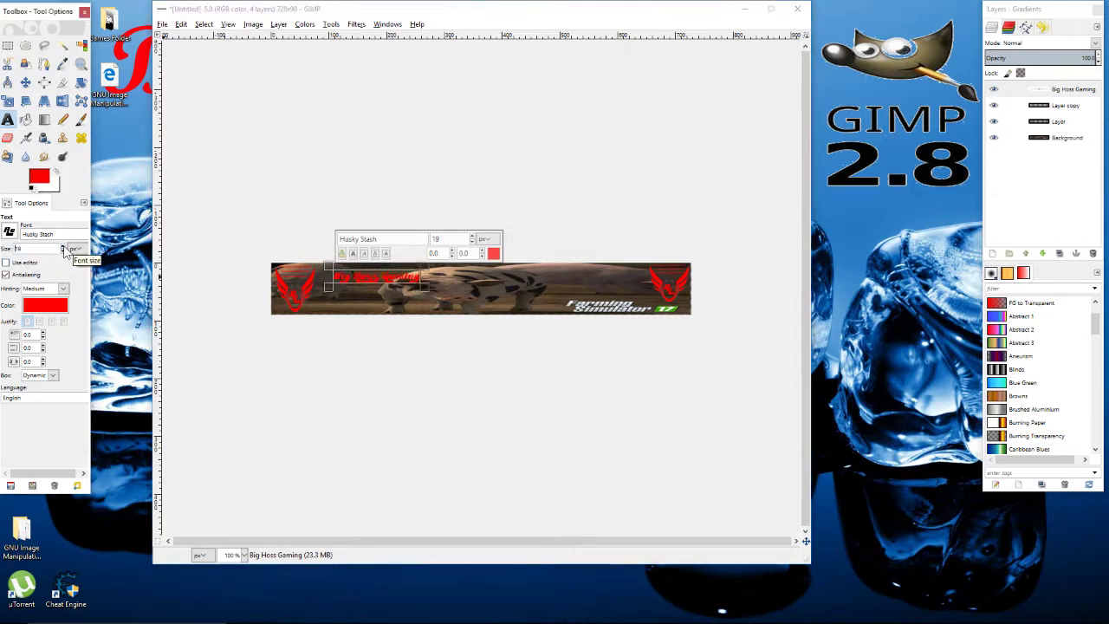
{"action": "scroll", "coordinate": [64, 249], "scroll_direction": "up", "scroll_amount": 10}
{"action": "scroll", "coordinate": [64, 249], "scroll_direction": "up", "scroll_amount": 1}
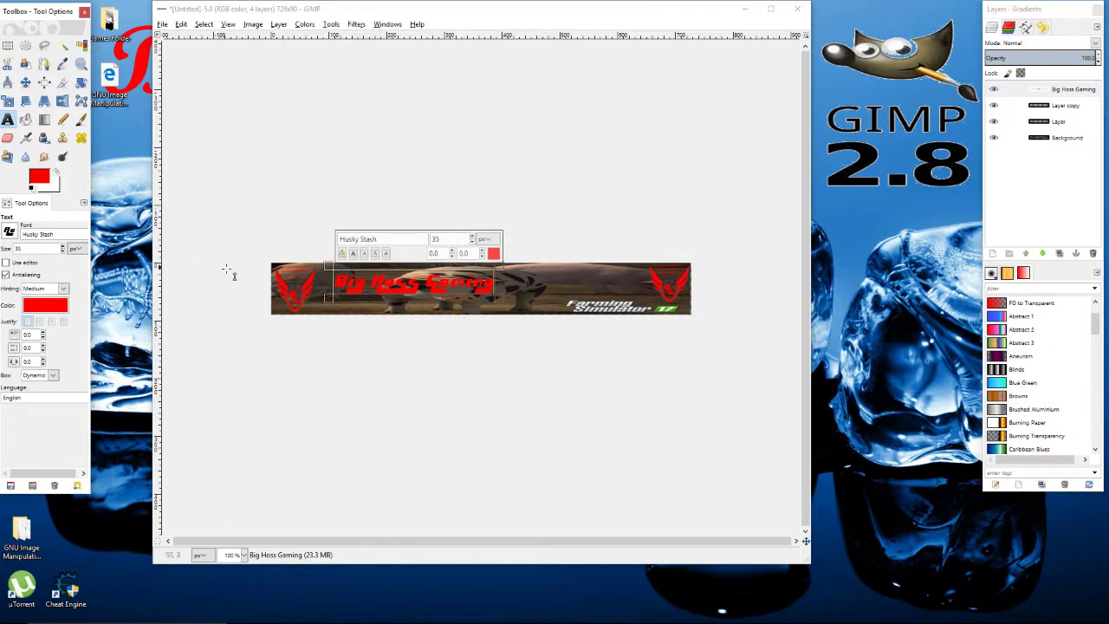
{"action": "left_click", "coordinate": [25, 83]}
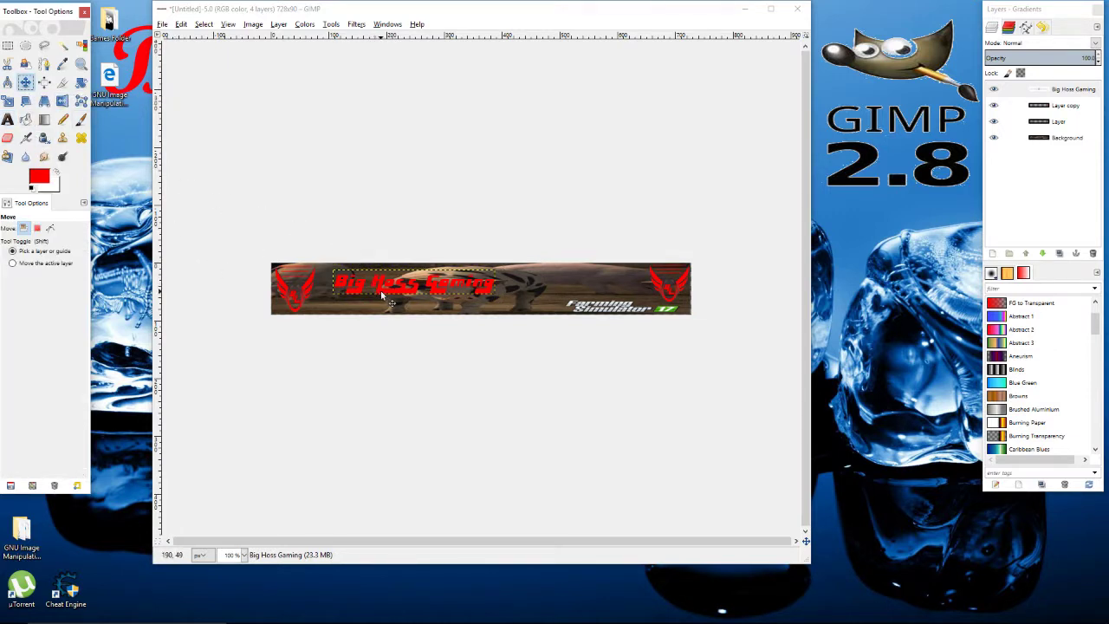
{"action": "left_click_drag", "start_coordinate": [378, 291], "coordinate": [364, 286]}
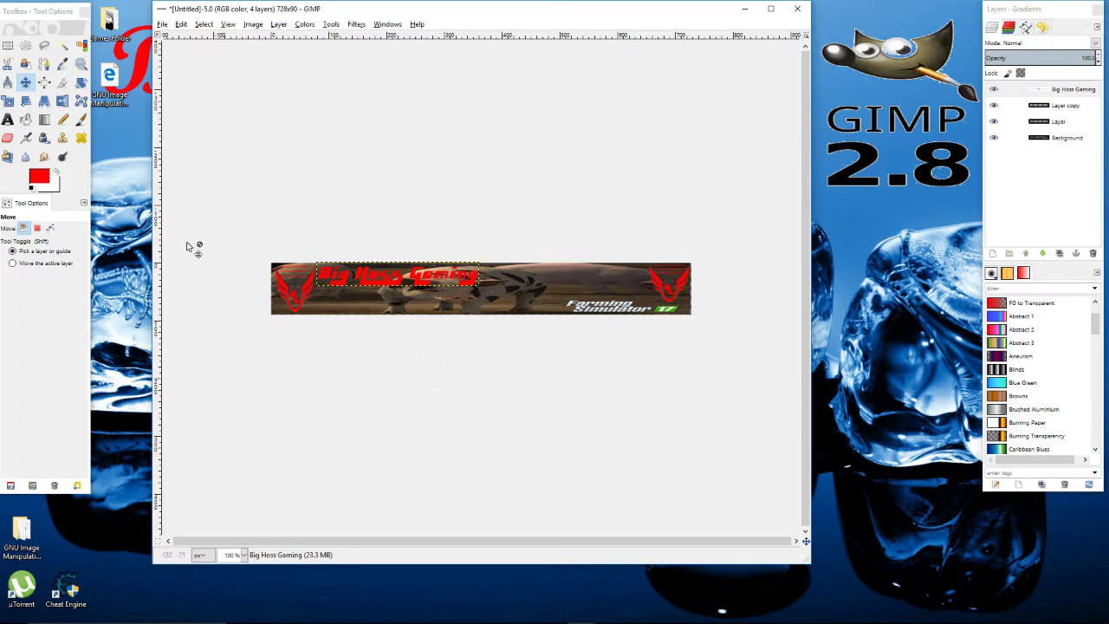
Add red 'TeamSpeak' text and drag it beside the Big Hoss Gaming title.
{"action": "left_click", "coordinate": [7, 118]}
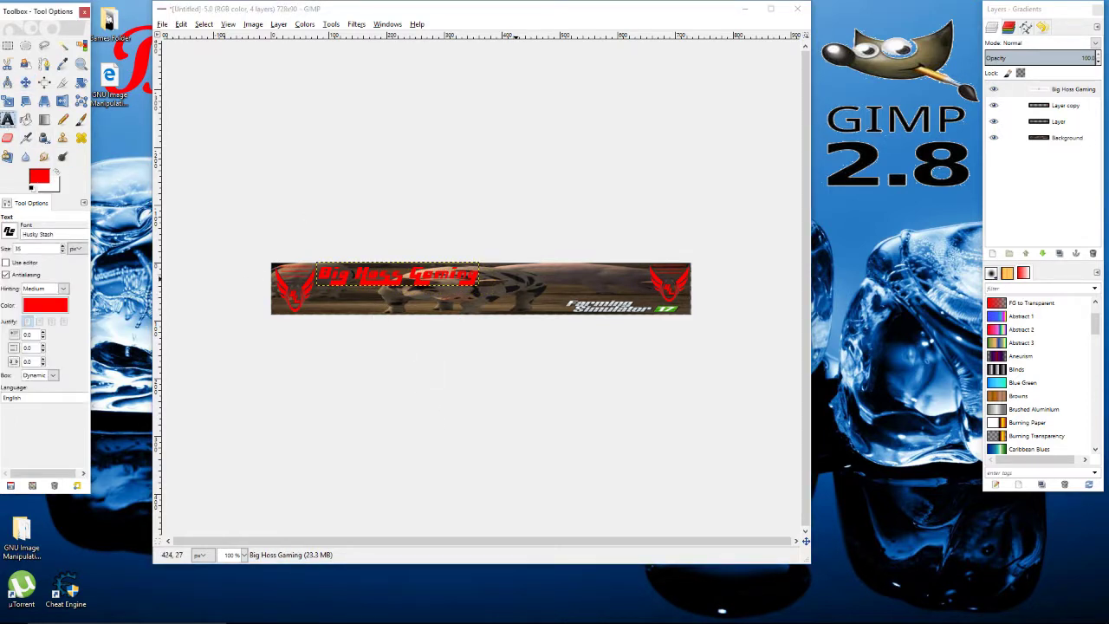
{"action": "left_click", "coordinate": [508, 265]}
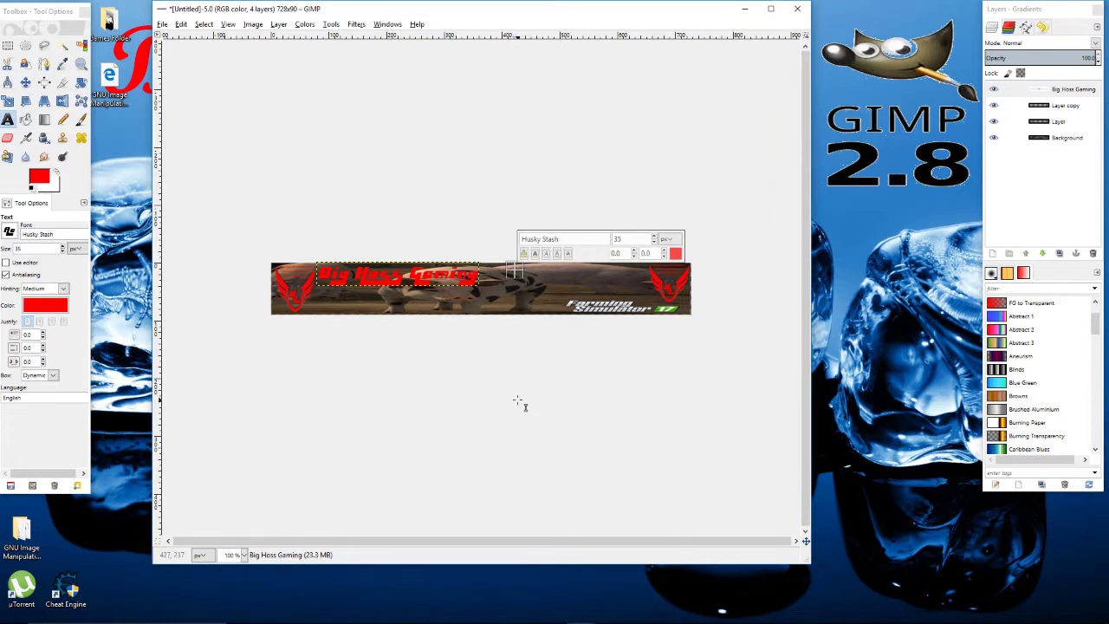
{"action": "type", "text": "Tea"}
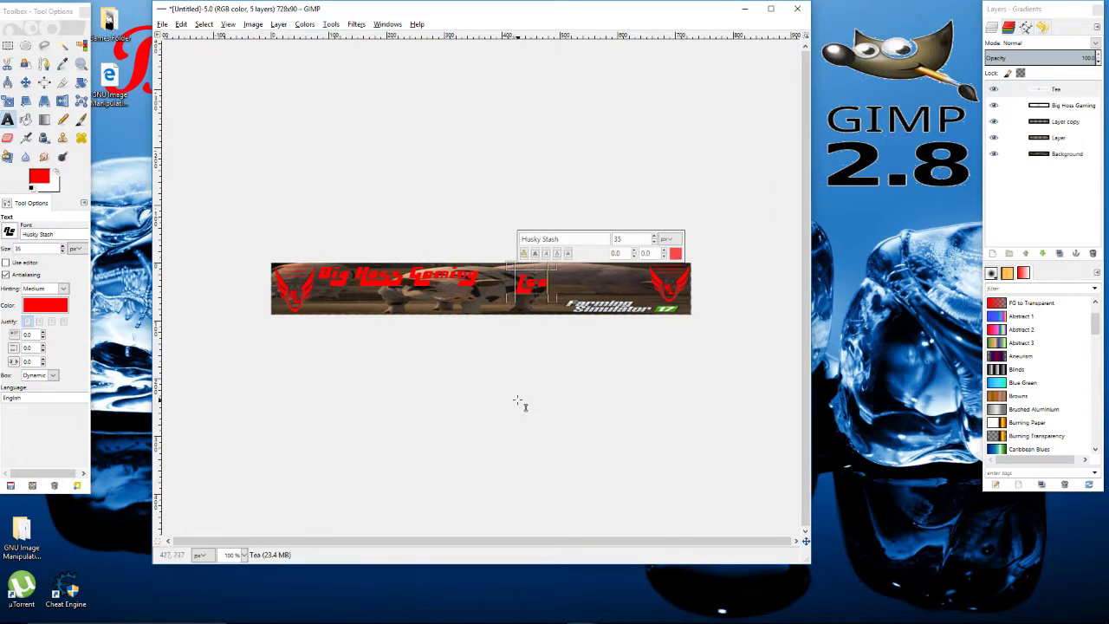
{"action": "type", "text": "mSpeak"}
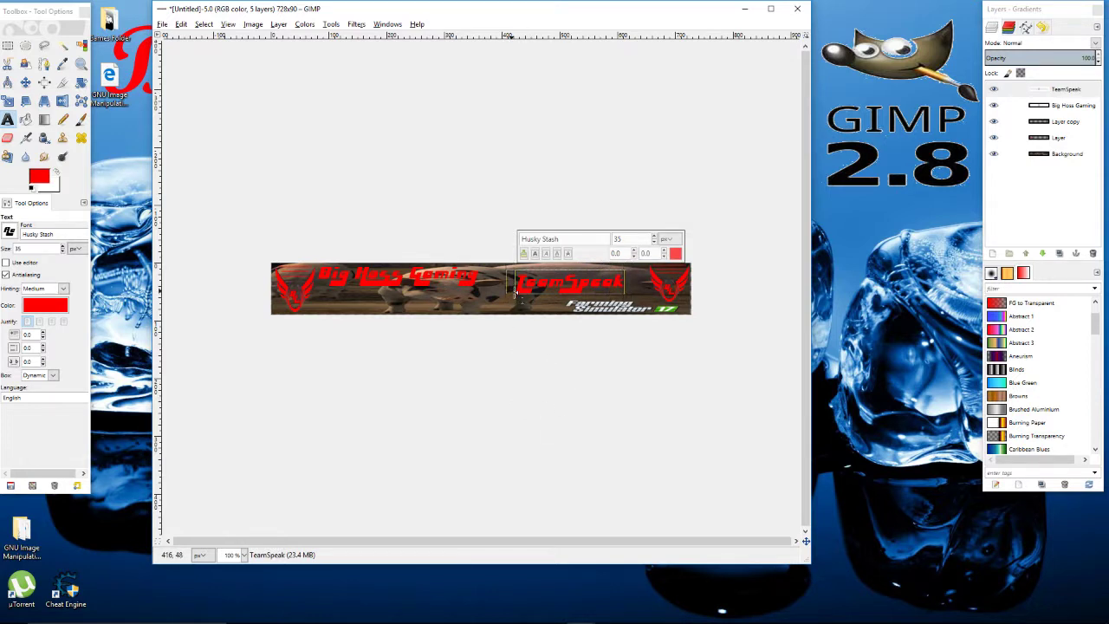
{"action": "left_click", "coordinate": [25, 82]}
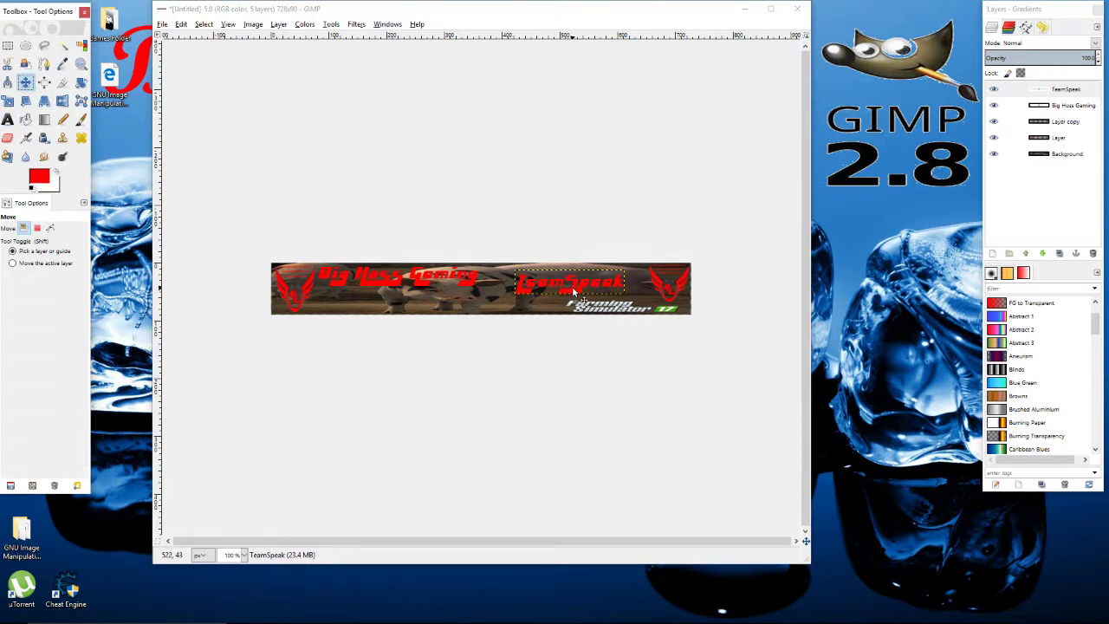
{"action": "left_click_drag", "start_coordinate": [572, 291], "coordinate": [542, 285]}
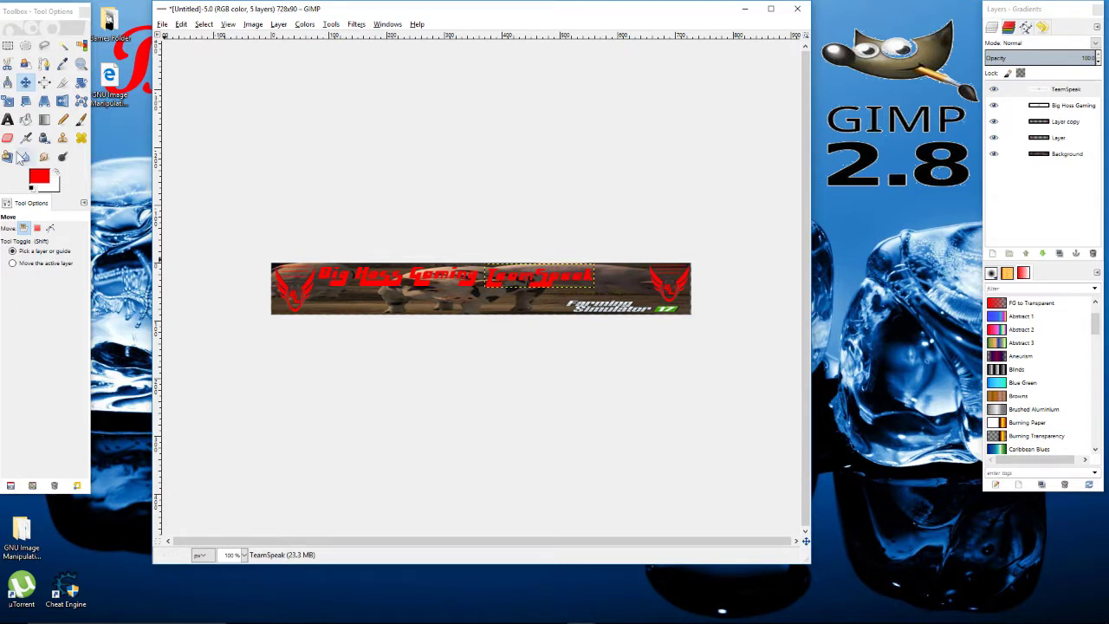
{"action": "left_click", "coordinate": [6, 118]}
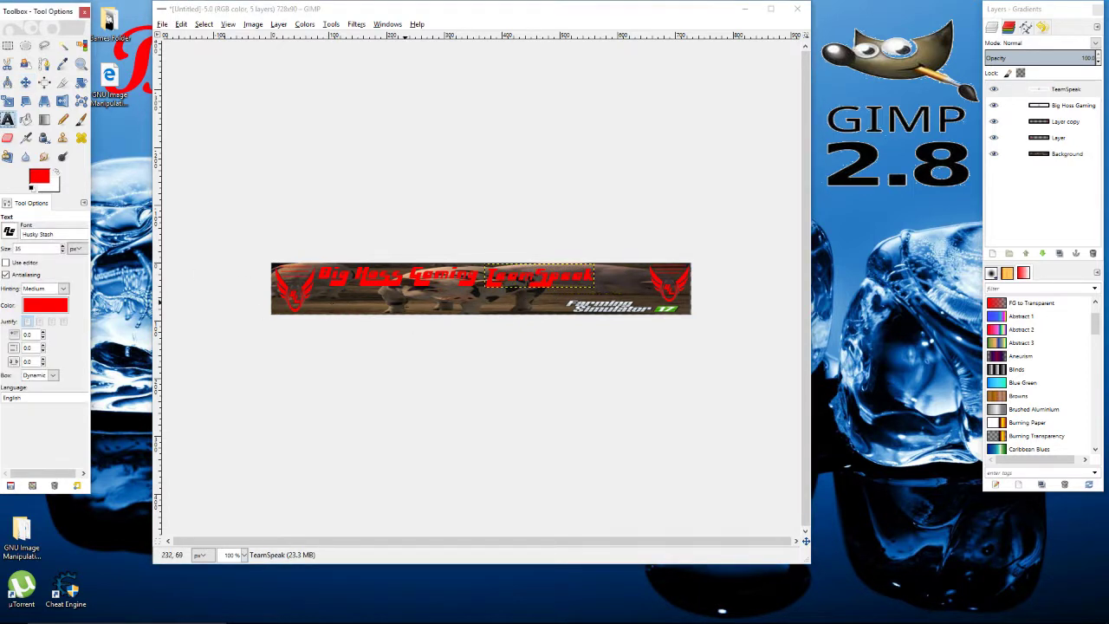
Type 'You Been Hossified' below the banner and drag it up beneath the title.
{"action": "left_click", "coordinate": [334, 303]}
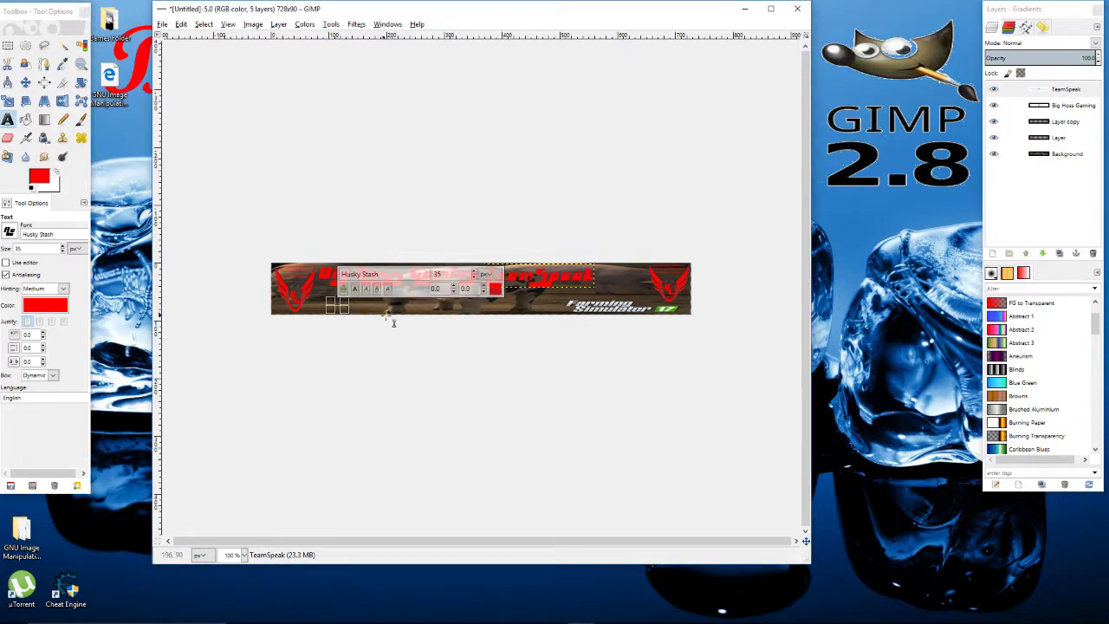
{"action": "type", "text": "You"}
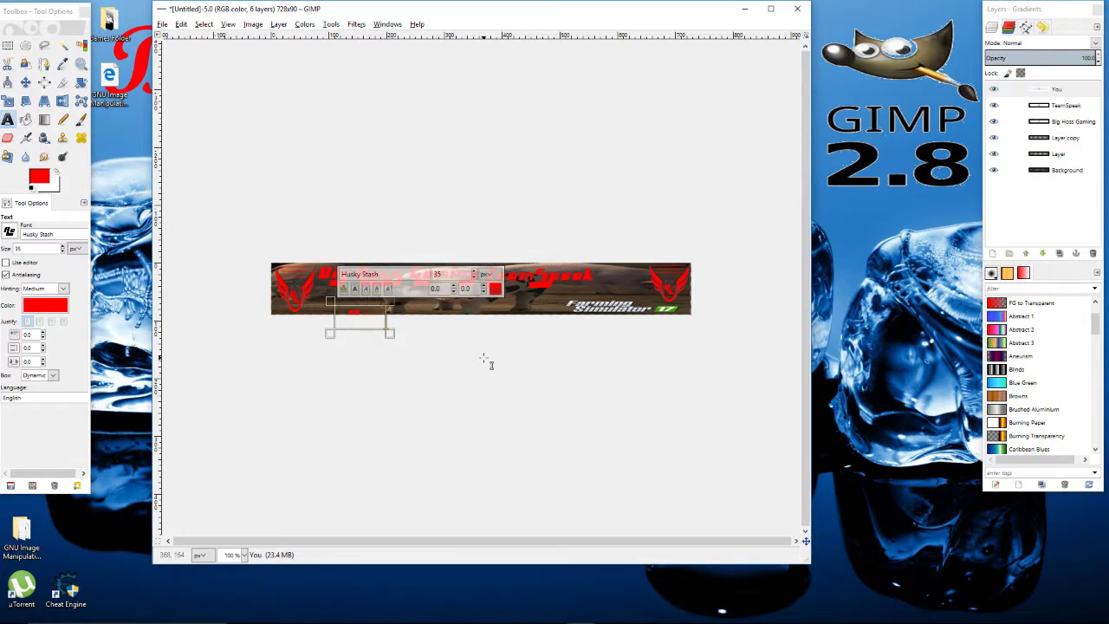
{"action": "type", "text": " Bee"}
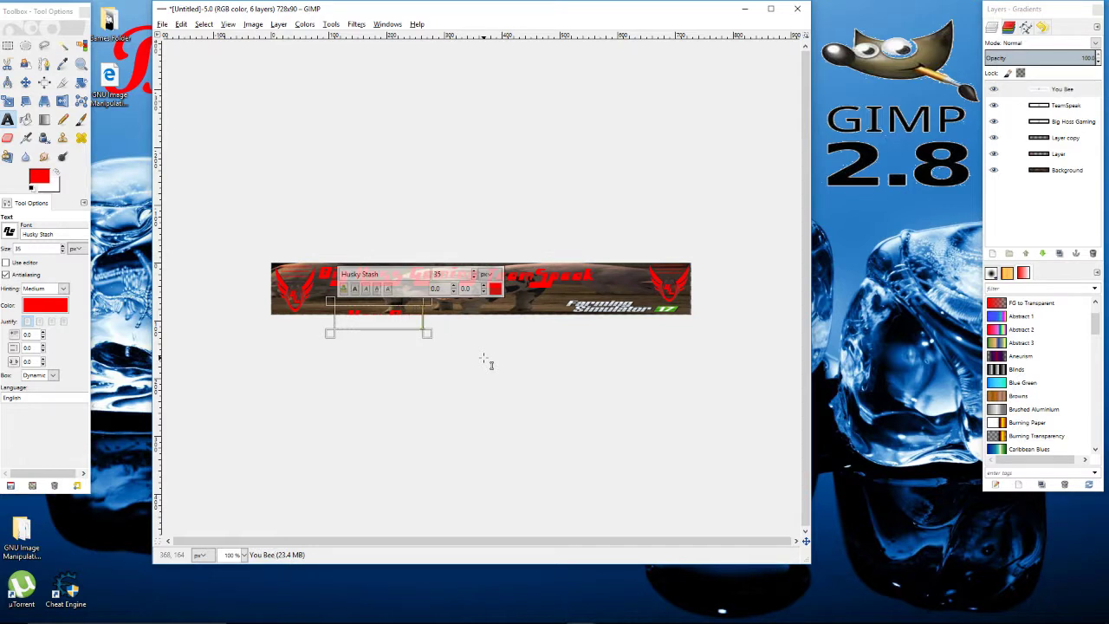
{"action": "type", "text": "n Ho"}
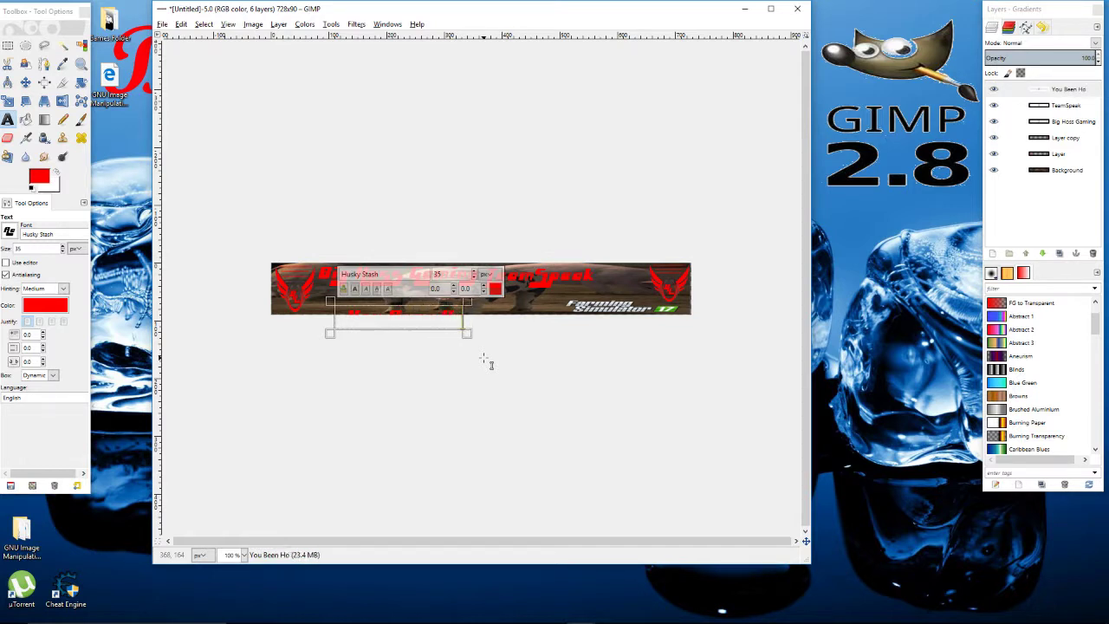
{"action": "type", "text": "ssifi"}
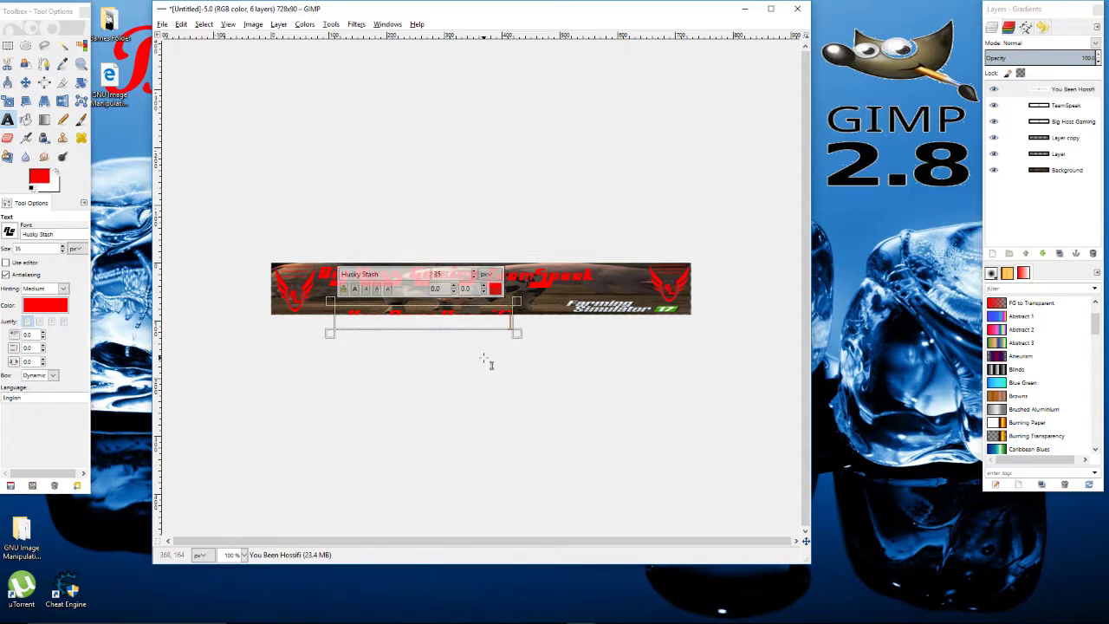
{"action": "type", "text": "ed"}
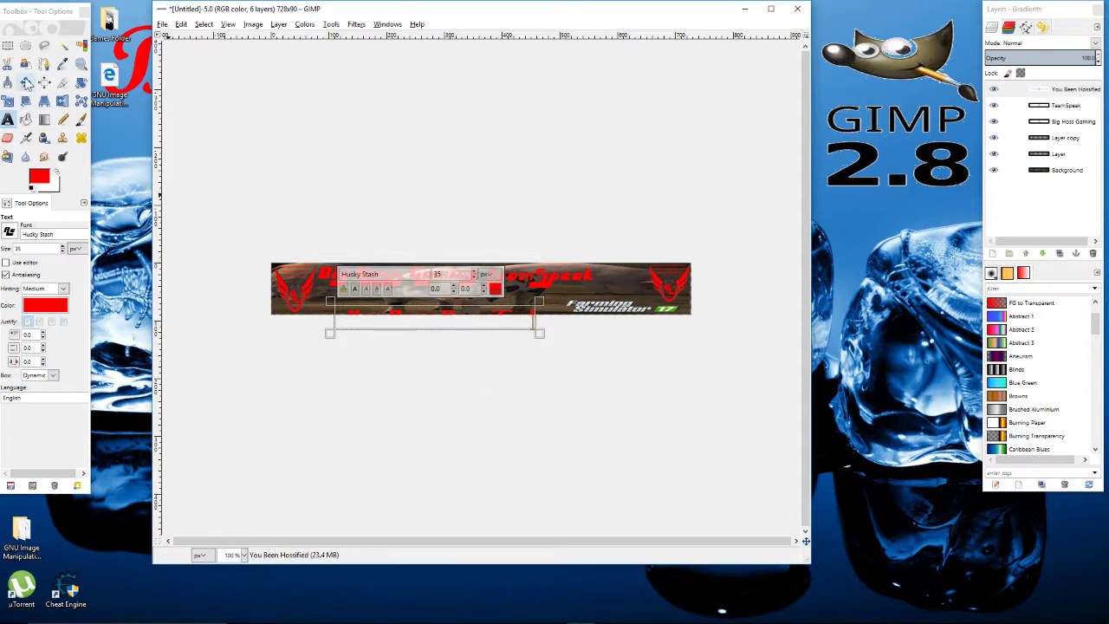
{"action": "left_click", "coordinate": [26, 82]}
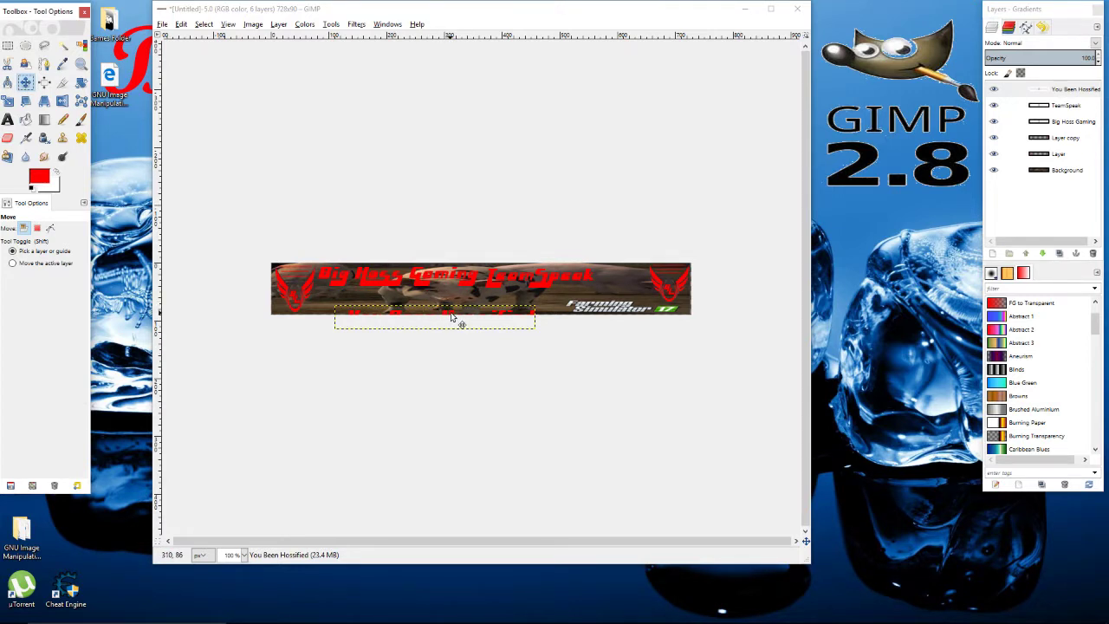
{"action": "left_click_drag", "start_coordinate": [451, 317], "coordinate": [449, 298]}
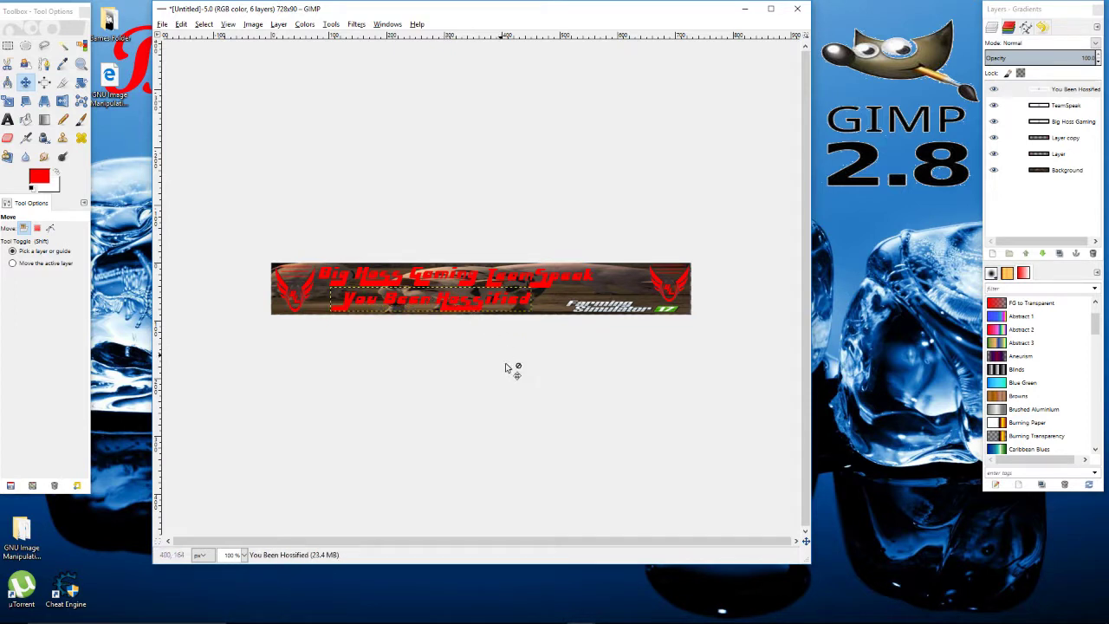
With Bucket Fill on the TeamSpeak layer, set the foreground to blue 0024ff and fill a first letter.
{"action": "left_click", "coordinate": [25, 122]}
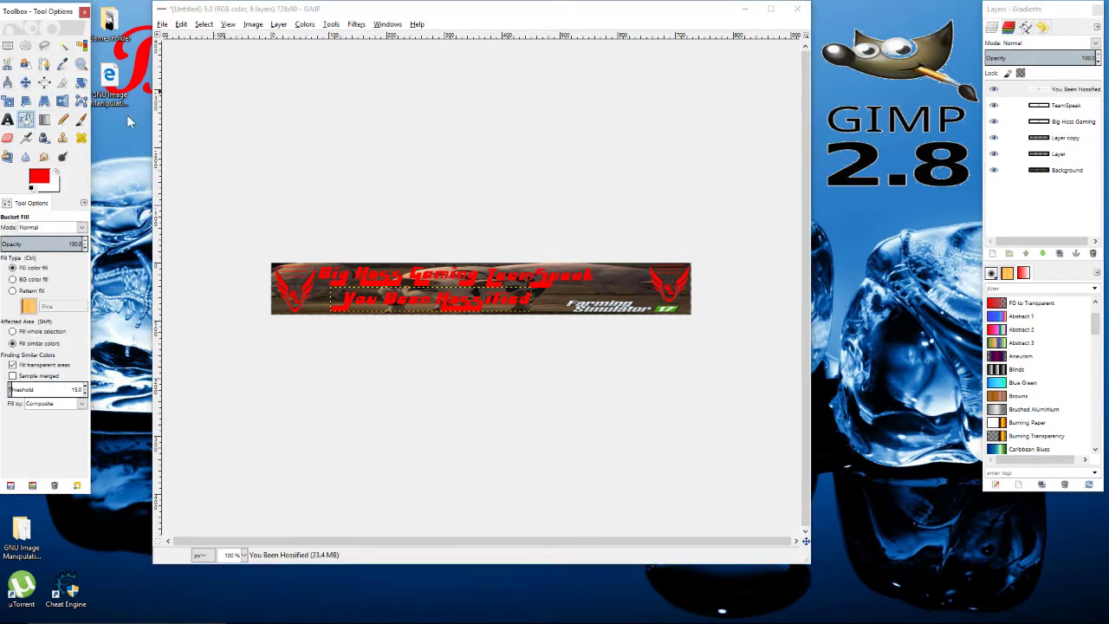
{"action": "left_click", "coordinate": [1046, 109]}
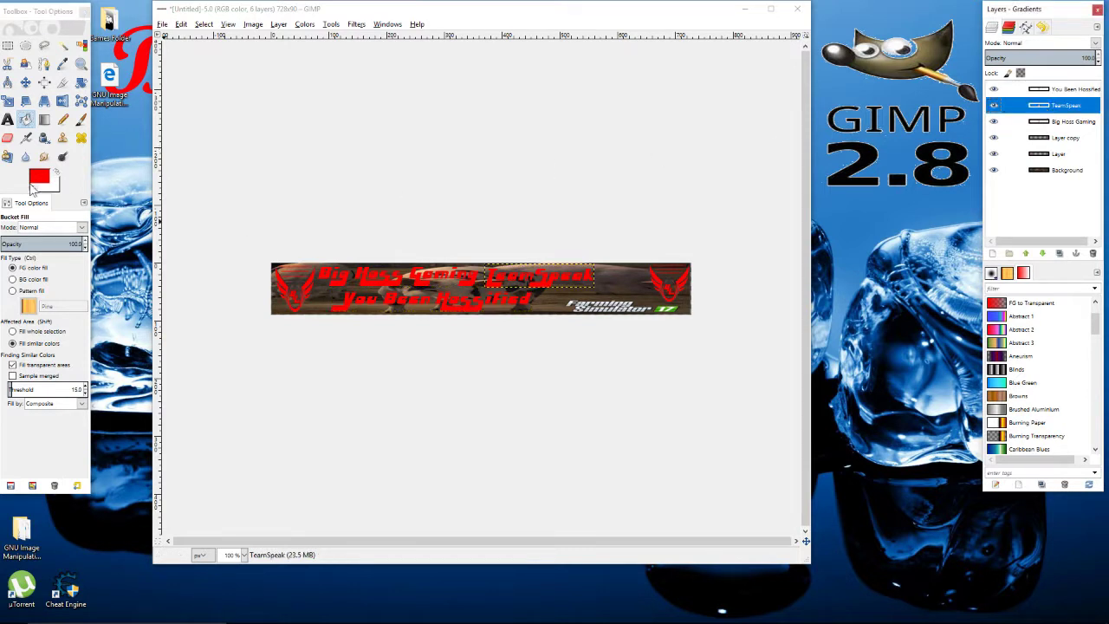
{"action": "left_click", "coordinate": [38, 179]}
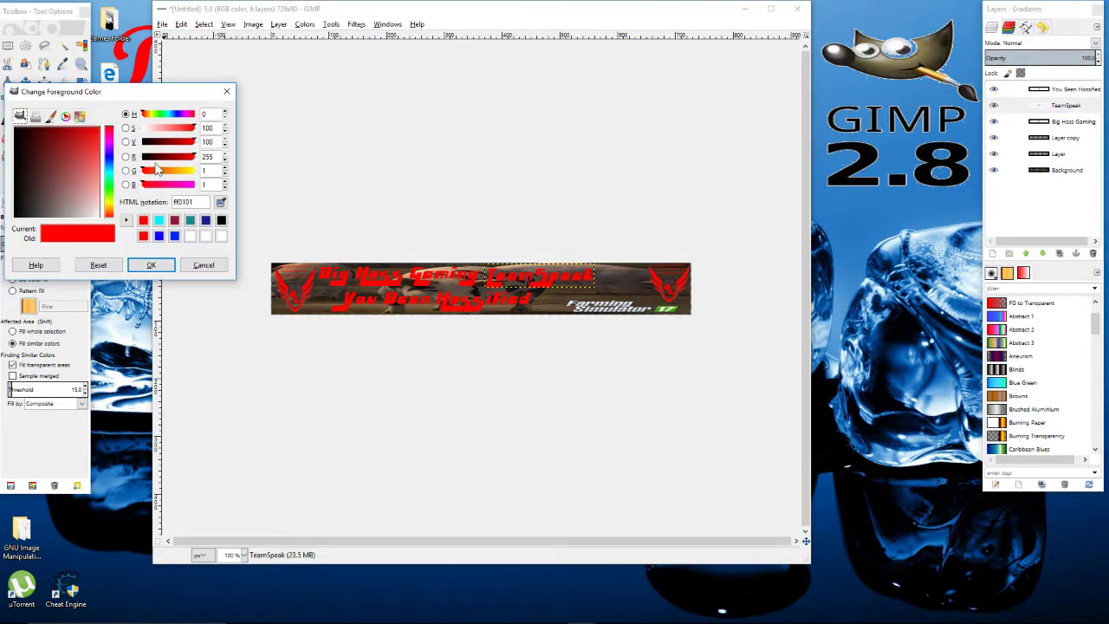
{"action": "left_click", "coordinate": [174, 236]}
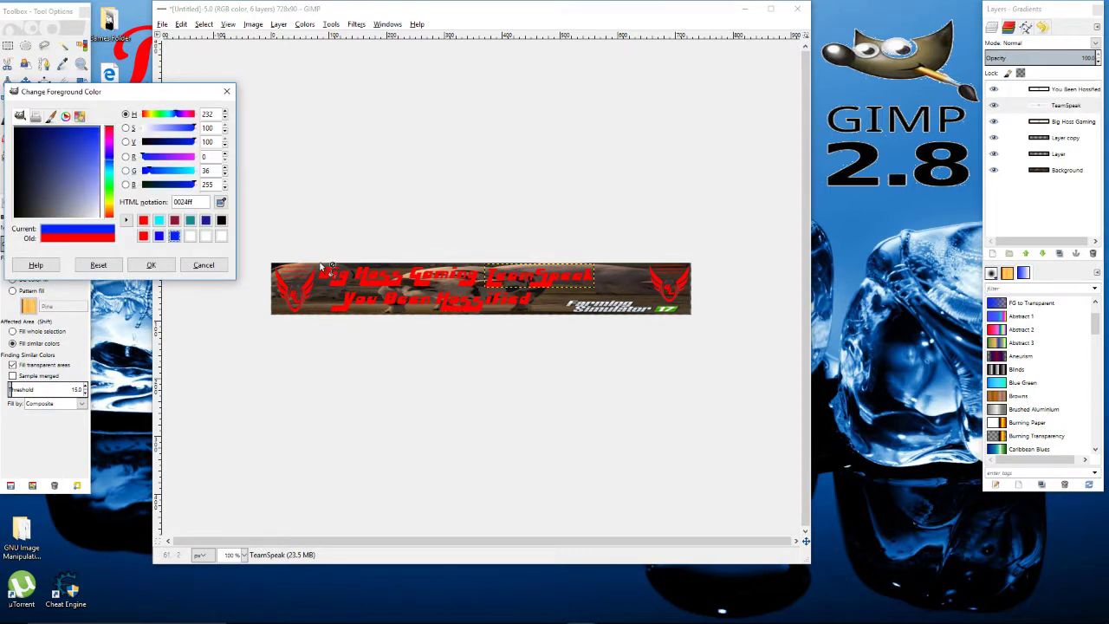
{"action": "left_click", "coordinate": [543, 285]}
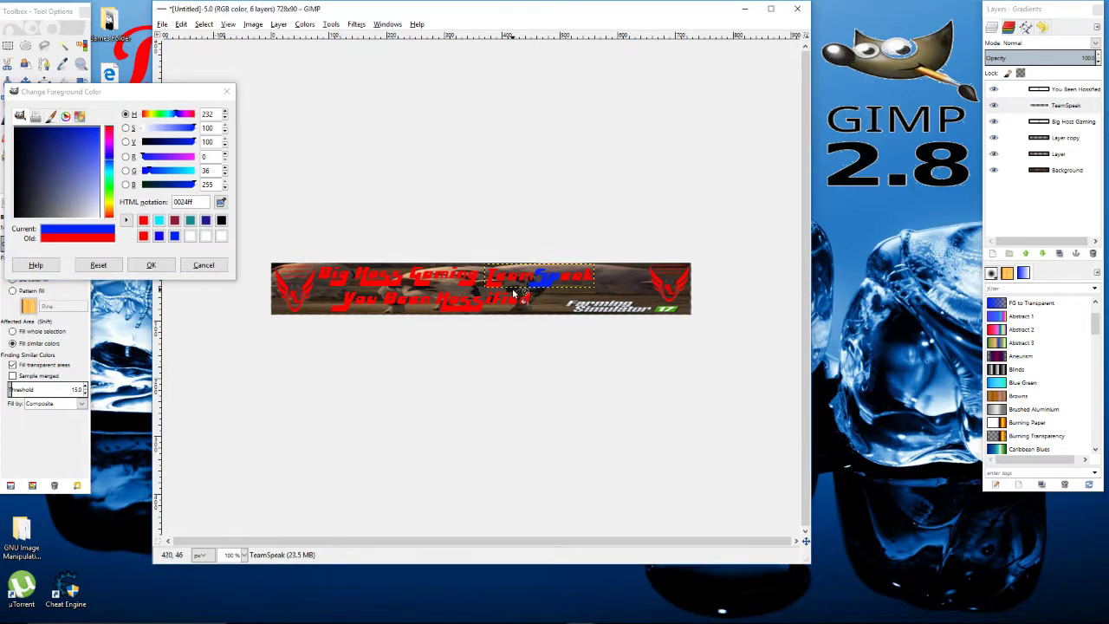
Zoom to 200% and fill the remaining TeamSpeak letters blue.
{"action": "left_click", "coordinate": [243, 555]}
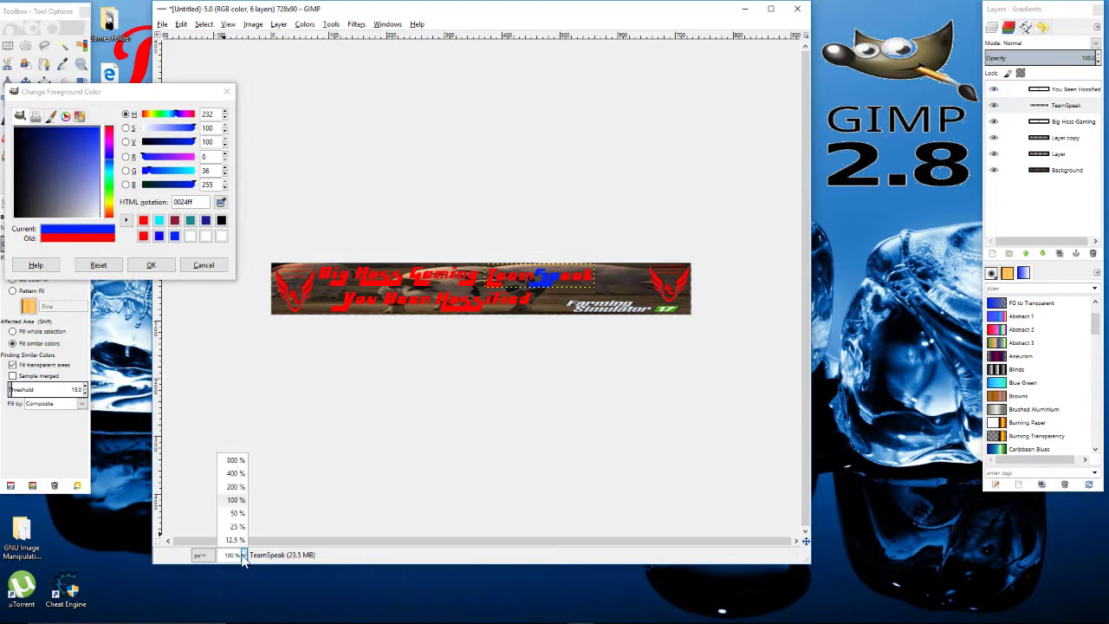
{"action": "left_click", "coordinate": [236, 486]}
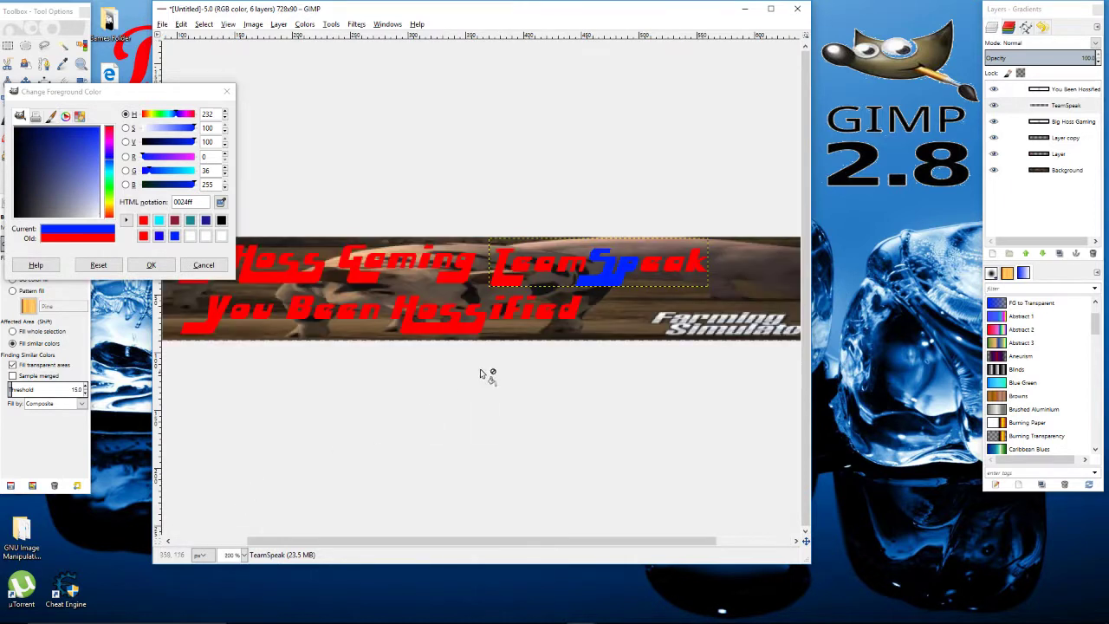
{"action": "left_click", "coordinate": [501, 282]}
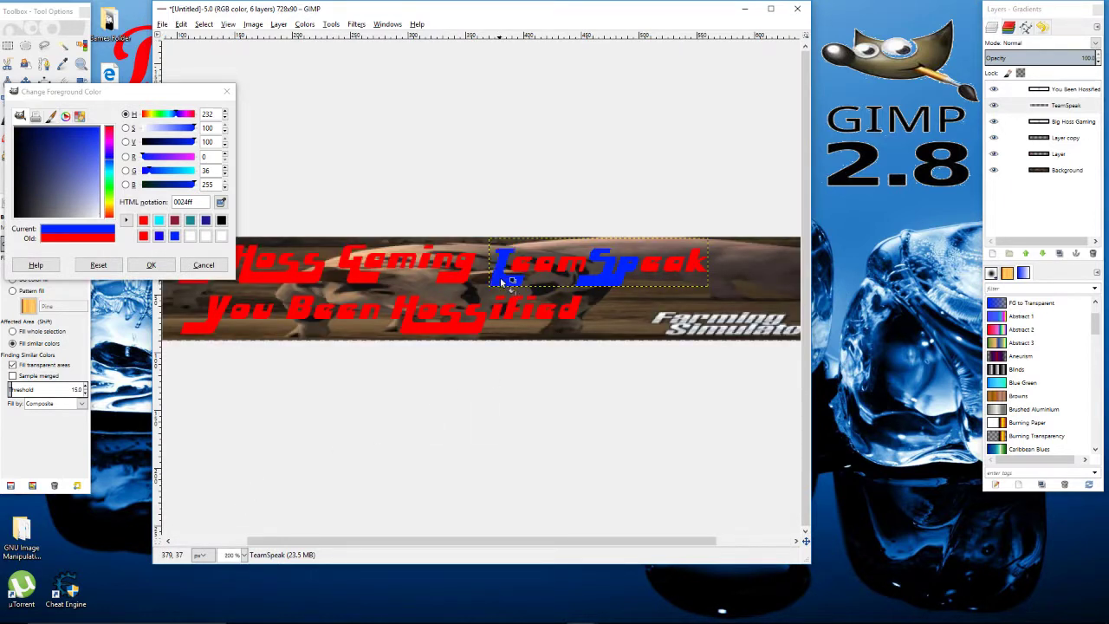
{"action": "left_click", "coordinate": [545, 273]}
{"action": "left_click", "coordinate": [564, 273]}
{"action": "left_click", "coordinate": [653, 272]}
{"action": "left_click", "coordinate": [684, 272]}
{"action": "left_click", "coordinate": [698, 270]}
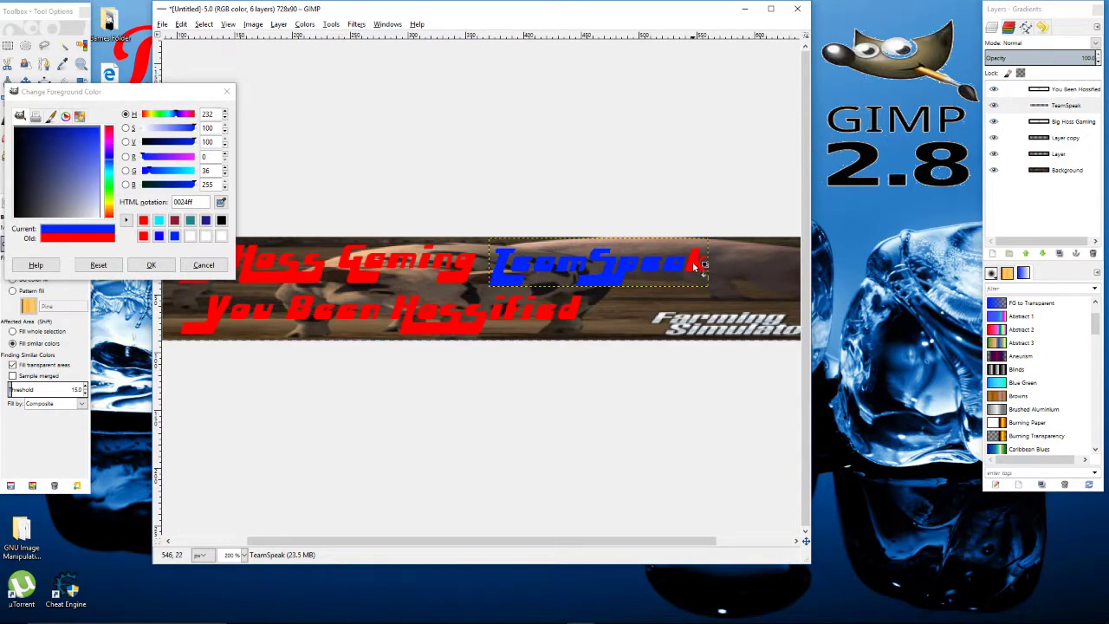
{"action": "left_click", "coordinate": [151, 264]}
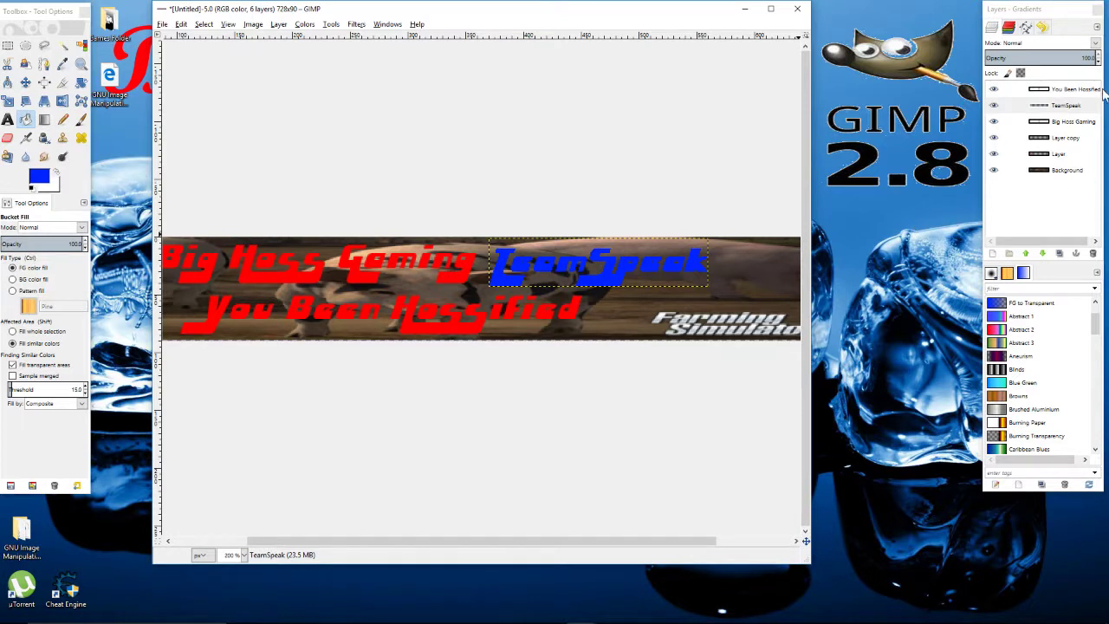
On the You Been Hossified layer, pick dark red 911a33 and fill the Y.
{"action": "left_click", "coordinate": [1065, 89]}
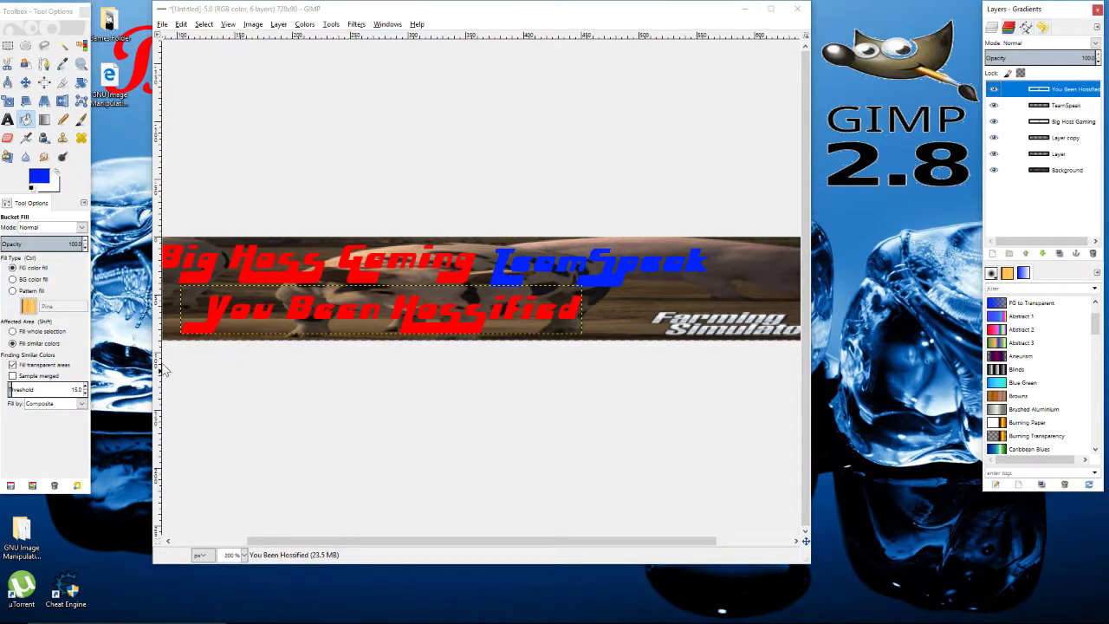
{"action": "left_click", "coordinate": [39, 176]}
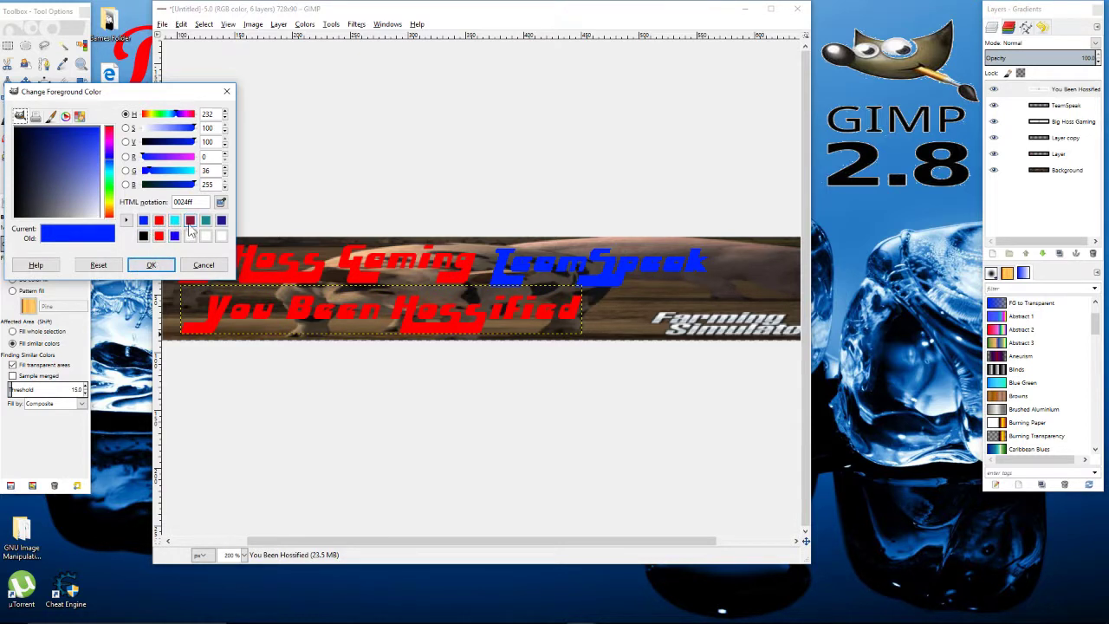
{"action": "left_click", "coordinate": [190, 221]}
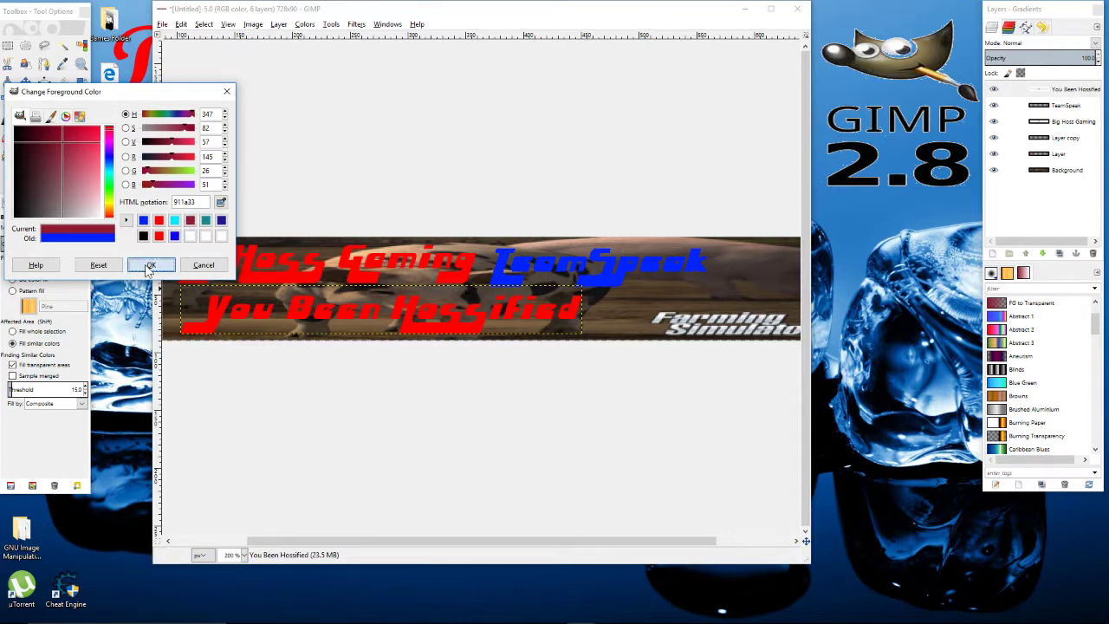
{"action": "left_click", "coordinate": [149, 265]}
{"action": "left_click", "coordinate": [216, 326]}
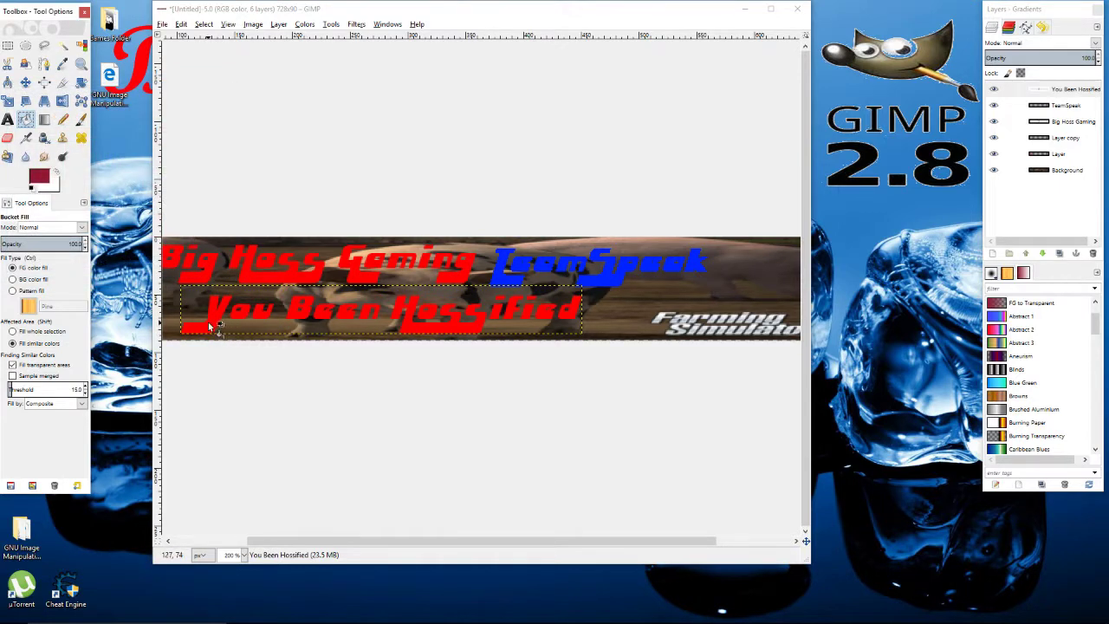
Adjust the foreground colour to a deeper red, 7e0c0c.
{"action": "left_click", "coordinate": [43, 180]}
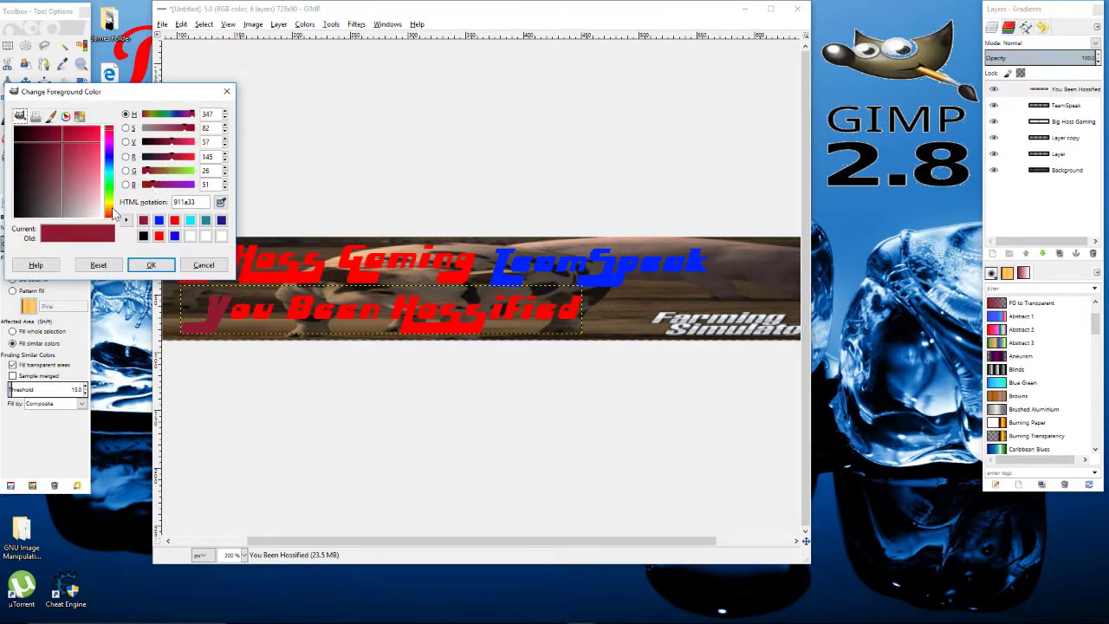
{"action": "left_click_drag", "start_coordinate": [111, 221], "coordinate": [111, 223]}
{"action": "left_click", "coordinate": [56, 141]}
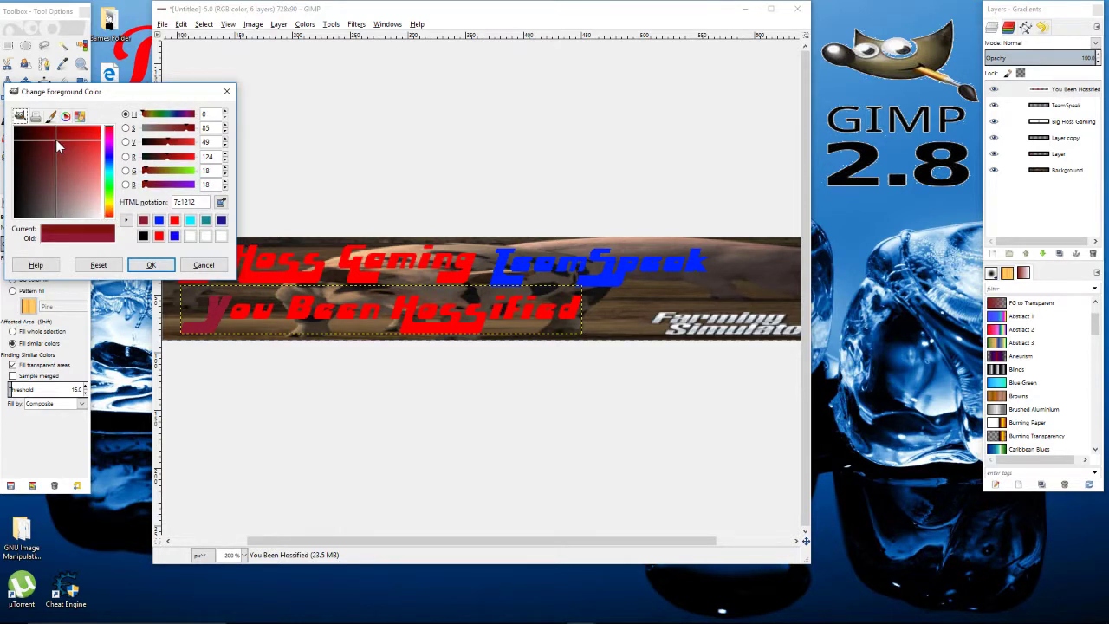
{"action": "left_click", "coordinate": [56, 139]}
{"action": "left_click", "coordinate": [153, 265]}
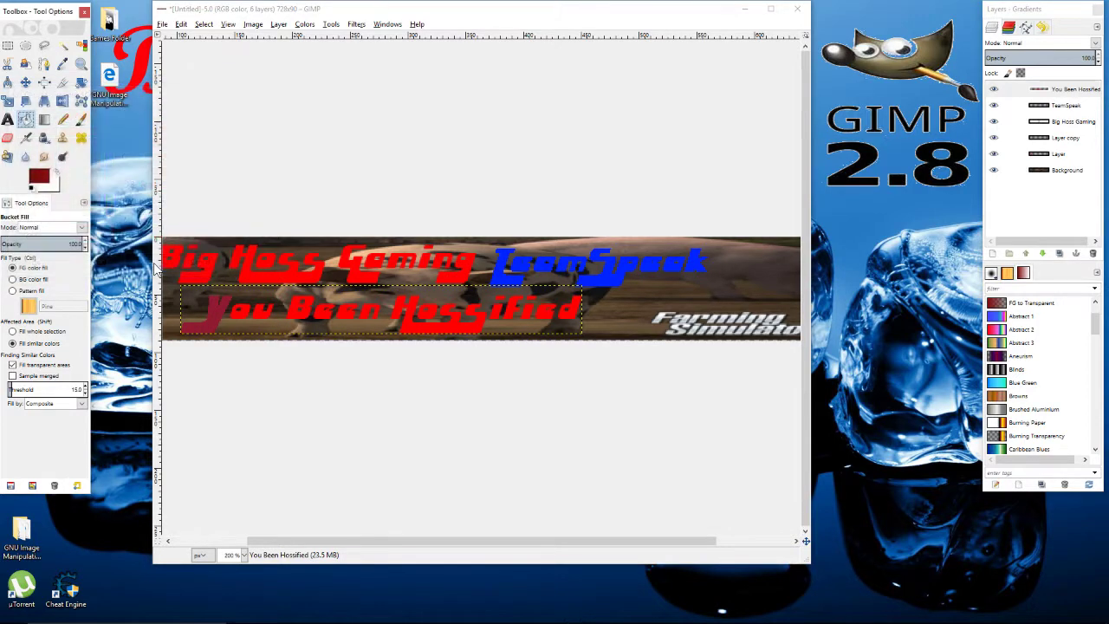
Fill each letter of You Been with the dark red.
{"action": "left_click", "coordinate": [216, 320]}
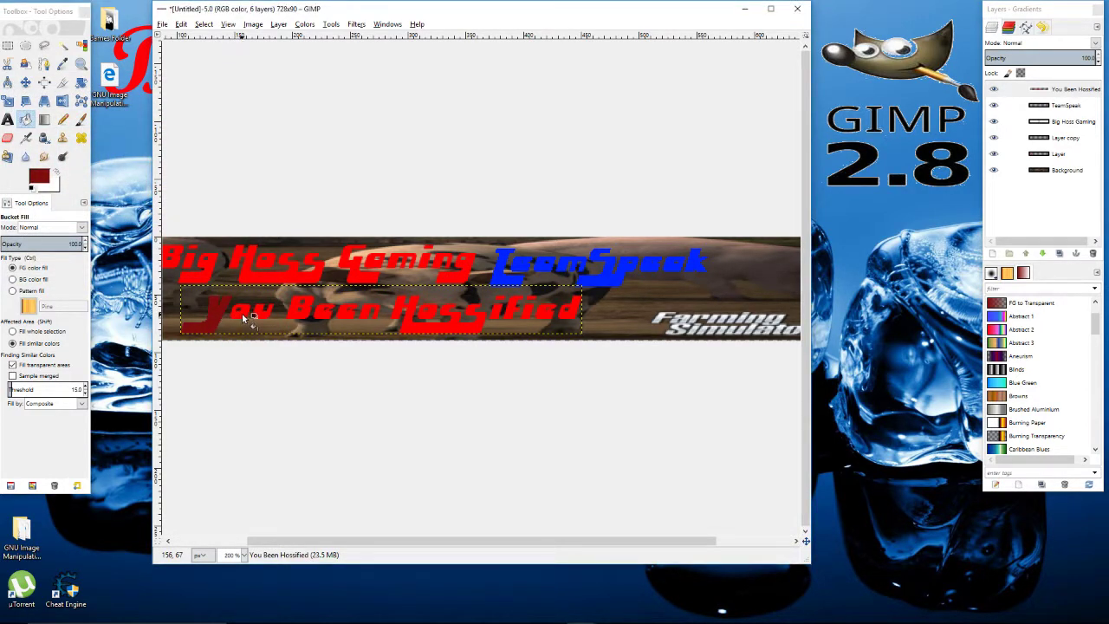
{"action": "left_click", "coordinate": [247, 319]}
{"action": "left_click", "coordinate": [265, 315]}
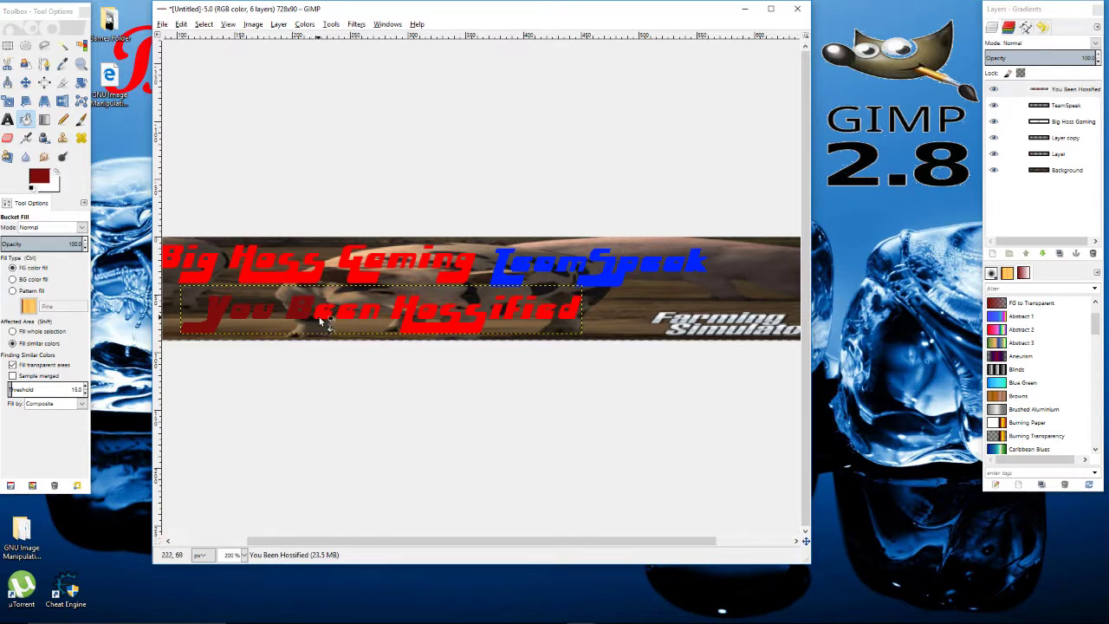
{"action": "left_click", "coordinate": [319, 317]}
{"action": "left_click", "coordinate": [347, 316]}
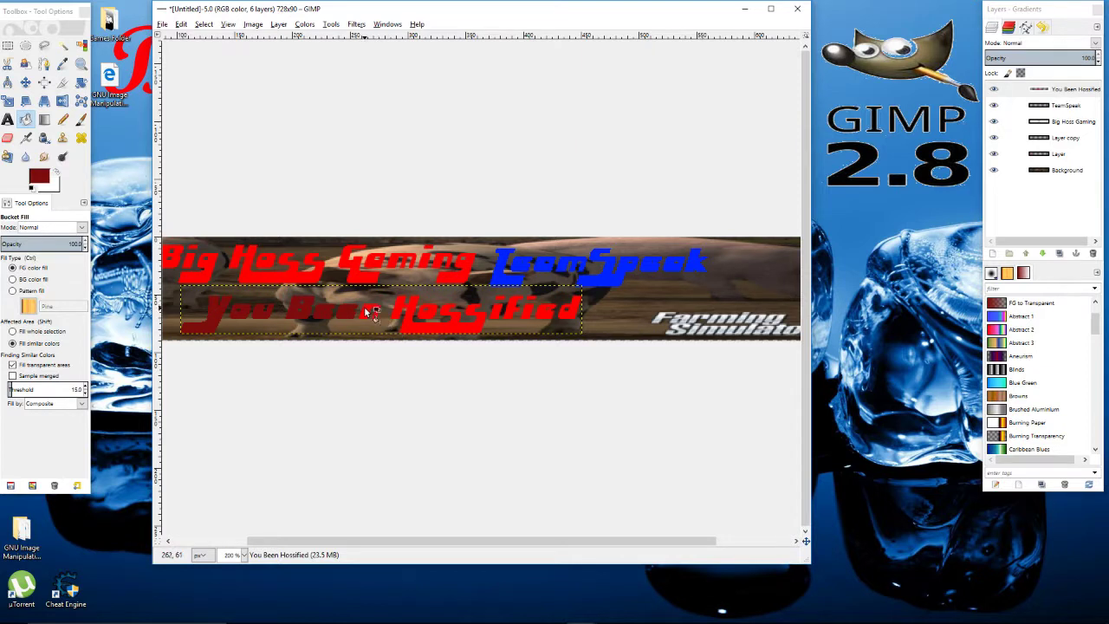
{"action": "left_click", "coordinate": [367, 312]}
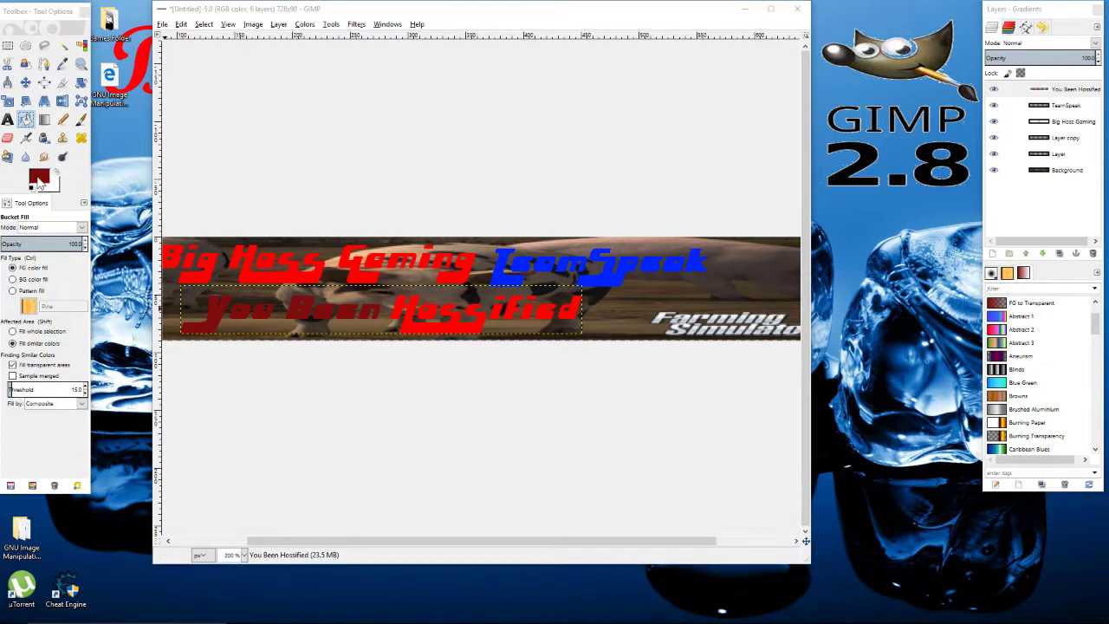
{"action": "left_click", "coordinate": [38, 177]}
Set the foreground to black, fill every Hossified letter, and return the view to 100%.
{"action": "left_click", "coordinate": [158, 236]}
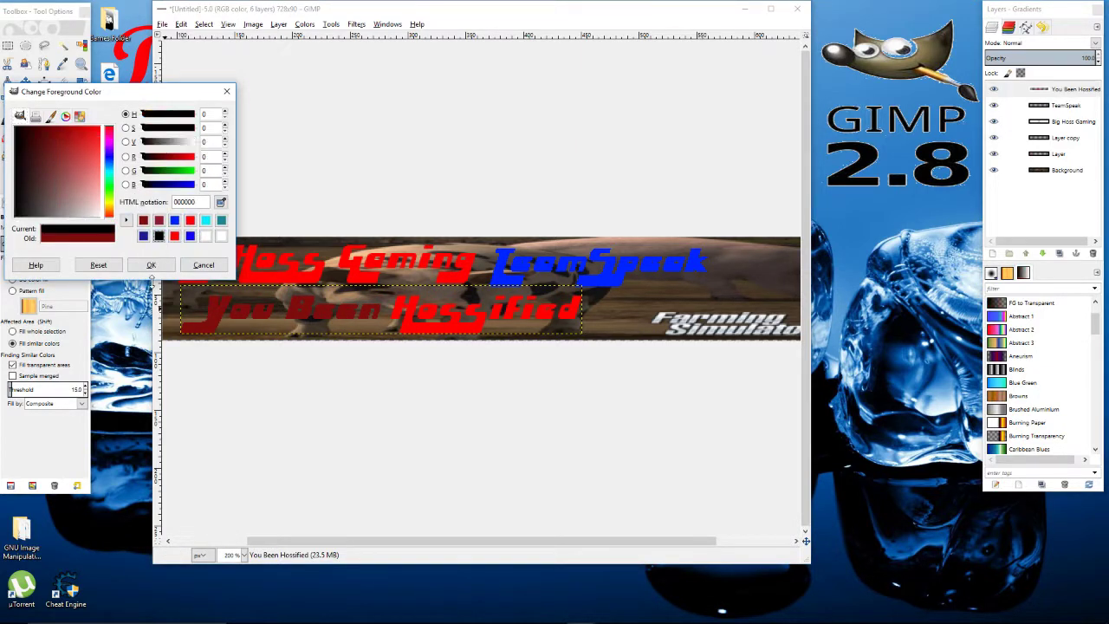
{"action": "left_click", "coordinate": [152, 265]}
{"action": "left_click", "coordinate": [419, 319]}
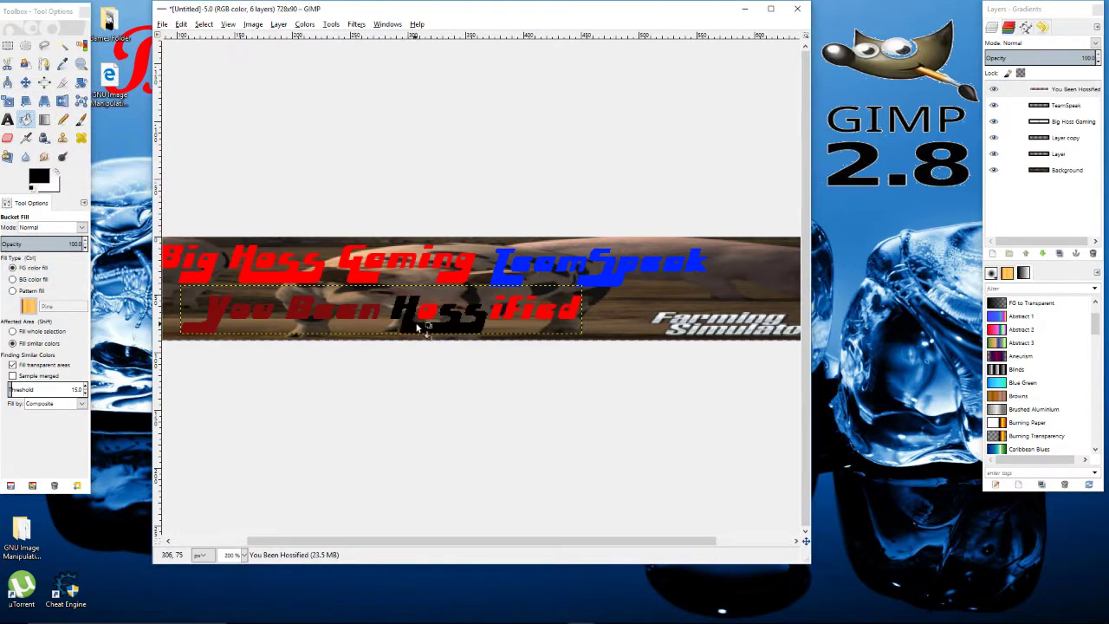
{"action": "left_click", "coordinate": [430, 317]}
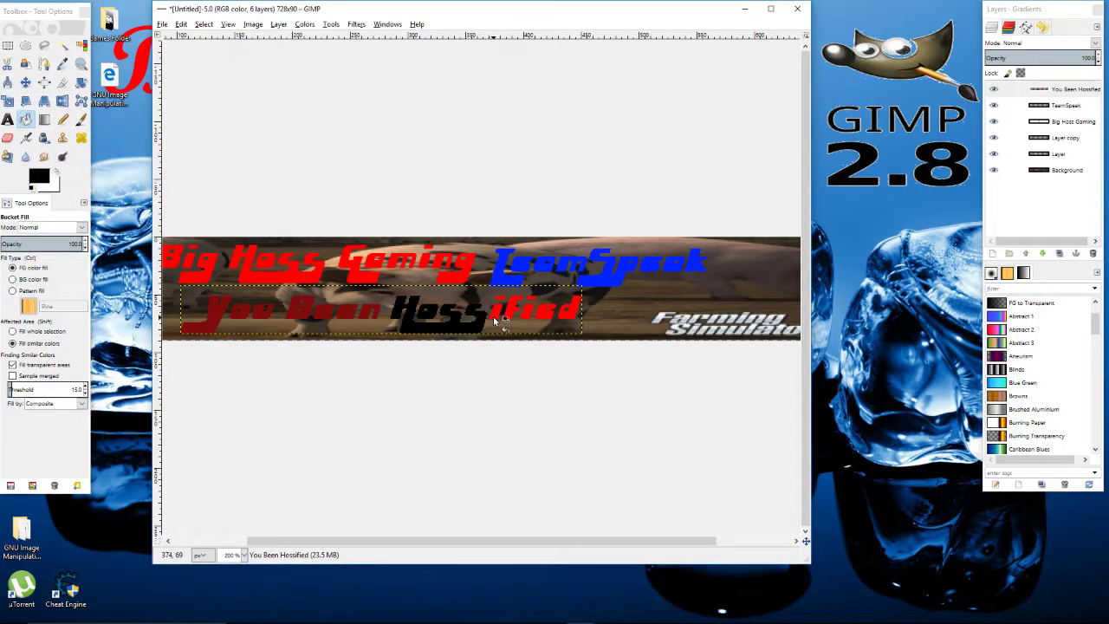
{"action": "left_click", "coordinate": [499, 317]}
{"action": "left_click", "coordinate": [500, 301]}
{"action": "left_click", "coordinate": [510, 310]}
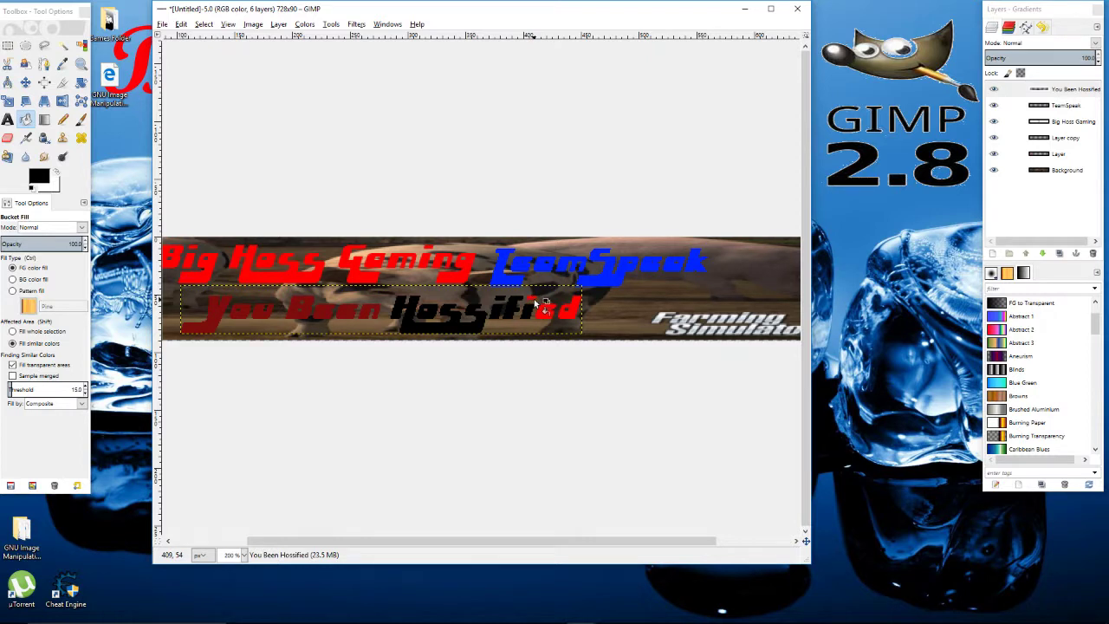
{"action": "left_click", "coordinate": [534, 300]}
{"action": "left_click", "coordinate": [544, 317]}
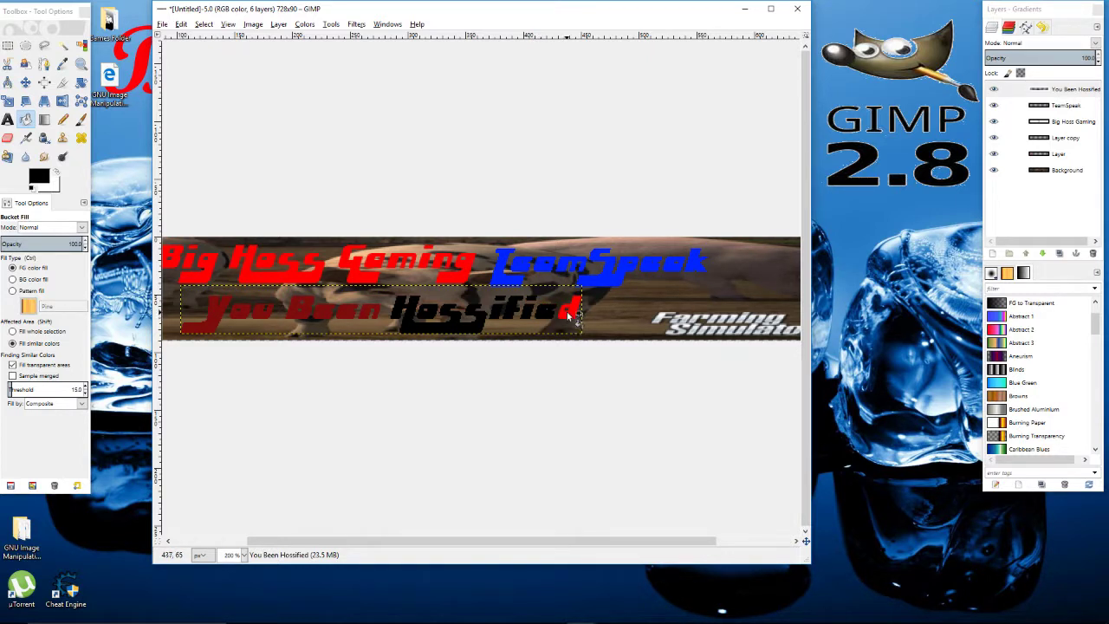
{"action": "left_click", "coordinate": [571, 317]}
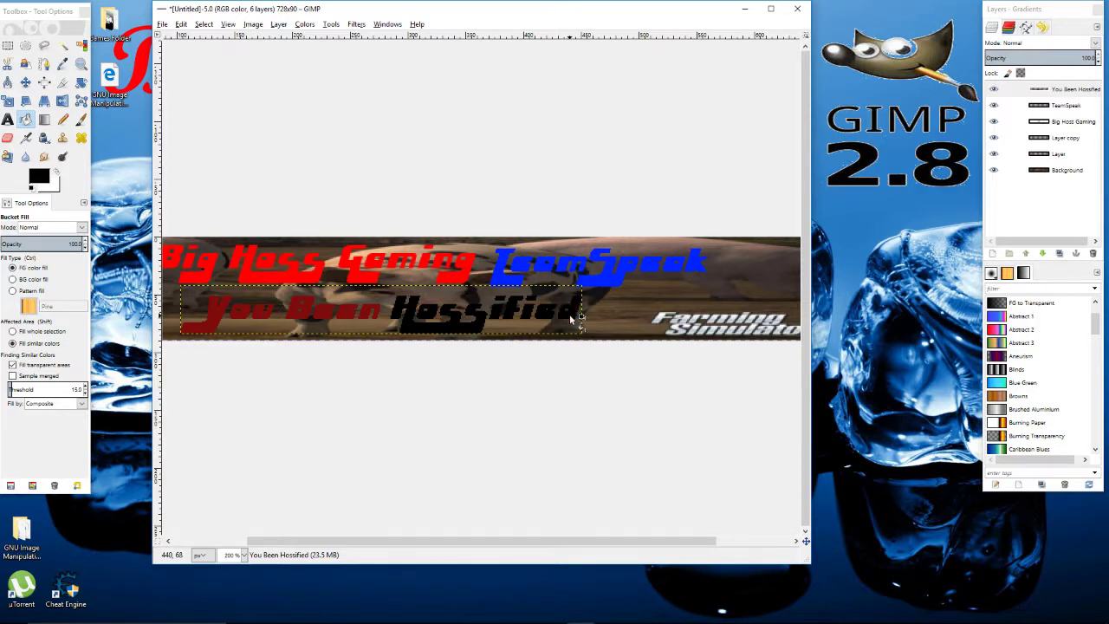
{"action": "left_click", "coordinate": [244, 555]}
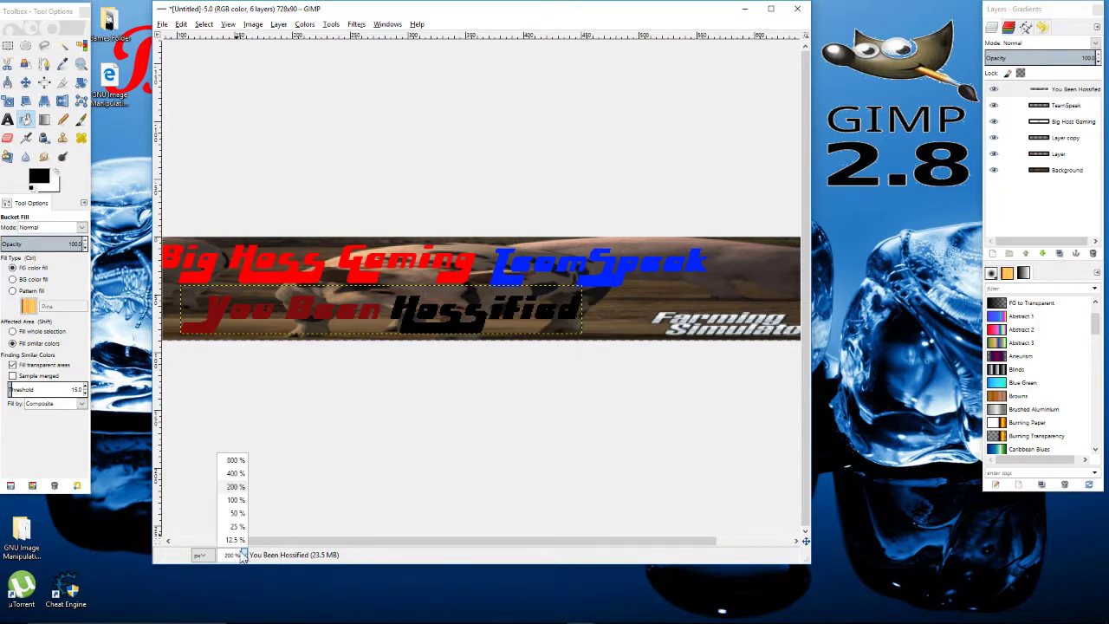
{"action": "left_click", "coordinate": [235, 499]}
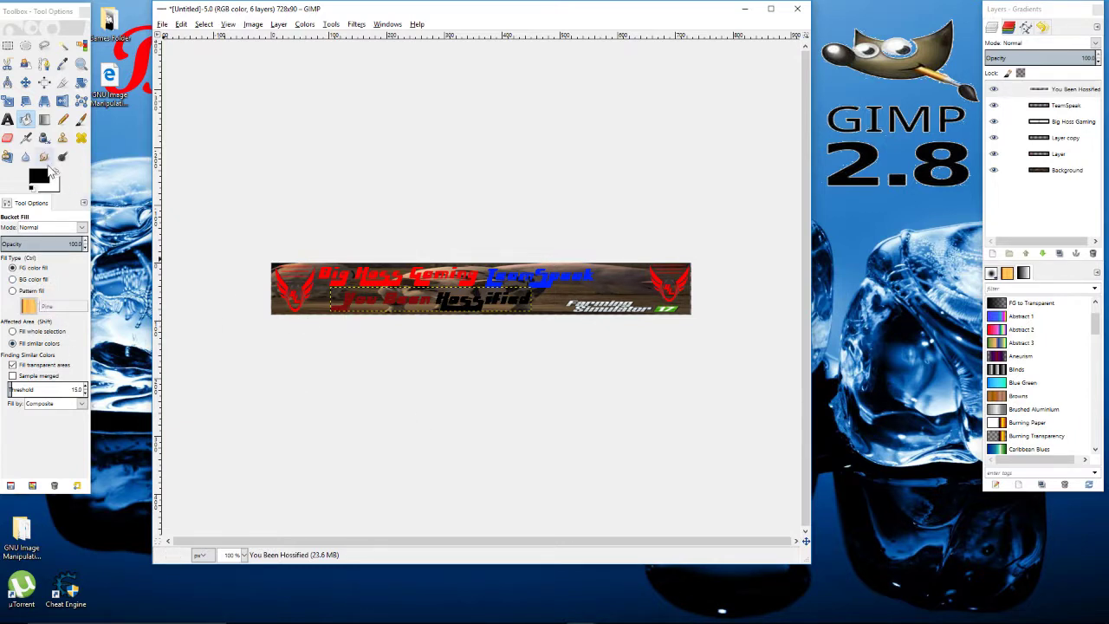
Switch Bucket Fill to pattern mode, zoom to 200%, and fill You Been with Pine.
{"action": "left_click", "coordinate": [35, 316]}
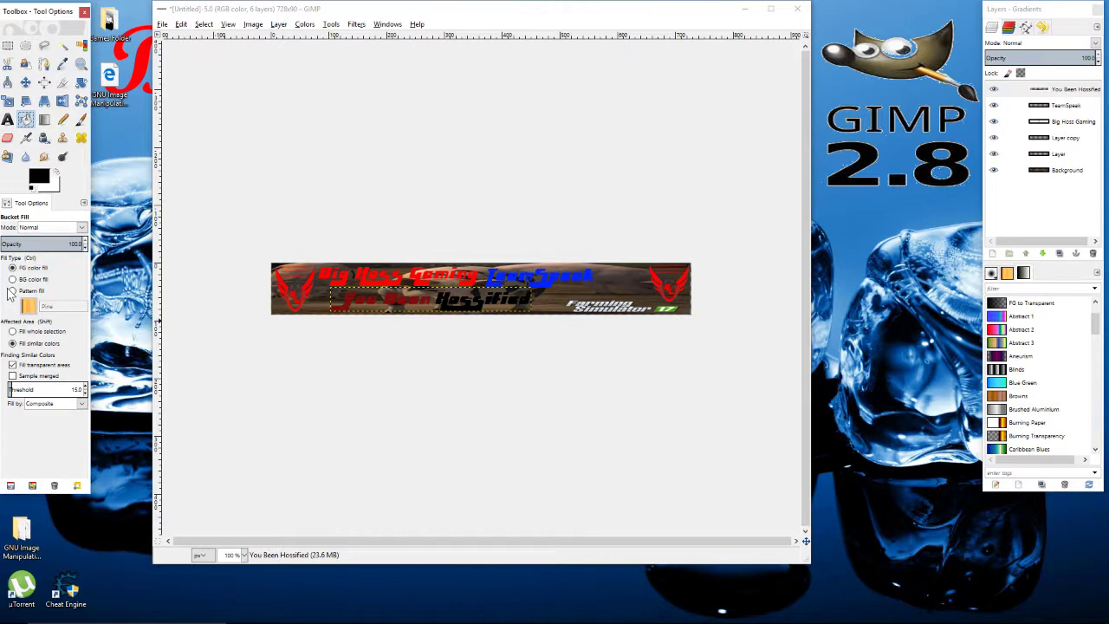
{"action": "left_click", "coordinate": [13, 292]}
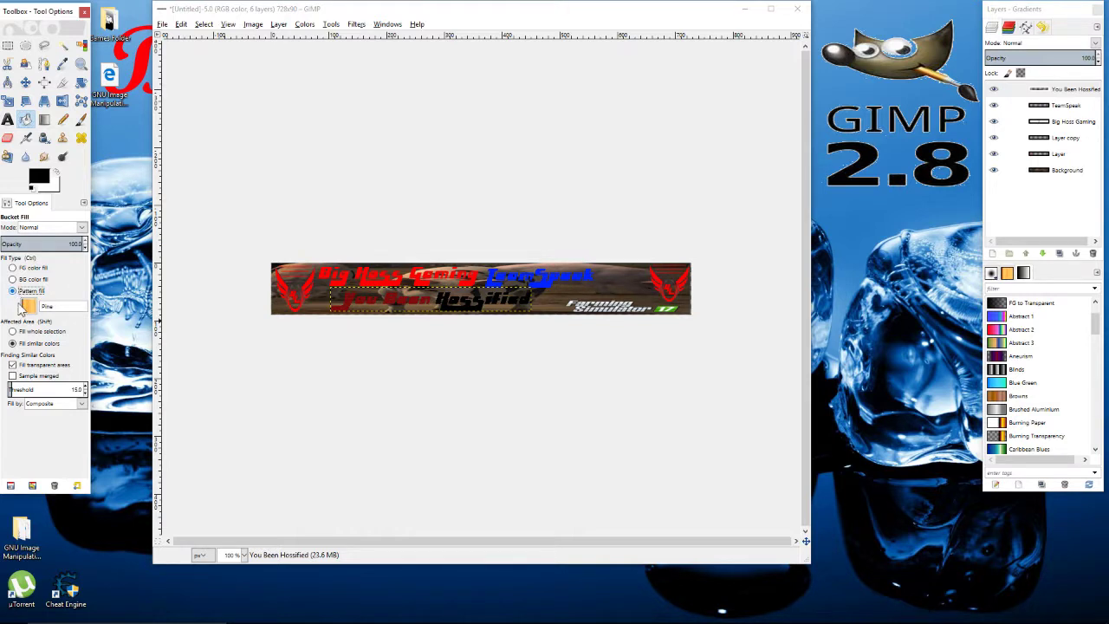
{"action": "left_click", "coordinate": [243, 555]}
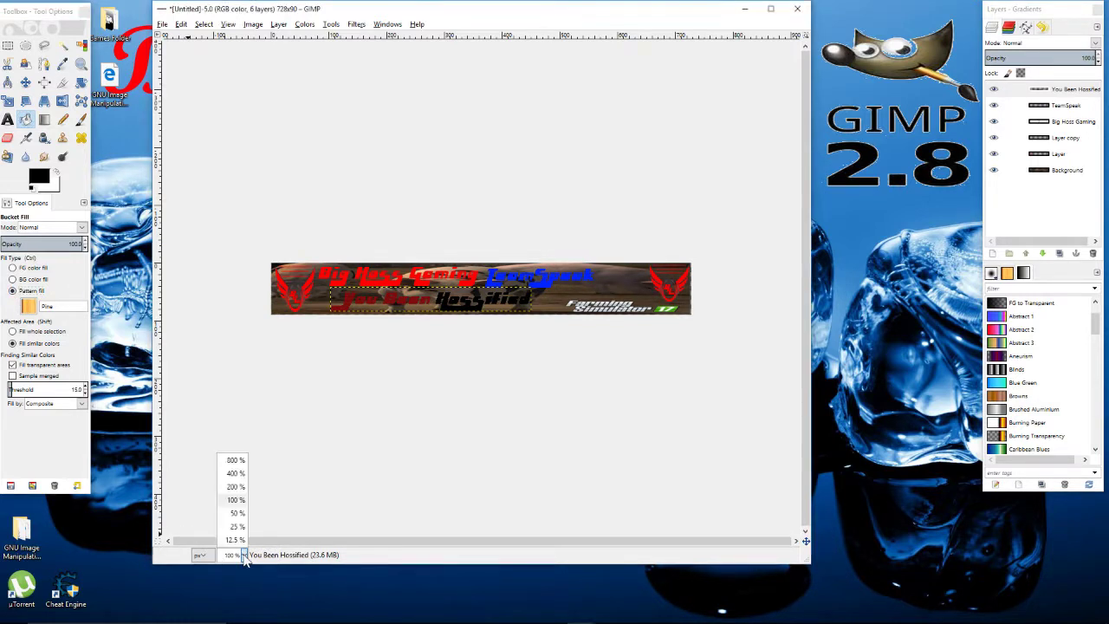
{"action": "left_click", "coordinate": [235, 486]}
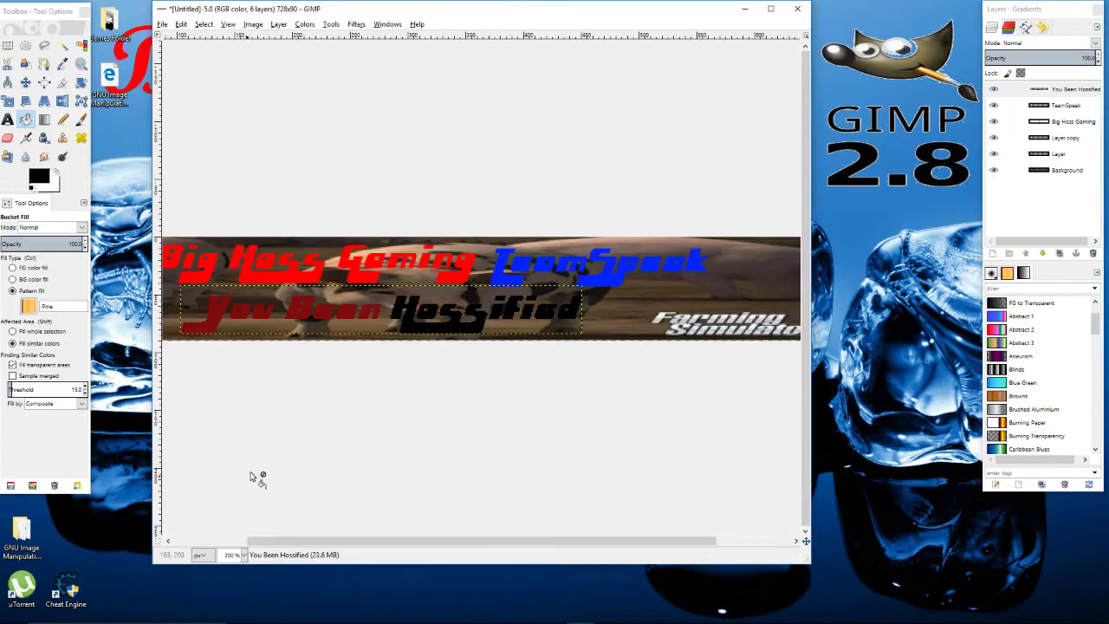
{"action": "left_click", "coordinate": [212, 327]}
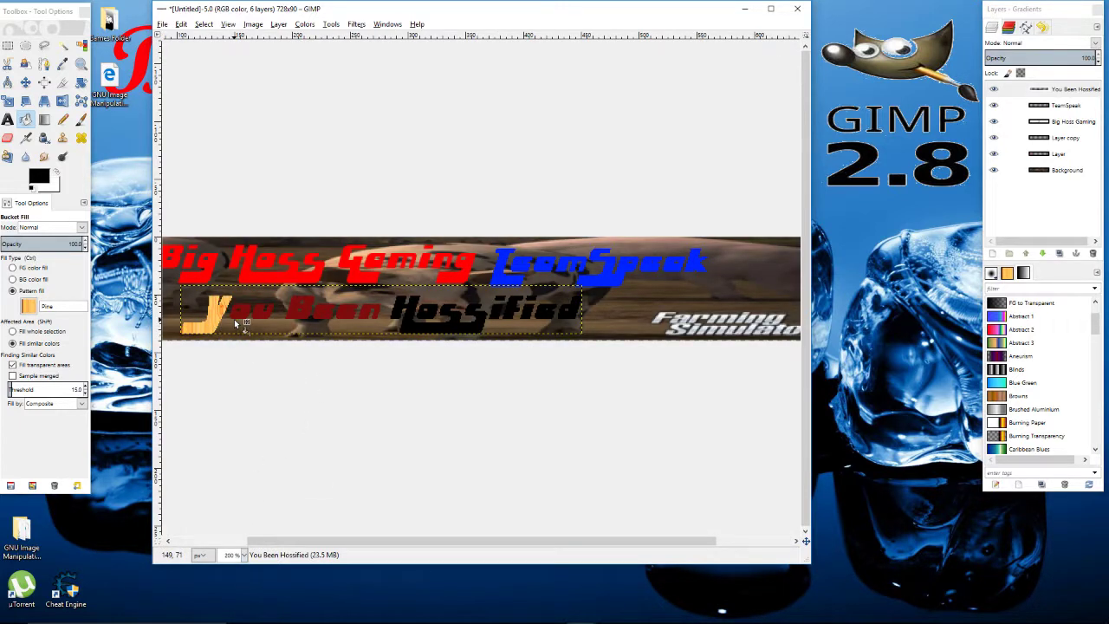
{"action": "left_click", "coordinate": [253, 322]}
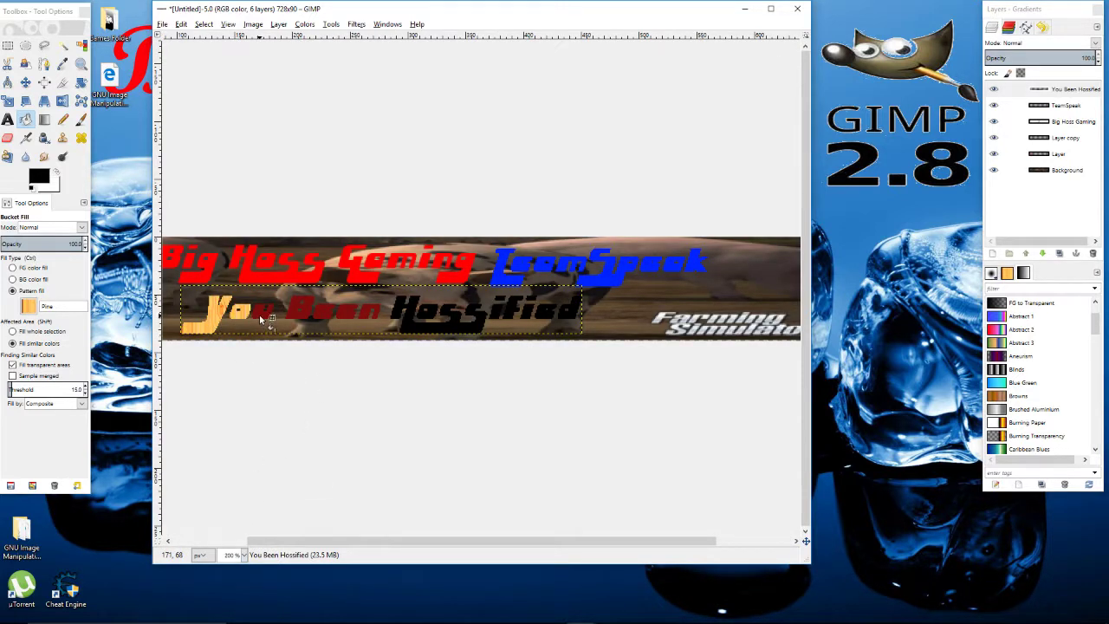
{"action": "left_click", "coordinate": [269, 317]}
{"action": "left_click", "coordinate": [300, 321]}
{"action": "left_click", "coordinate": [320, 319]}
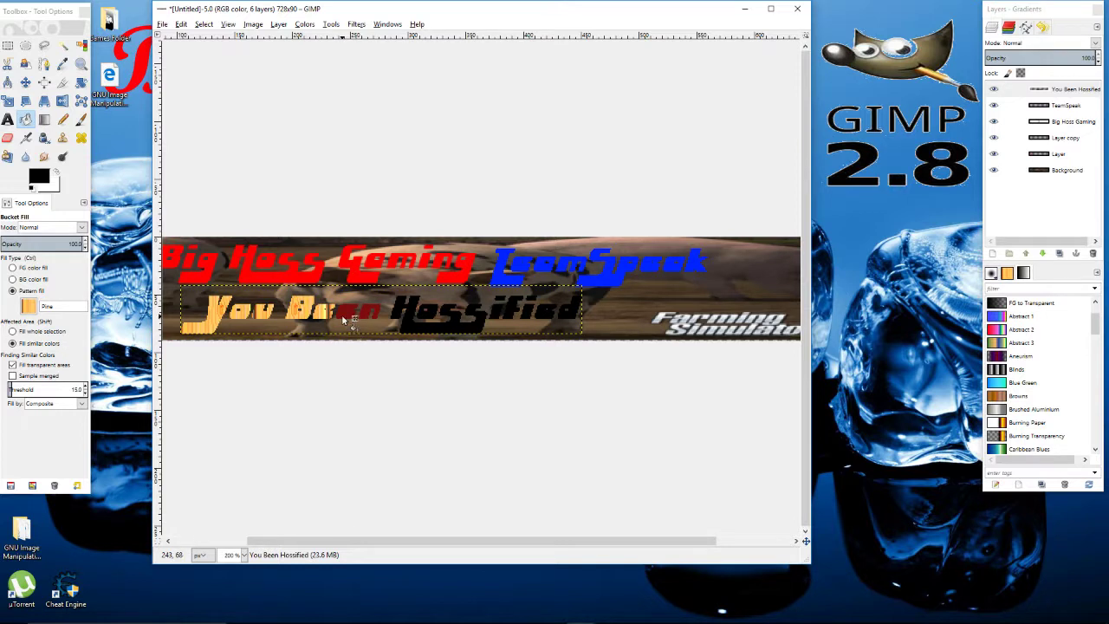
{"action": "left_click", "coordinate": [343, 319]}
{"action": "left_click", "coordinate": [361, 316]}
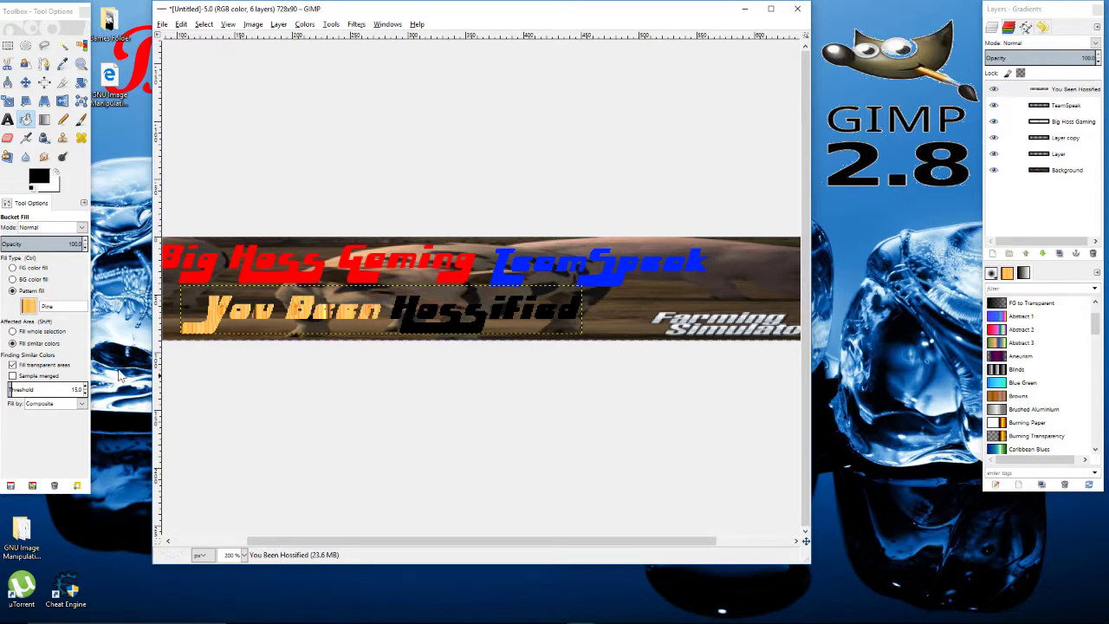
Fill the Hossified letters with the Electric Blue pattern, then view at 100%.
{"action": "left_click", "coordinate": [32, 306]}
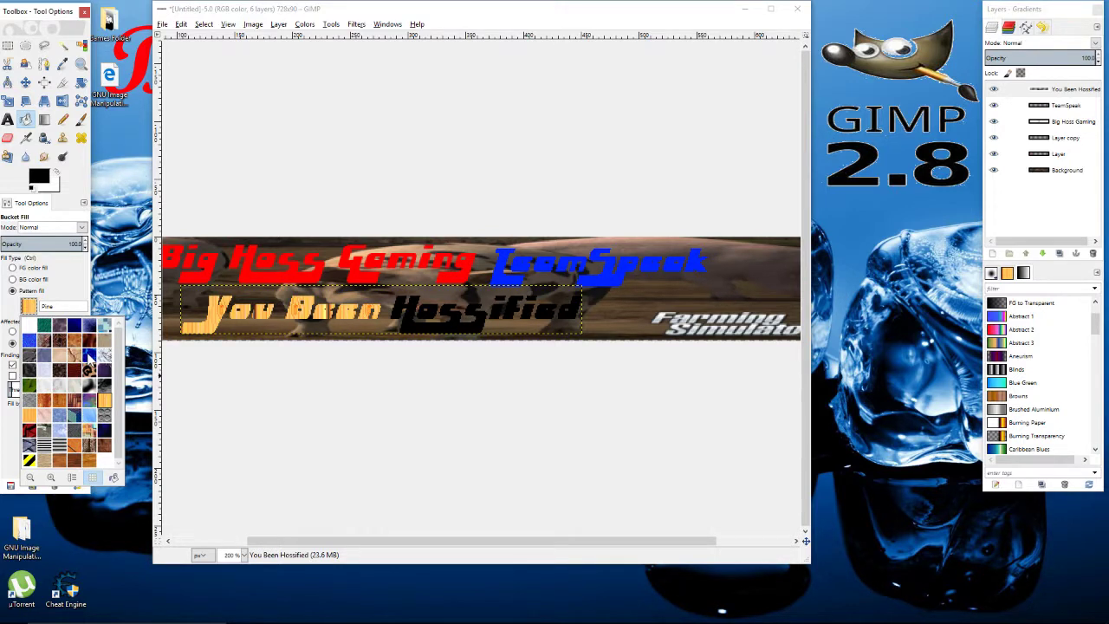
{"action": "left_click", "coordinate": [88, 356]}
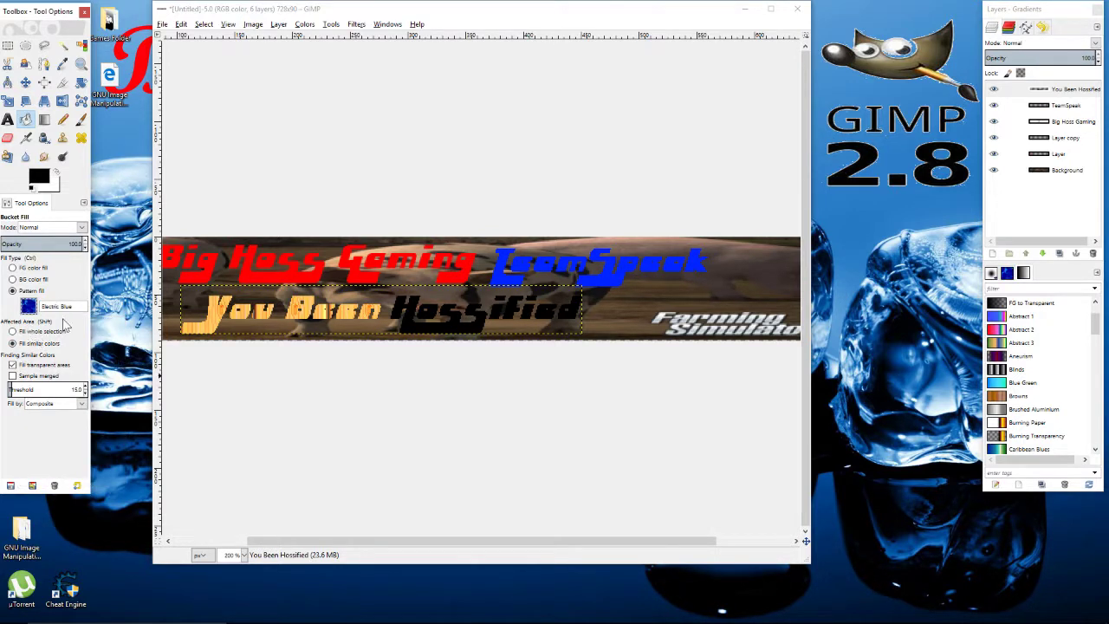
{"action": "left_click", "coordinate": [412, 329]}
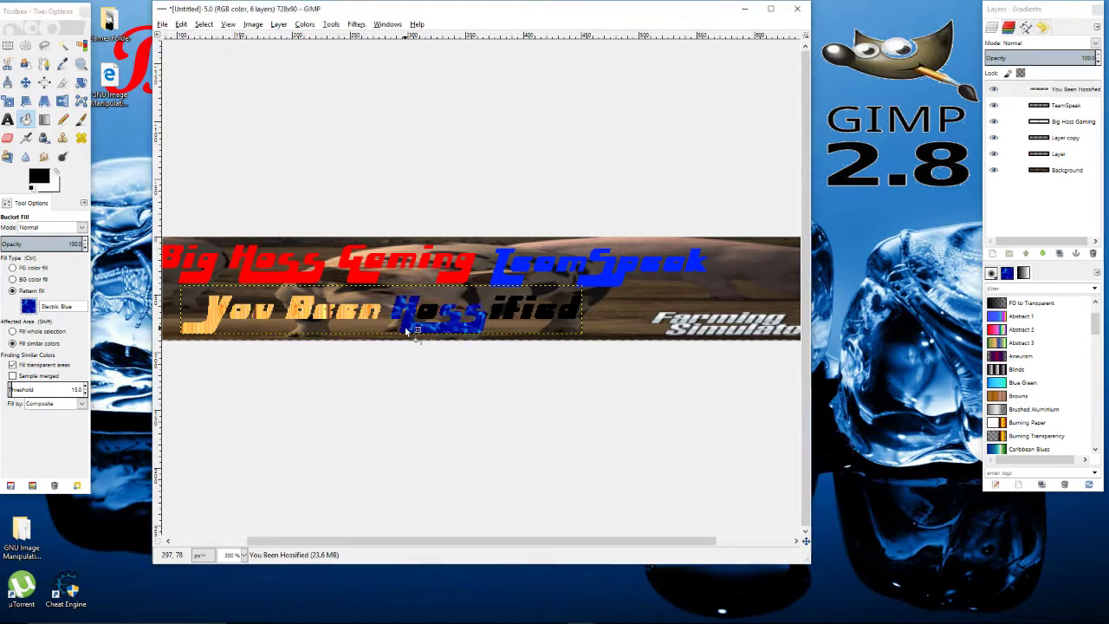
{"action": "left_click", "coordinate": [430, 315]}
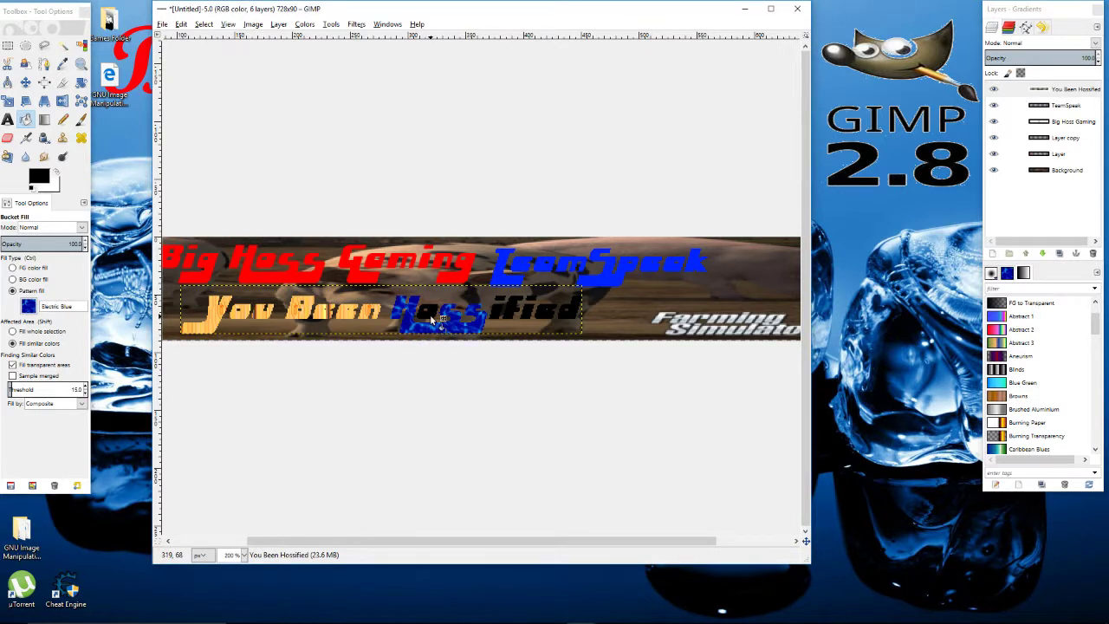
{"action": "left_click", "coordinate": [500, 305]}
{"action": "left_click", "coordinate": [520, 315]}
{"action": "left_click", "coordinate": [528, 317]}
{"action": "left_click", "coordinate": [542, 319]}
{"action": "left_click", "coordinate": [570, 313]}
{"action": "left_click", "coordinate": [243, 554]}
{"action": "left_click", "coordinate": [234, 500]}
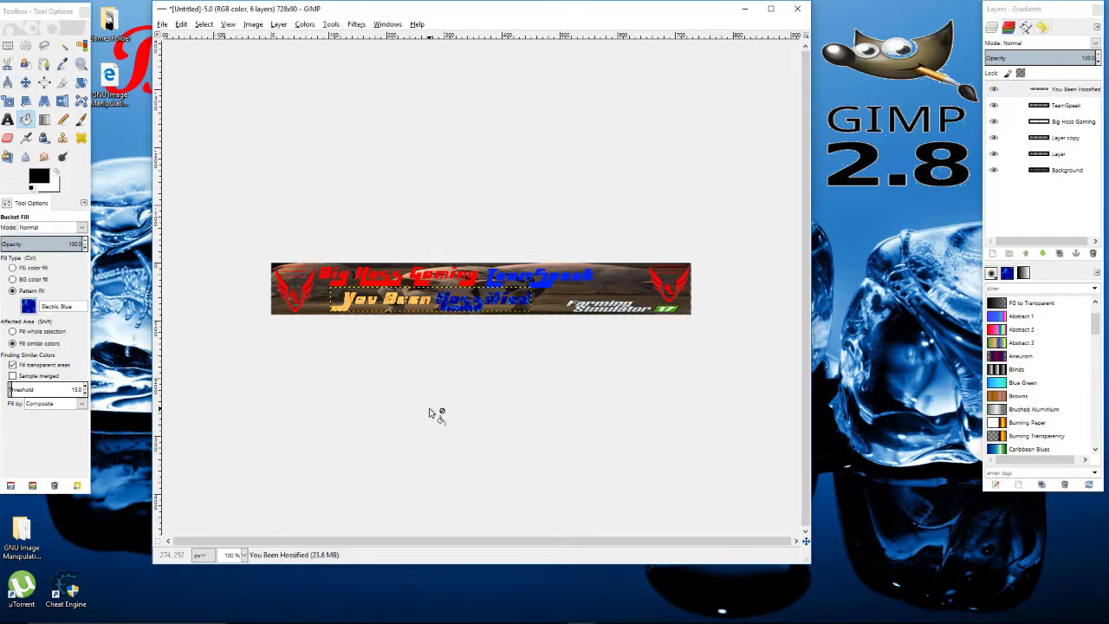
On the TeamSpeak layer at 200% zoom, fill its letters with the Java pattern.
{"action": "left_click", "coordinate": [1055, 106]}
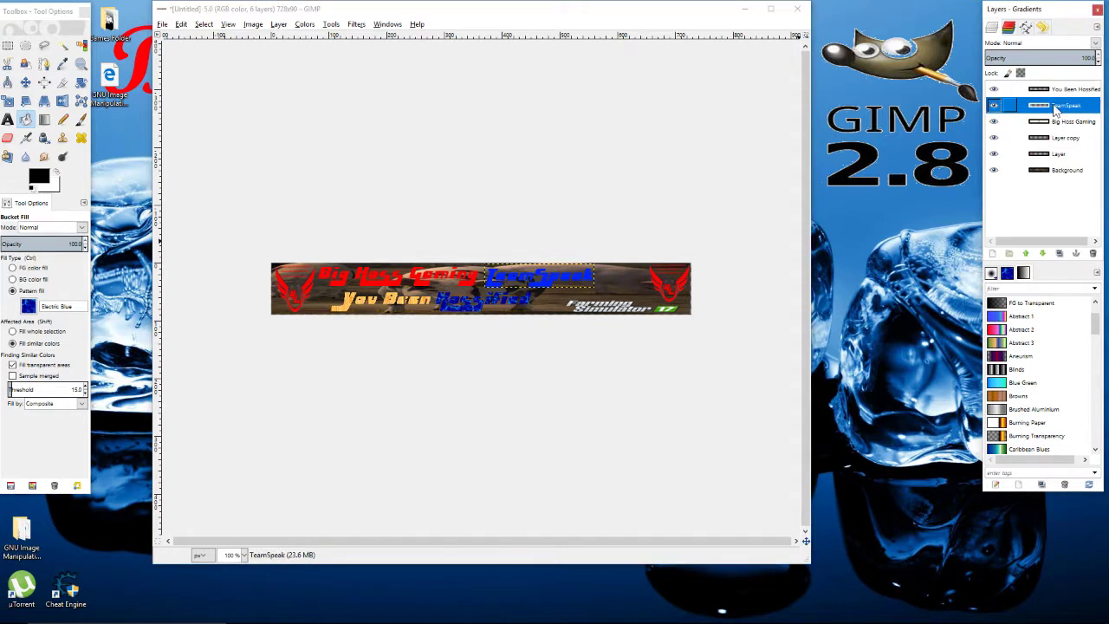
{"action": "left_click", "coordinate": [30, 307]}
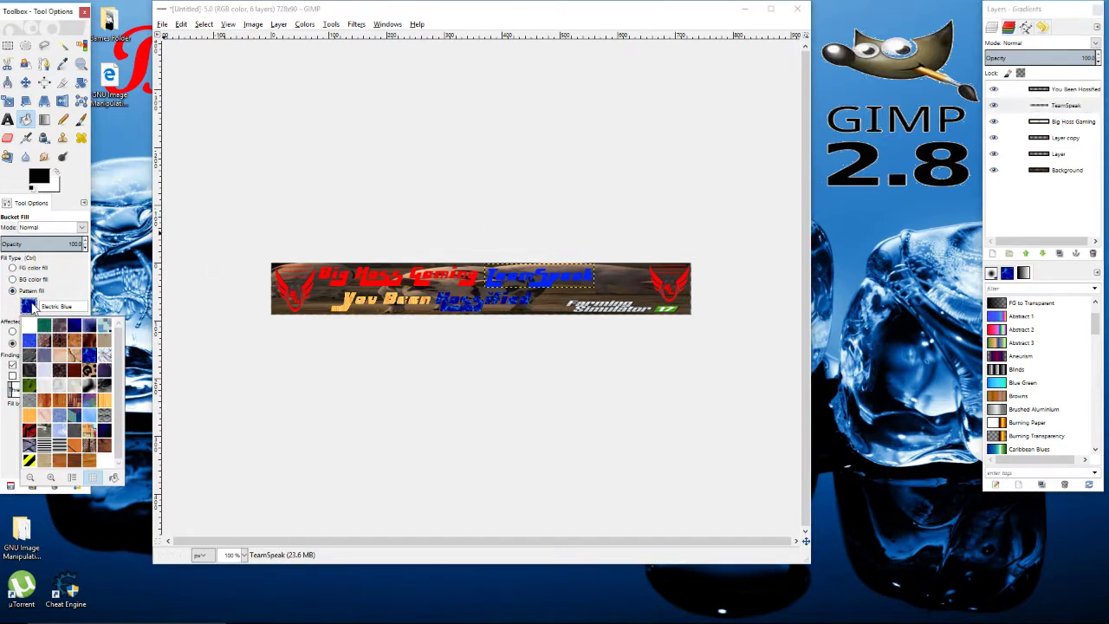
{"action": "left_click", "coordinate": [61, 373]}
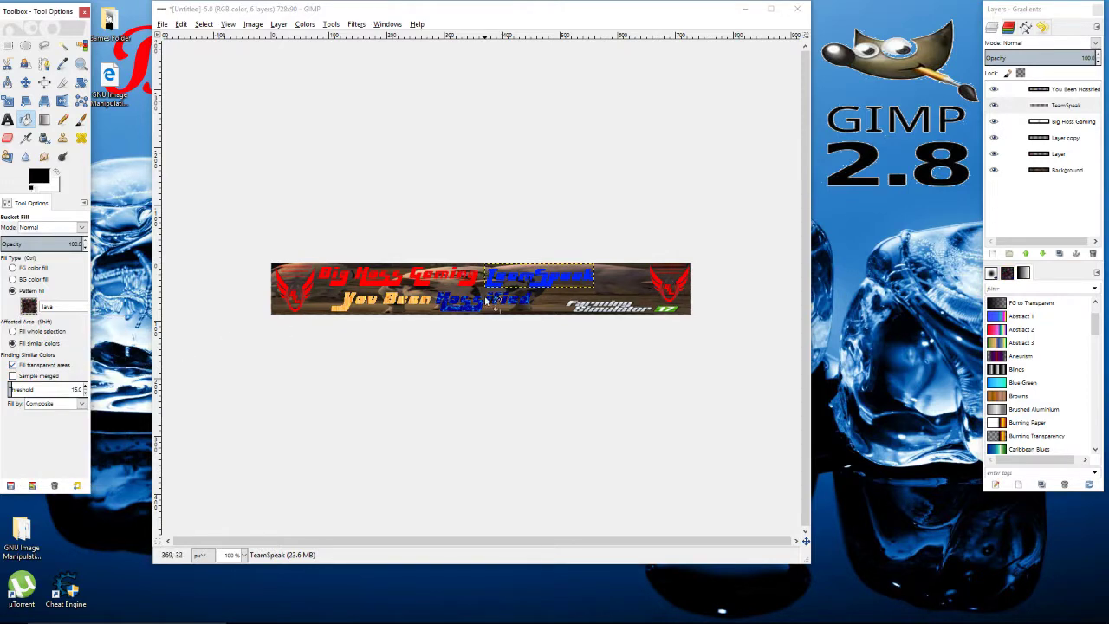
{"action": "left_click", "coordinate": [244, 554]}
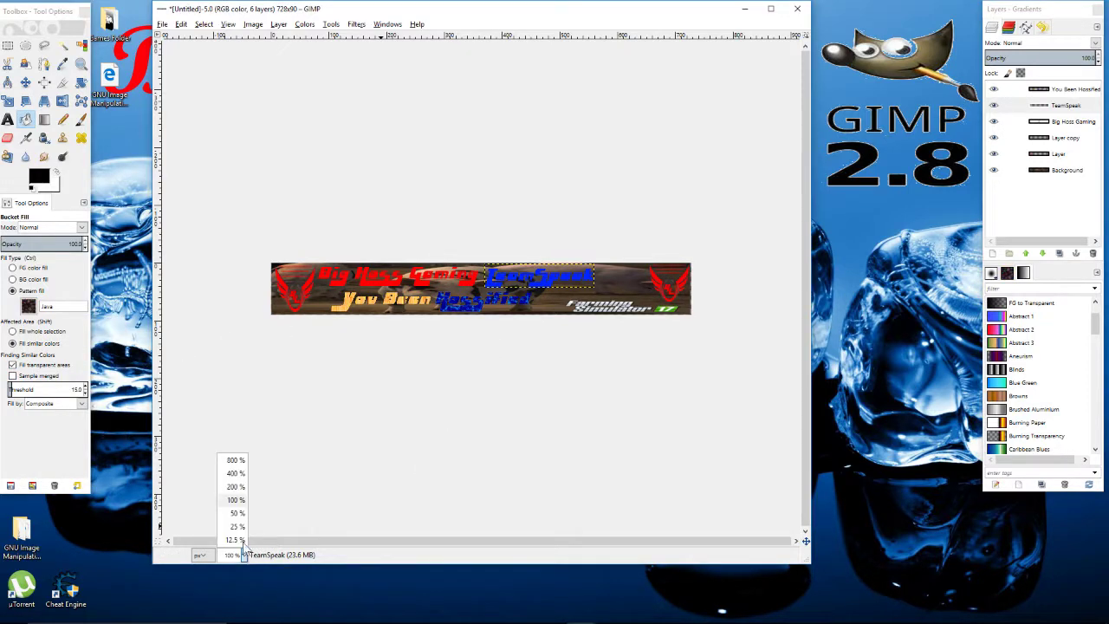
{"action": "left_click", "coordinate": [232, 499]}
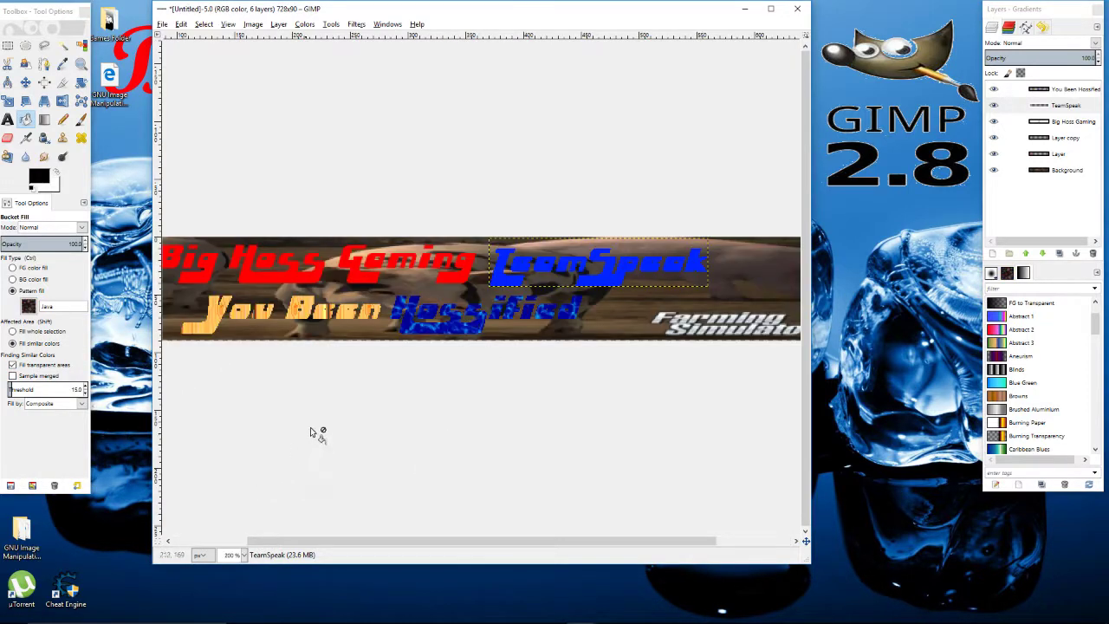
{"action": "left_click", "coordinate": [508, 277]}
{"action": "left_click", "coordinate": [554, 275]}
{"action": "left_click", "coordinate": [572, 274]}
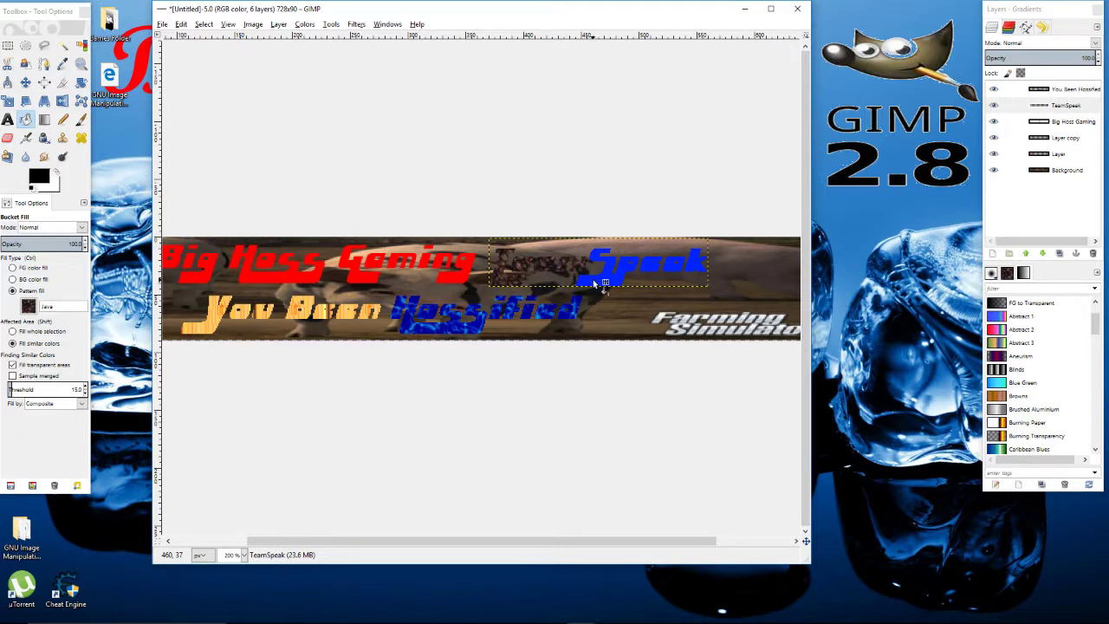
{"action": "left_click", "coordinate": [606, 277]}
{"action": "left_click", "coordinate": [652, 274]}
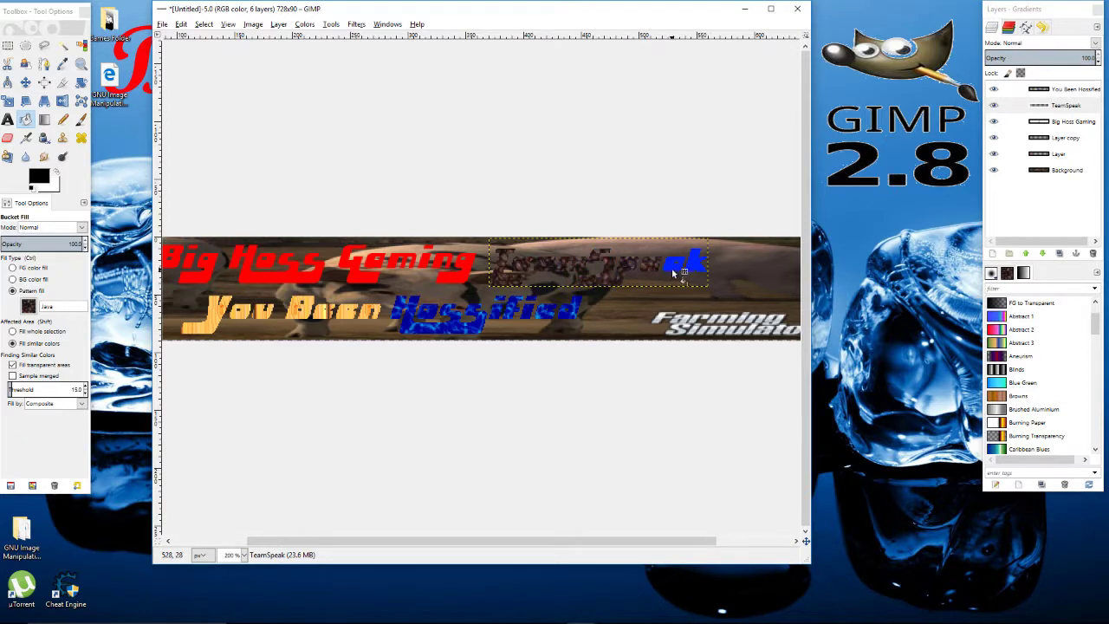
{"action": "left_click", "coordinate": [674, 273]}
{"action": "left_click", "coordinate": [697, 267]}
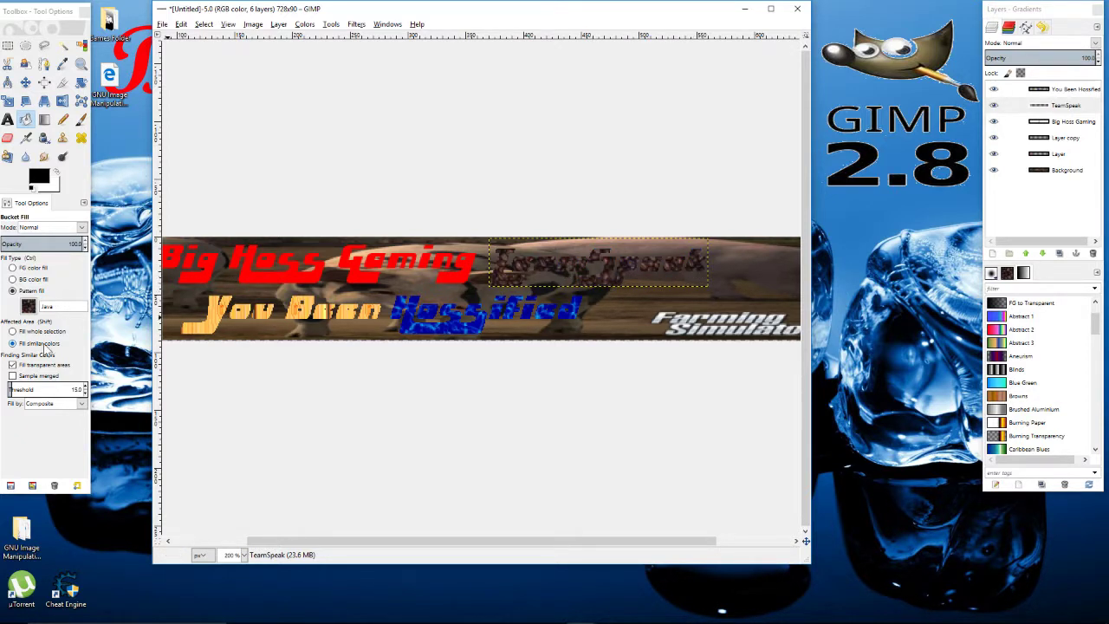
Select the Crack pattern and undo all the Java fills, restoring solid blue TeamSpeak.
{"action": "left_click", "coordinate": [29, 306]}
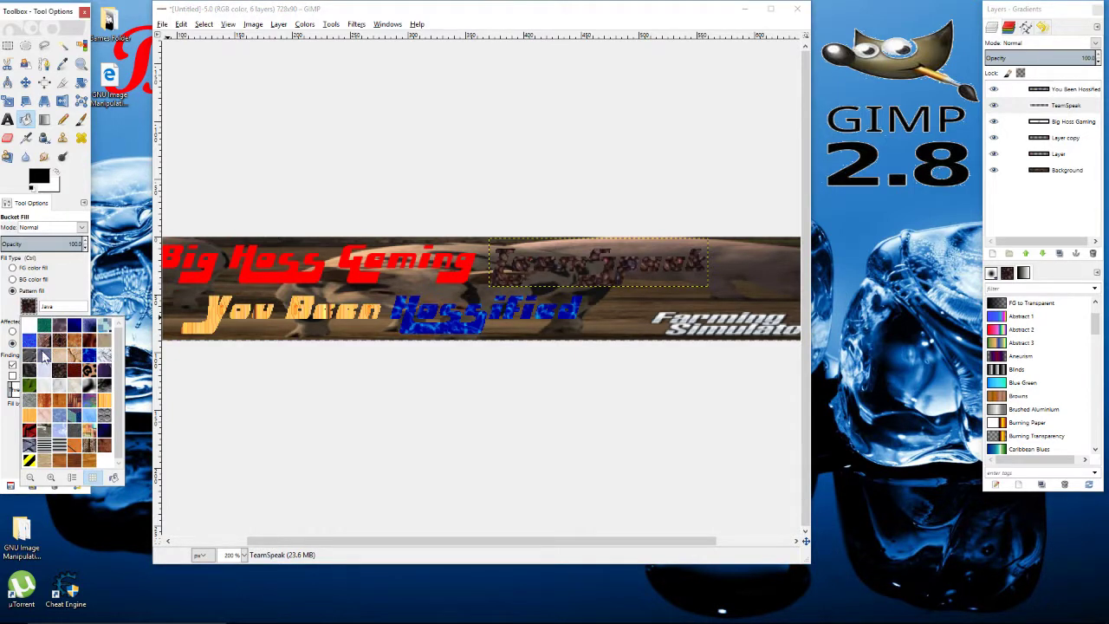
{"action": "left_click", "coordinate": [40, 356]}
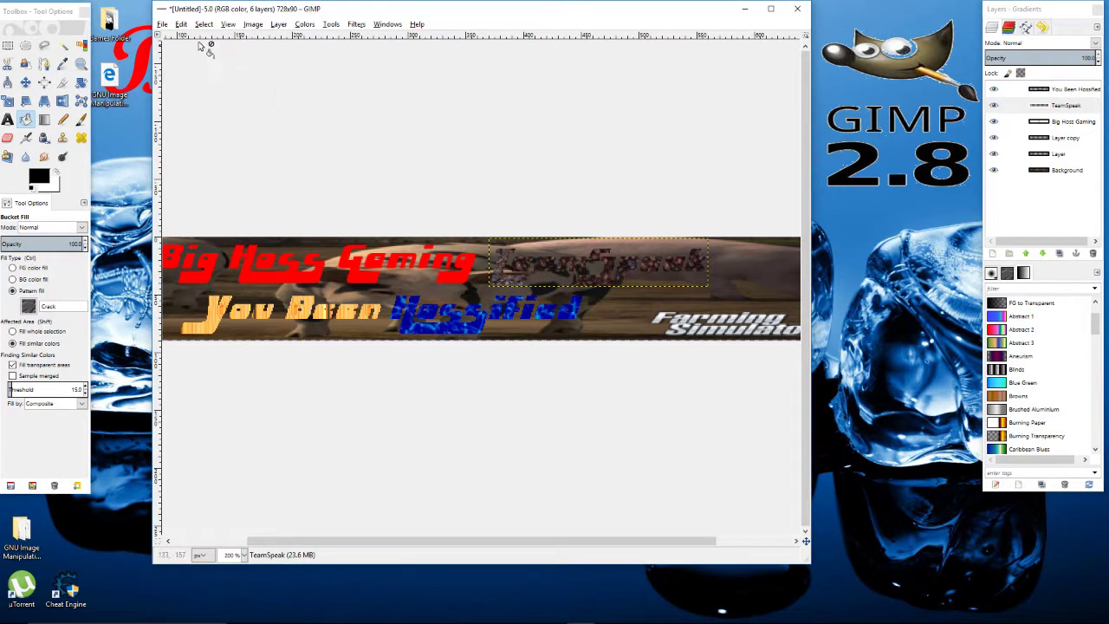
{"action": "left_click", "coordinate": [181, 24]}
{"action": "left_click", "coordinate": [195, 41]}
{"action": "left_click", "coordinate": [181, 24]}
{"action": "left_click", "coordinate": [182, 39]}
{"action": "left_click", "coordinate": [181, 25]}
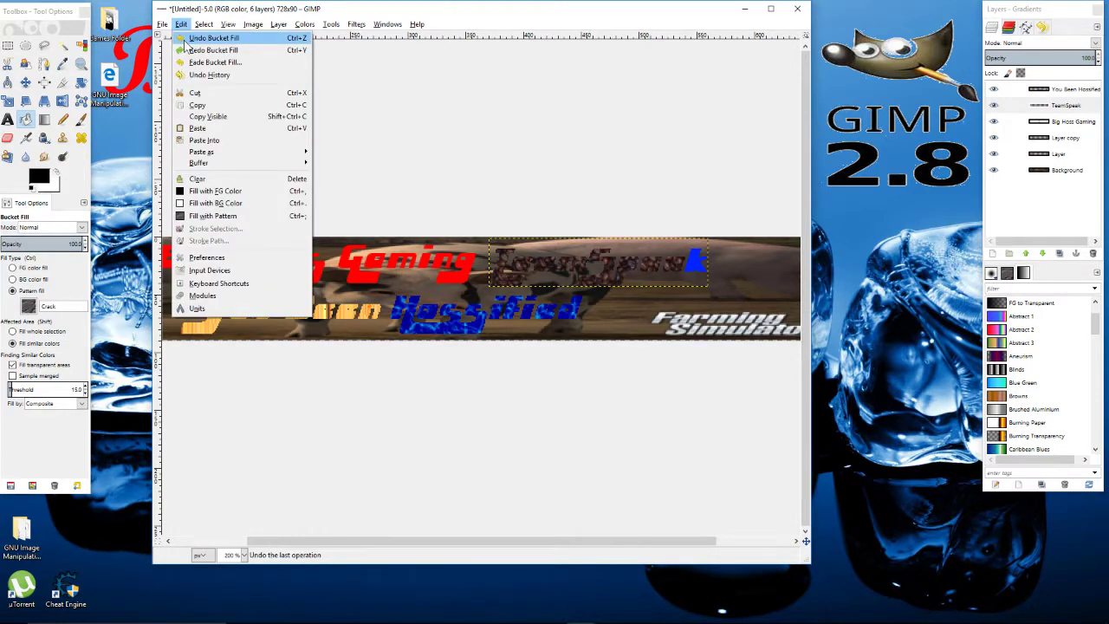
{"action": "left_click", "coordinate": [183, 38]}
{"action": "left_click", "coordinate": [181, 25]}
{"action": "left_click", "coordinate": [182, 38]}
{"action": "left_click", "coordinate": [180, 24]}
{"action": "left_click", "coordinate": [183, 39]}
{"action": "left_click", "coordinate": [180, 25]}
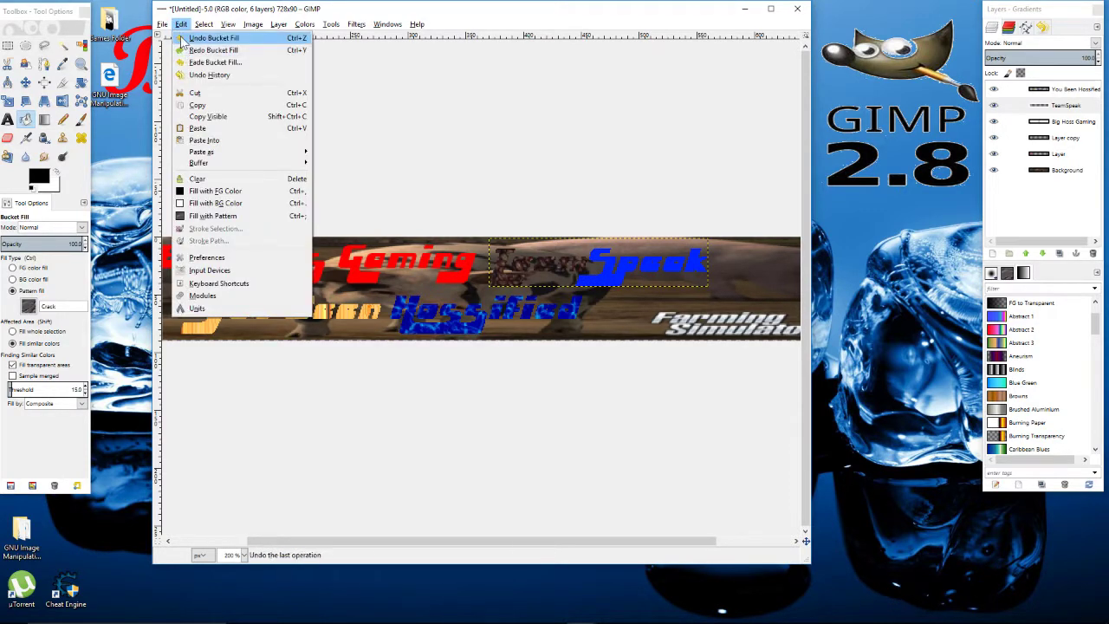
{"action": "left_click", "coordinate": [183, 38]}
{"action": "left_click", "coordinate": [181, 25]}
{"action": "left_click", "coordinate": [183, 39]}
{"action": "left_click", "coordinate": [181, 24]}
{"action": "left_click", "coordinate": [183, 38]}
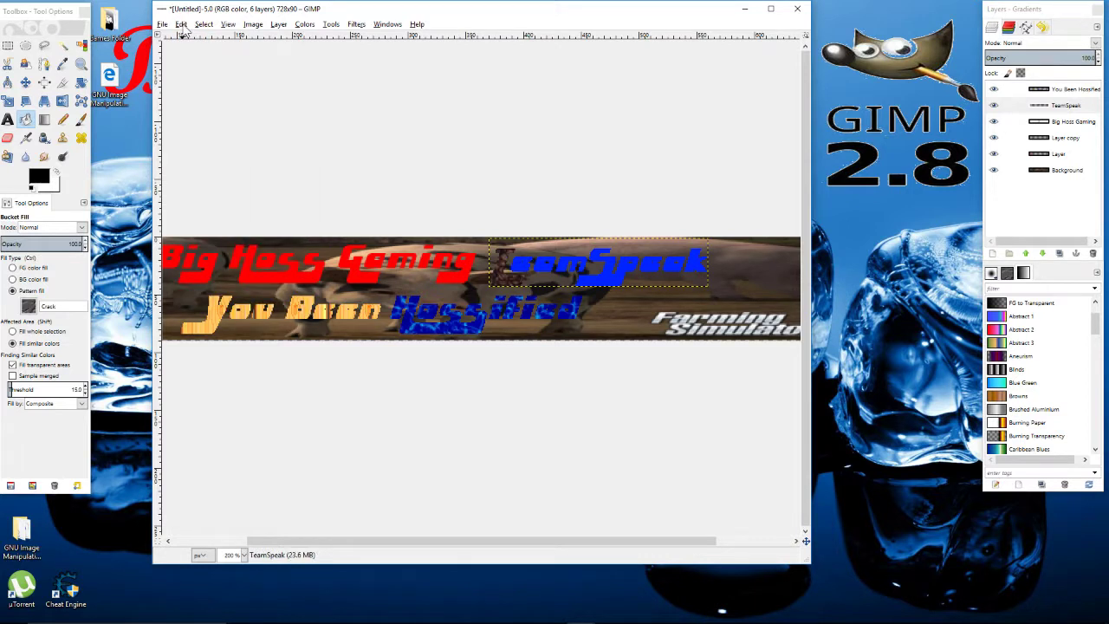
{"action": "left_click", "coordinate": [181, 25]}
{"action": "left_click", "coordinate": [183, 38]}
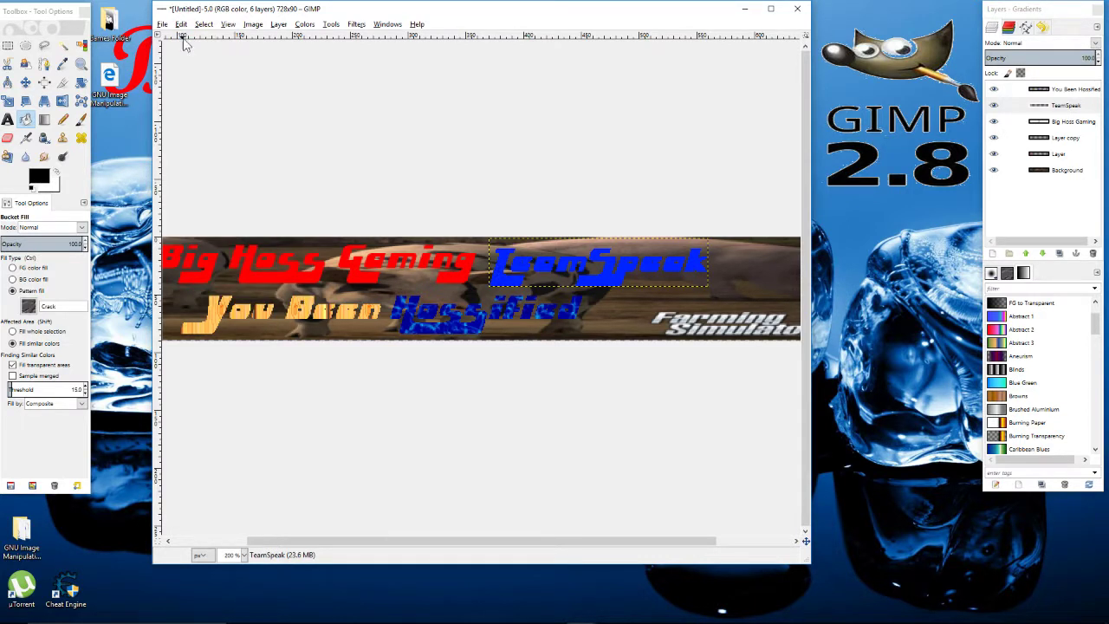
Fill the T, e, a, m, S and p of TeamSpeak with the Crack pattern.
{"action": "left_click", "coordinate": [501, 284]}
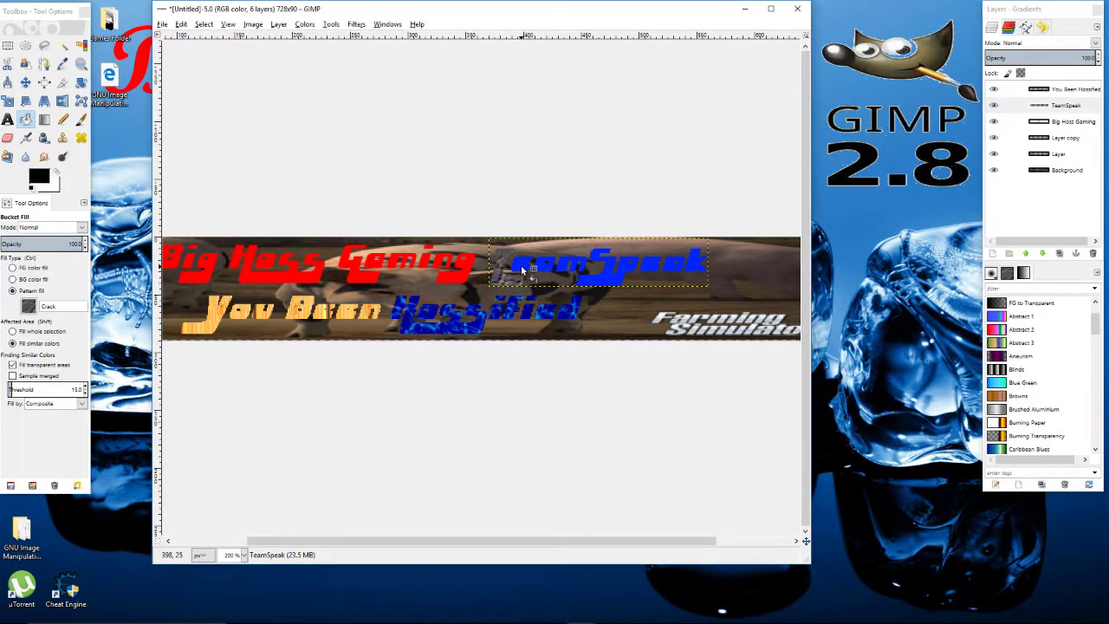
{"action": "left_click", "coordinate": [522, 271]}
{"action": "left_click", "coordinate": [557, 268]}
{"action": "left_click", "coordinate": [589, 273]}
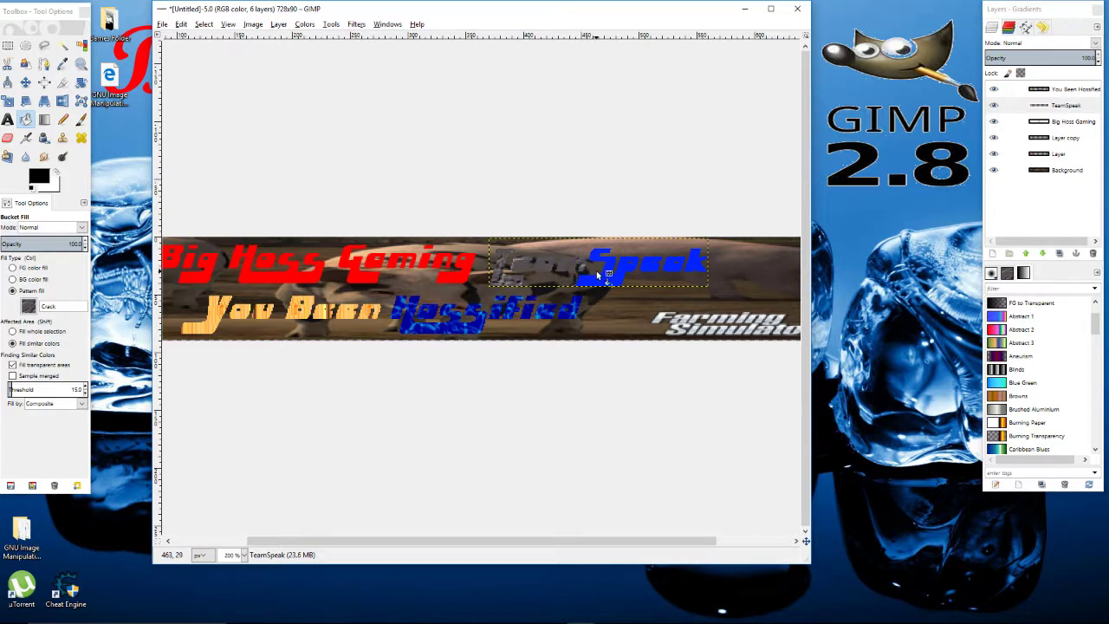
{"action": "left_click", "coordinate": [598, 275]}
{"action": "left_click", "coordinate": [624, 269]}
Undo every Crack fill so TeamSpeak is solid blue again.
{"action": "left_click", "coordinate": [180, 23]}
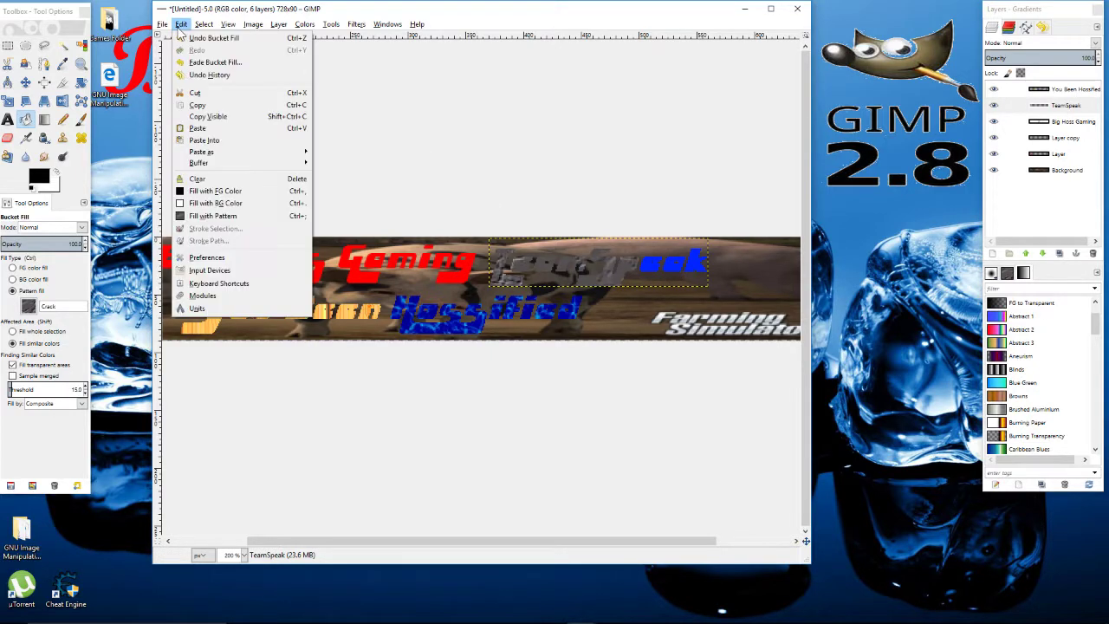
{"action": "left_click", "coordinate": [182, 39]}
{"action": "left_click", "coordinate": [180, 23]}
{"action": "left_click", "coordinate": [181, 38]}
{"action": "left_click", "coordinate": [180, 23]}
{"action": "left_click", "coordinate": [182, 38]}
{"action": "left_click", "coordinate": [180, 23]}
{"action": "left_click", "coordinate": [182, 38]}
{"action": "left_click", "coordinate": [180, 24]}
{"action": "left_click", "coordinate": [178, 40]}
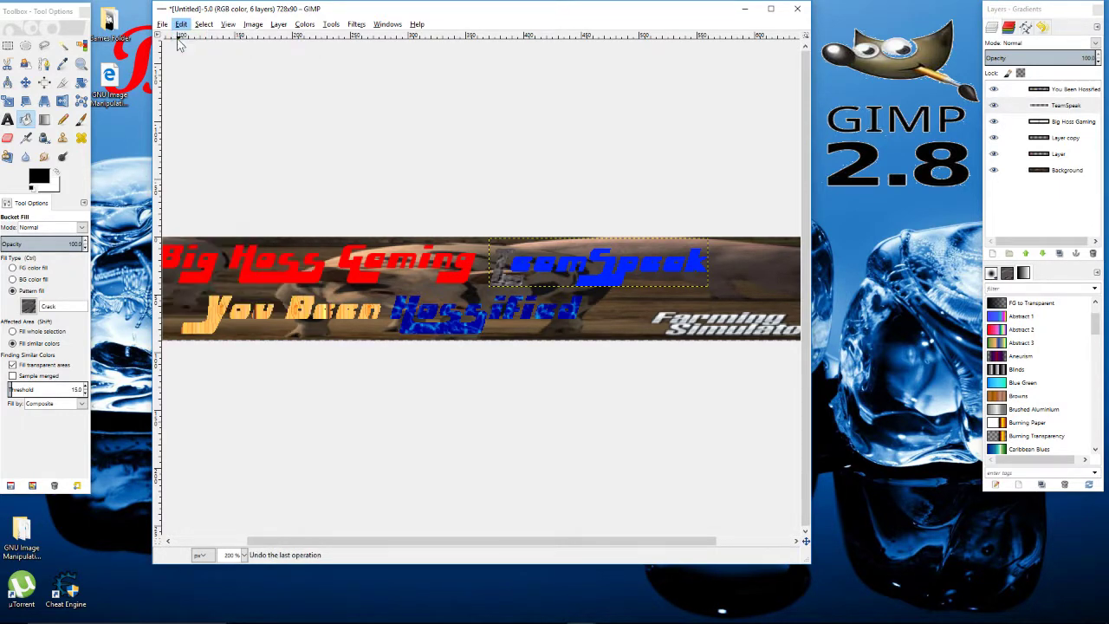
Bucket-fill every TeamSpeak letter with the Qbert pattern and view the banner at 100% zoom.
{"action": "left_click", "coordinate": [28, 306]}
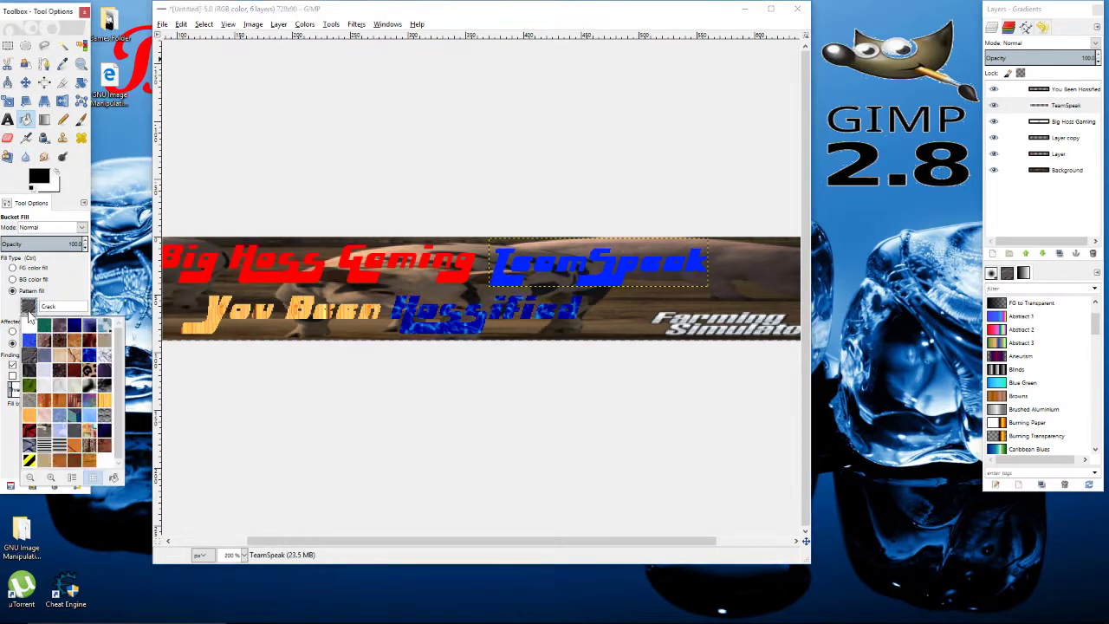
{"action": "left_click", "coordinate": [75, 419]}
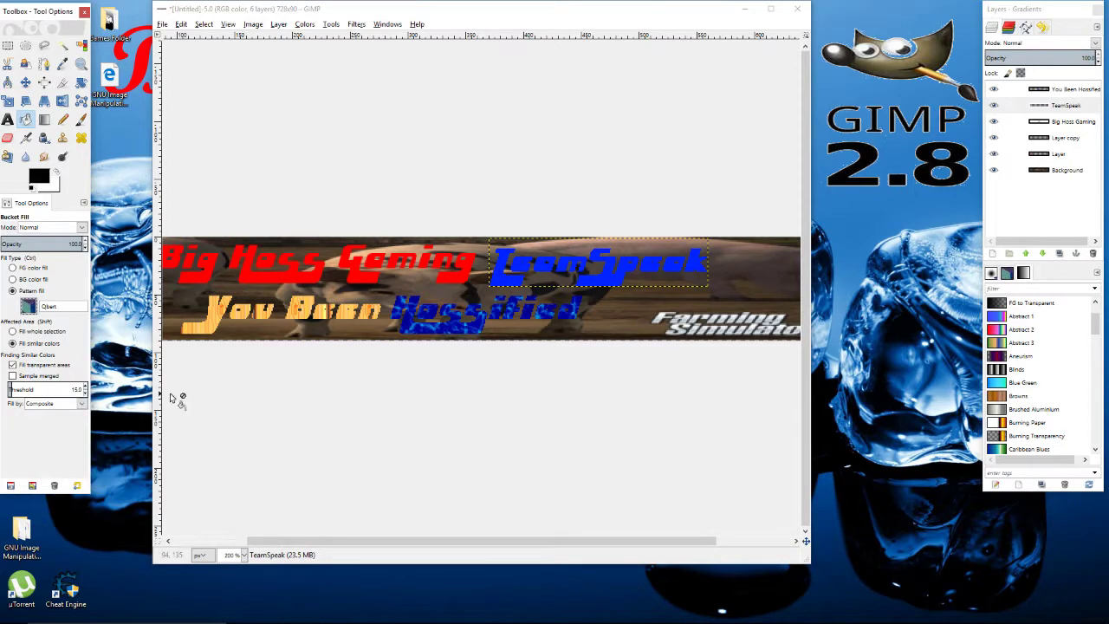
{"action": "left_click", "coordinate": [500, 280]}
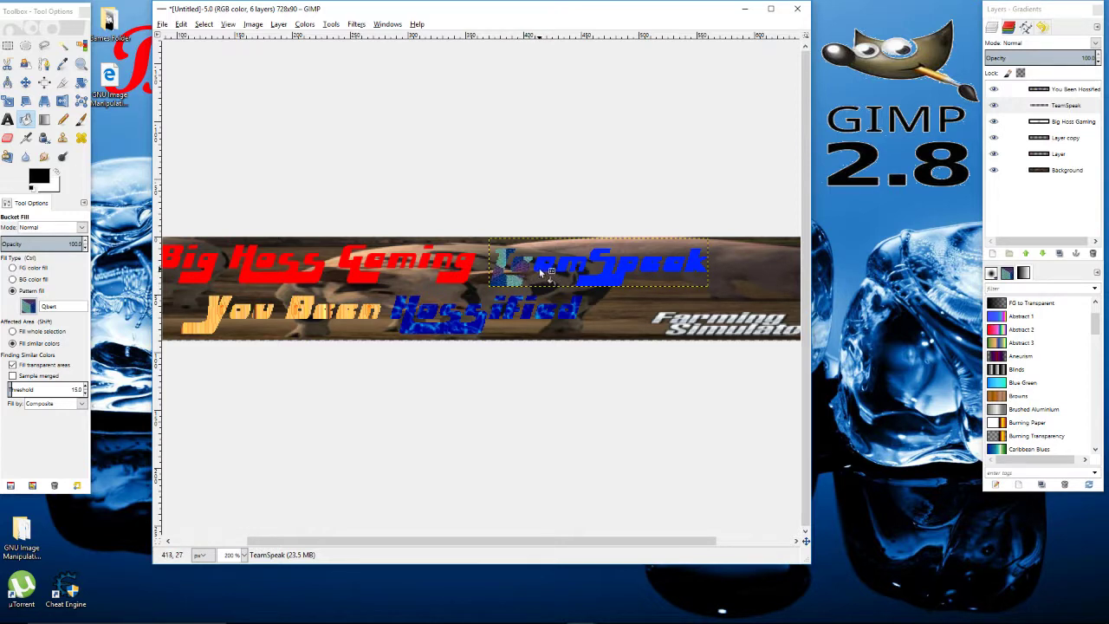
{"action": "left_click", "coordinate": [539, 269]}
{"action": "left_click", "coordinate": [603, 282]}
{"action": "left_click", "coordinate": [637, 271]}
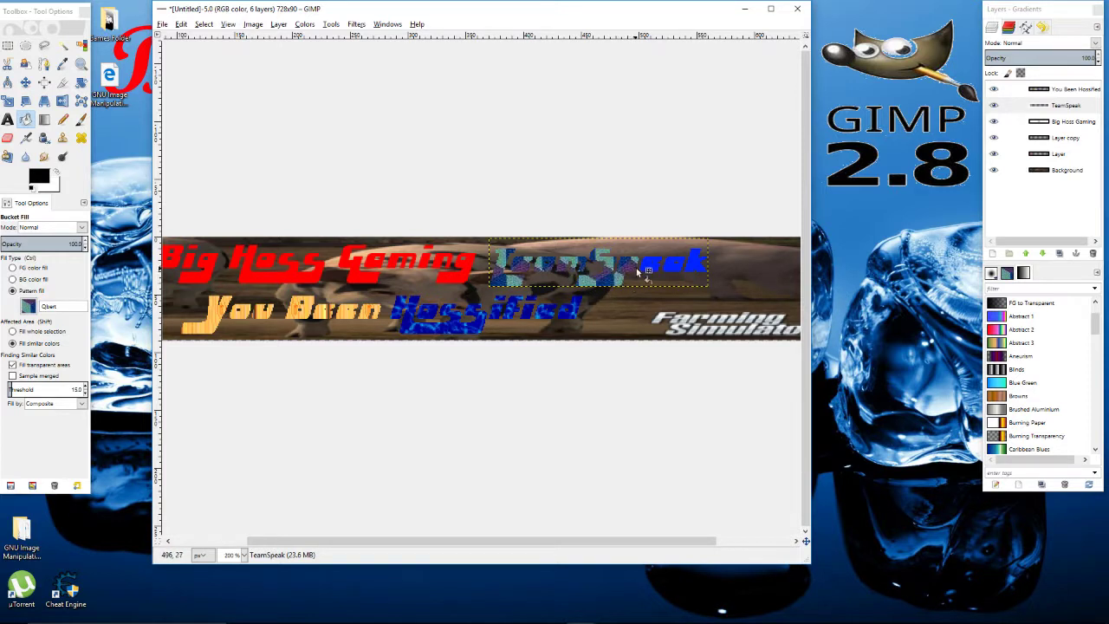
{"action": "left_click", "coordinate": [646, 270]}
{"action": "left_click", "coordinate": [664, 267]}
{"action": "left_click", "coordinate": [693, 264]}
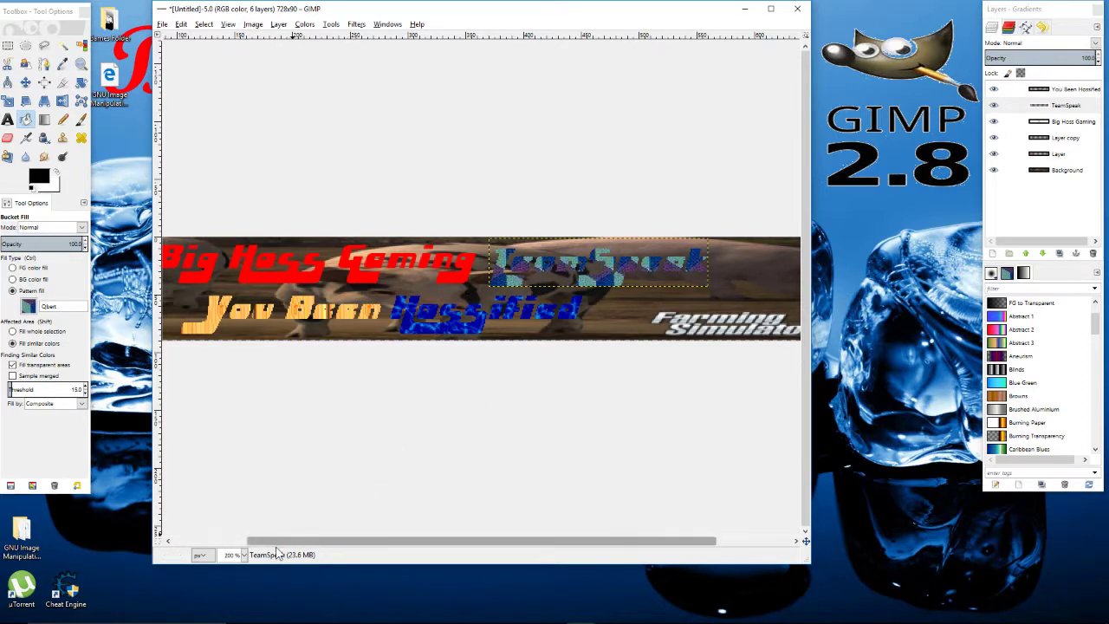
{"action": "left_click", "coordinate": [244, 555]}
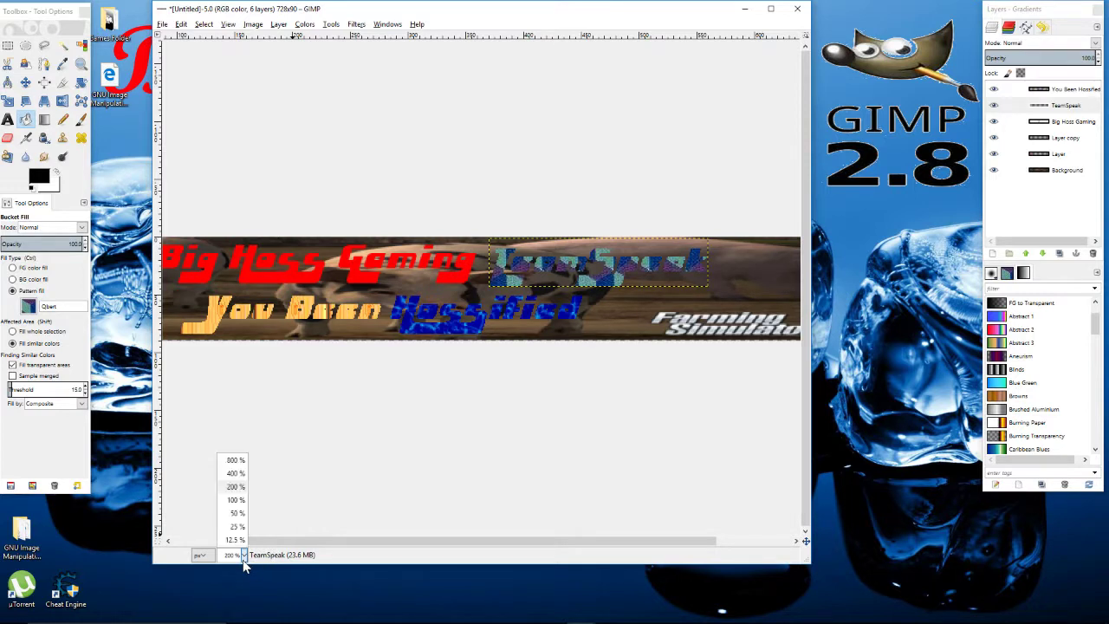
{"action": "left_click", "coordinate": [235, 501]}
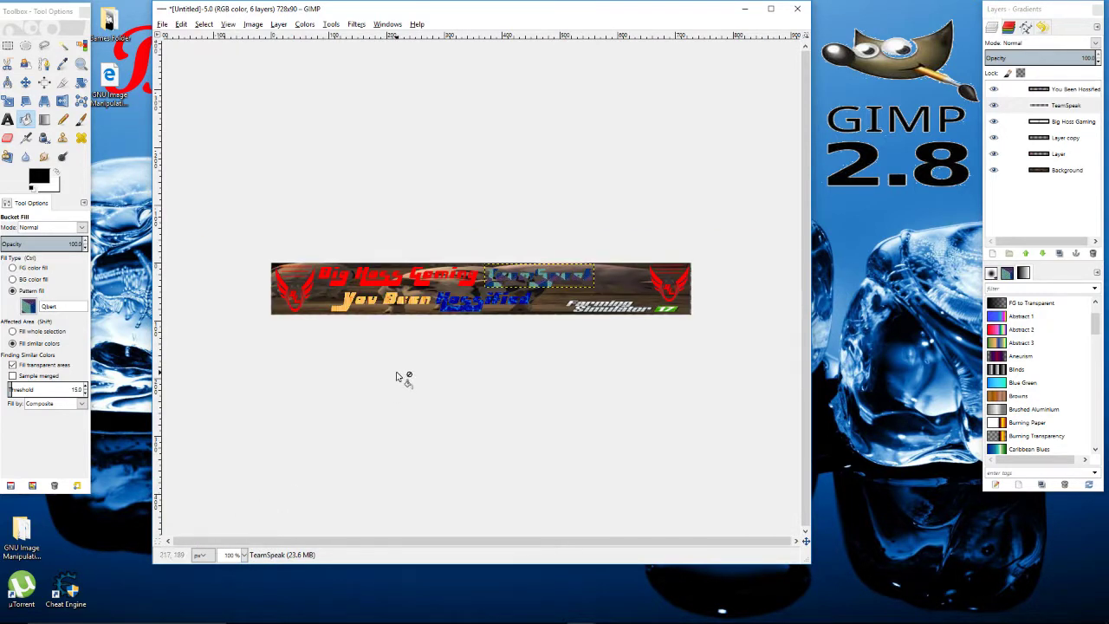
Undo all the Qbert bucket fills so TeamSpeak returns to plain blue.
{"action": "left_click", "coordinate": [182, 24]}
{"action": "left_click", "coordinate": [182, 24]}
{"action": "left_click", "coordinate": [182, 24]}
{"action": "left_click", "coordinate": [181, 26]}
{"action": "left_click", "coordinate": [181, 24]}
{"action": "left_click", "coordinate": [181, 25]}
{"action": "left_click", "coordinate": [181, 24]}
{"action": "left_click", "coordinate": [181, 38]}
{"action": "left_click", "coordinate": [181, 24]}
{"action": "left_click", "coordinate": [180, 38]}
{"action": "left_click", "coordinate": [181, 24]}
{"action": "left_click", "coordinate": [182, 39]}
{"action": "left_click", "coordinate": [181, 24]}
{"action": "left_click", "coordinate": [181, 39]}
{"action": "left_click", "coordinate": [181, 24]}
{"action": "left_click", "coordinate": [181, 39]}
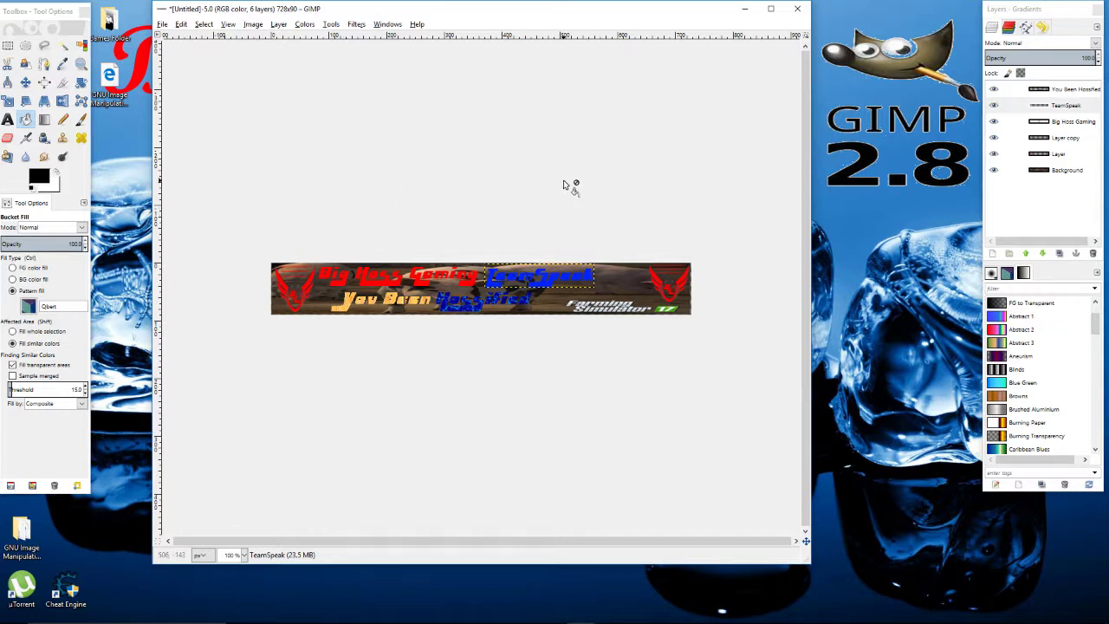
{"action": "left_click", "coordinate": [163, 25]}
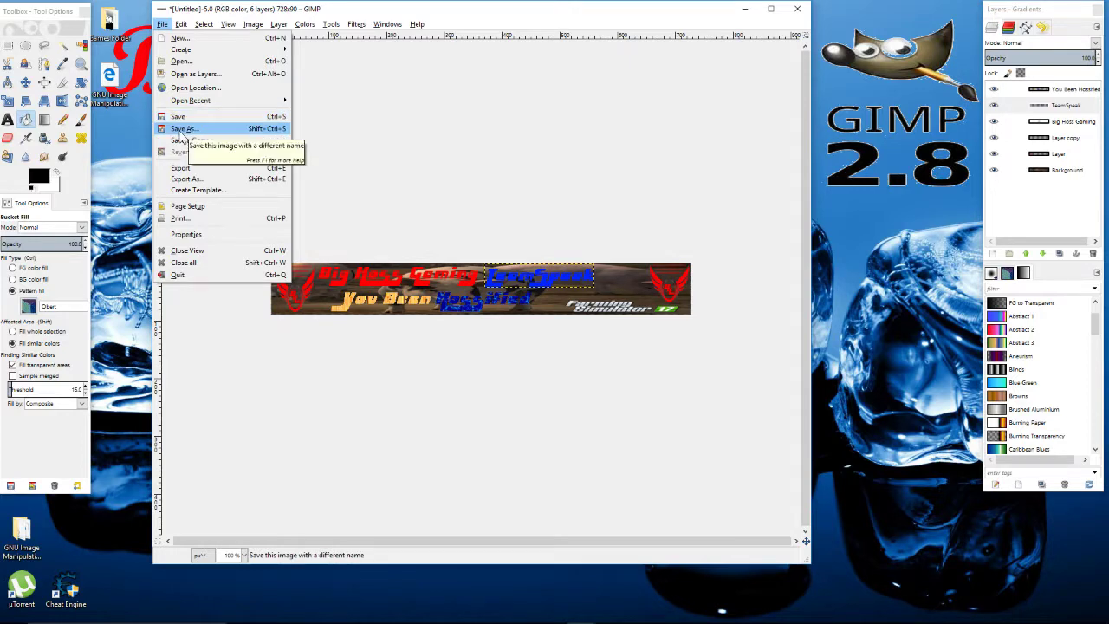
Save the image as 'Big Hoss Teampeak Banner' XCF in the Documents folder.
{"action": "left_click", "coordinate": [181, 130]}
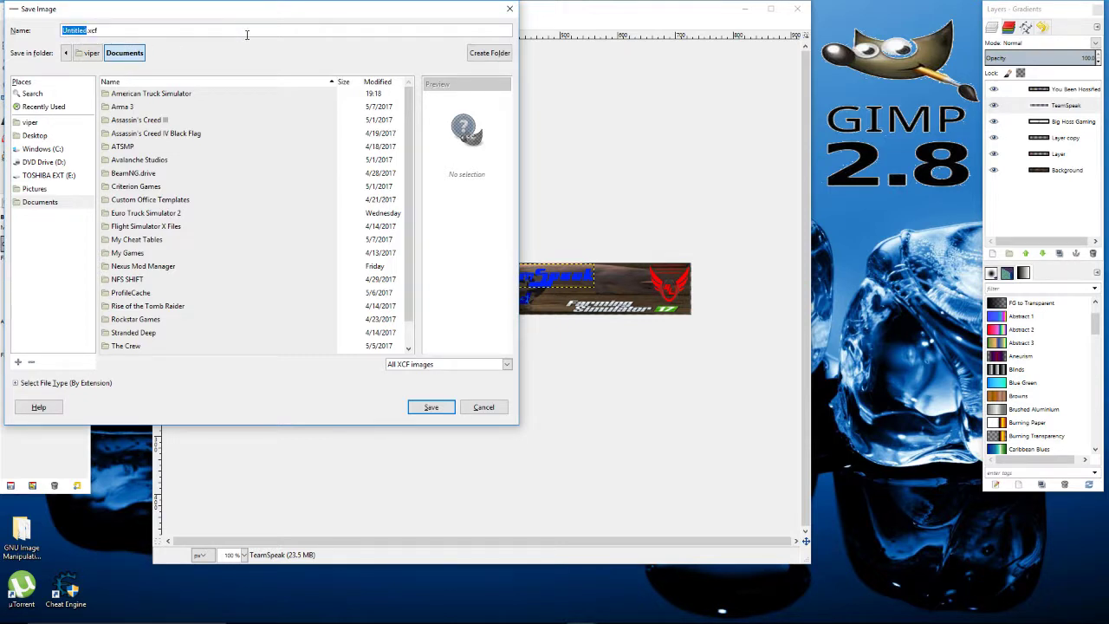
{"action": "type", "text": "Big Hoss Teampeak Banner"}
{"action": "left_click", "coordinate": [435, 413]}
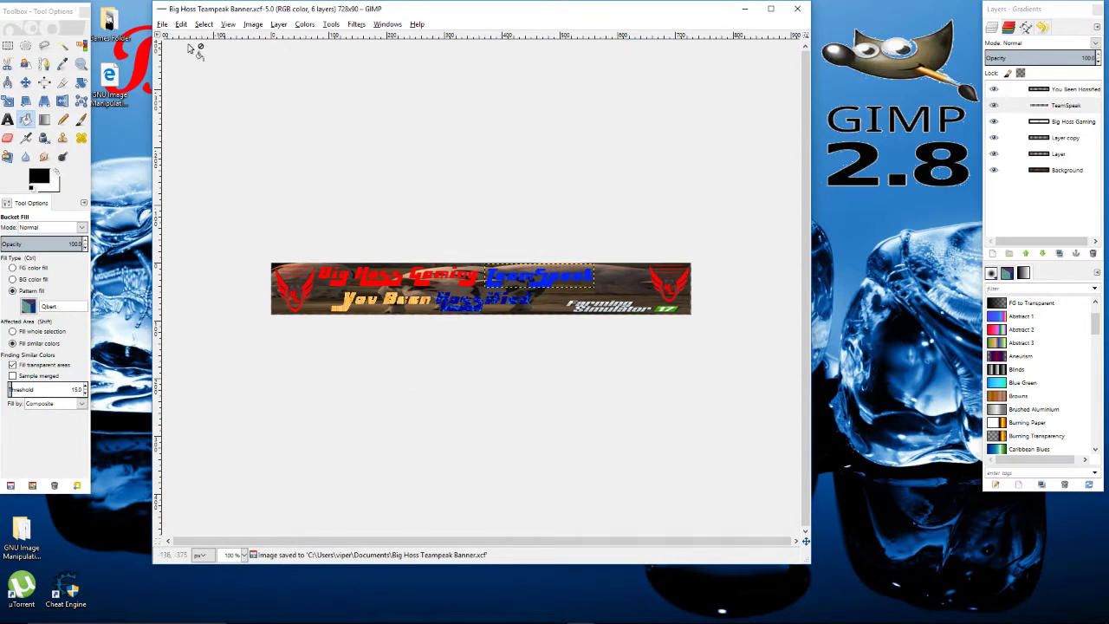
In Export As, delete the .png extension from the banner's file name.
{"action": "left_click", "coordinate": [163, 24]}
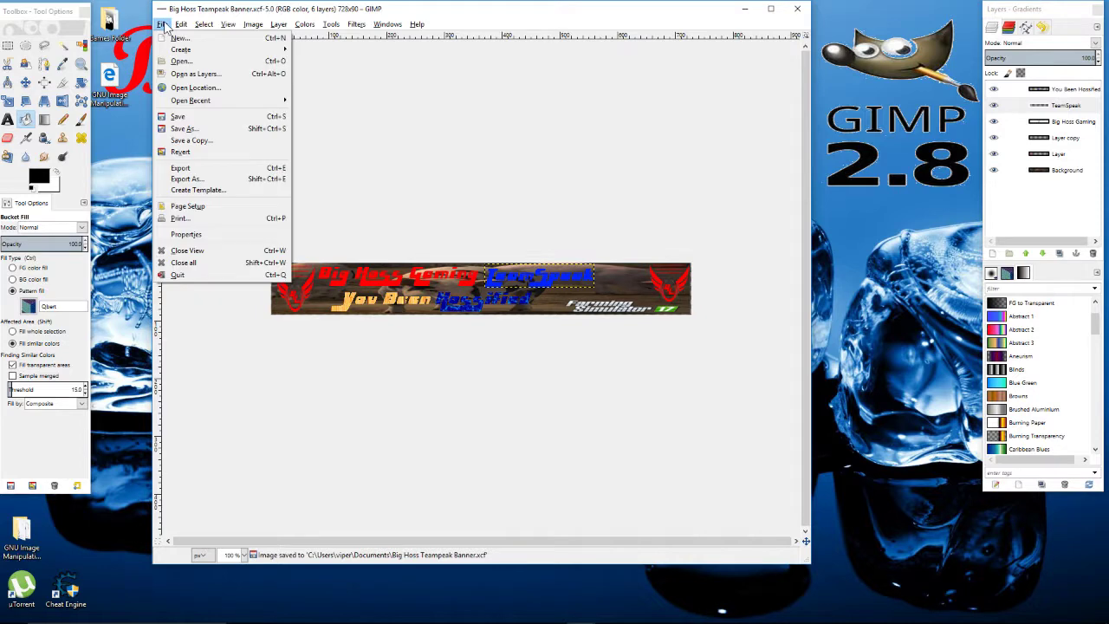
{"action": "left_click", "coordinate": [192, 179]}
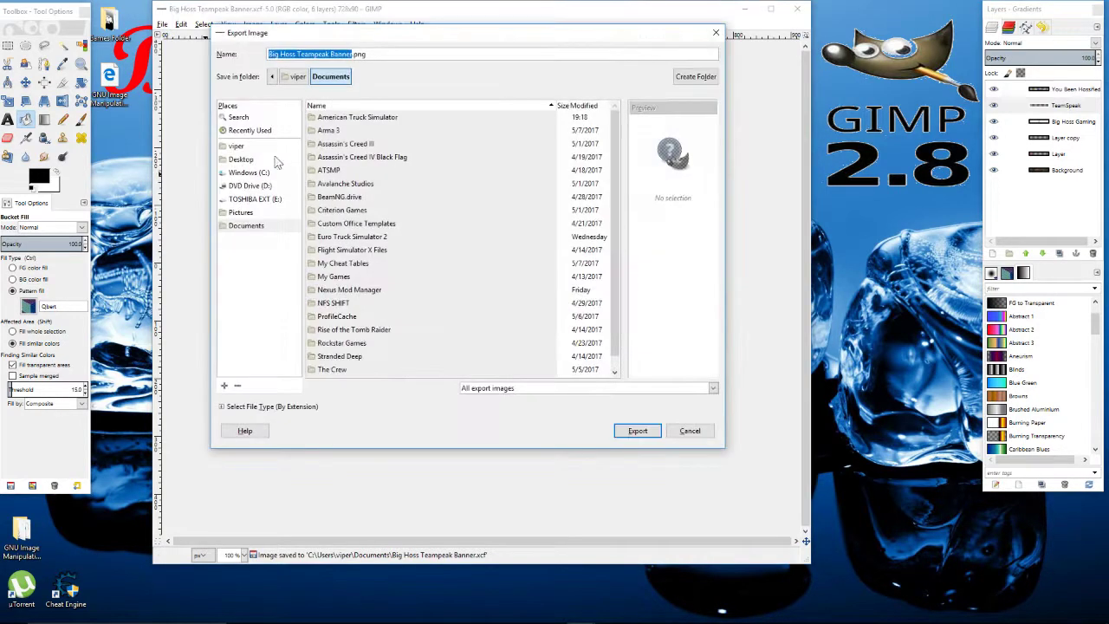
{"action": "left_click", "coordinate": [371, 56]}
{"action": "double_click", "coordinate": [360, 54]}
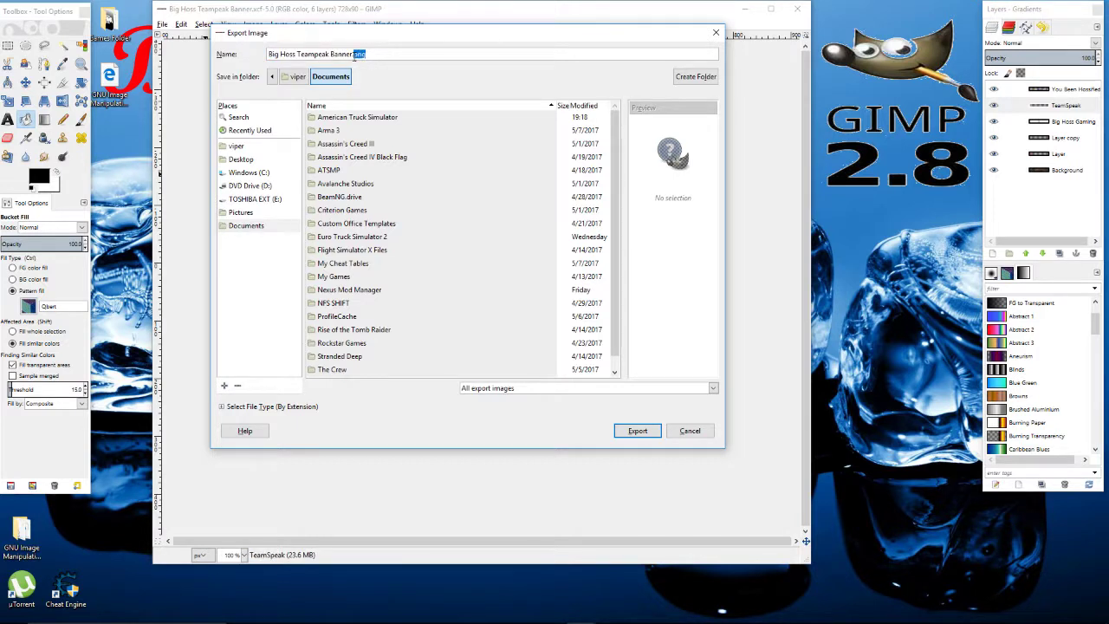
{"action": "key", "text": "BackSpace"}
{"action": "type", "text": "jp"}
{"action": "key", "text": "BackSpace"}
{"action": "key", "text": "BackSpace"}
{"action": "type", "text": "p"}
Correct the extension to .jpeg and export the banner at JPEG quality 90.
{"action": "key", "text": "BackSpace"}
{"action": "type", "text": "e"}
{"action": "key", "text": "BackSpace"}
{"action": "type", "text": "peg"}
{"action": "left_click", "coordinate": [354, 54]}
{"action": "type", "text": "j"}
{"action": "left_click", "coordinate": [637, 431]}
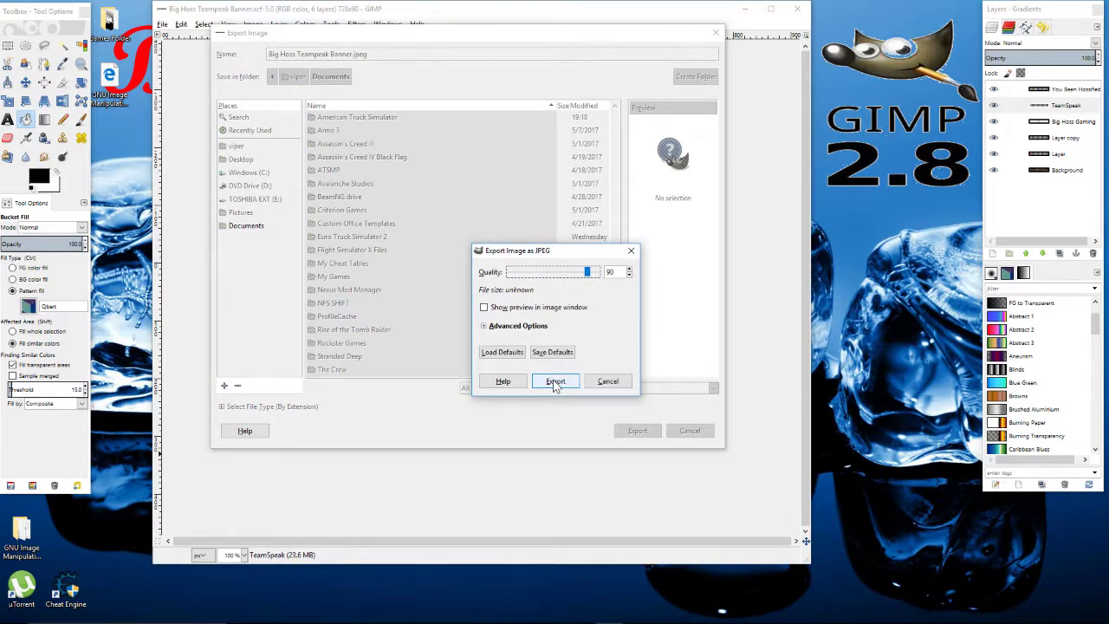
{"action": "left_click", "coordinate": [554, 381]}
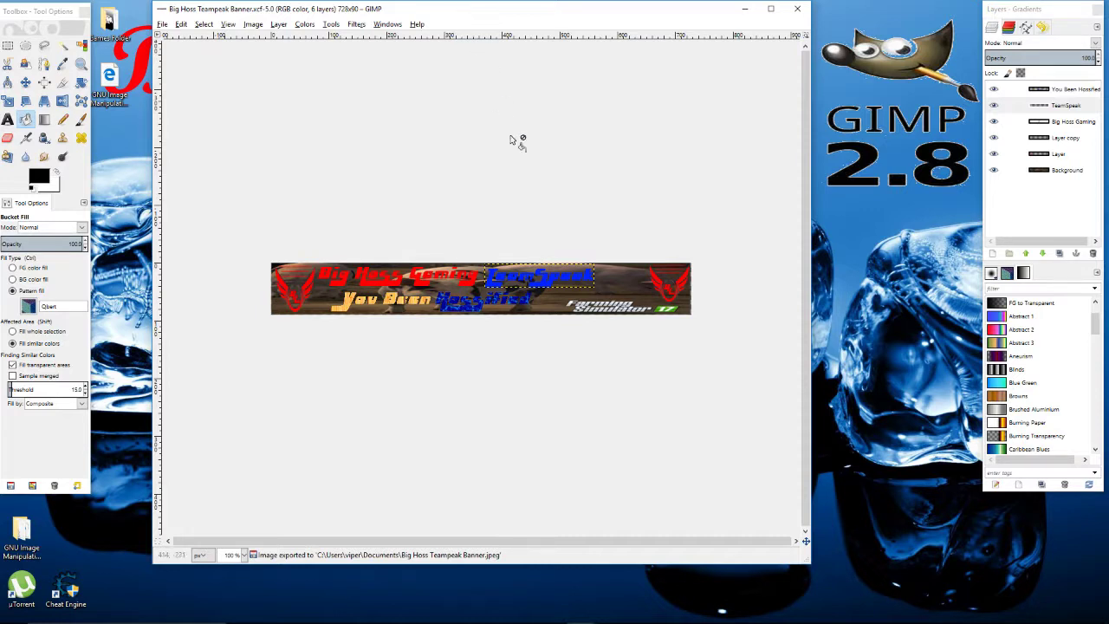
Minimize GIMP to reveal the Blue Ice desktop, then preview OBS on the taskbar.
{"action": "left_click", "coordinate": [750, 13]}
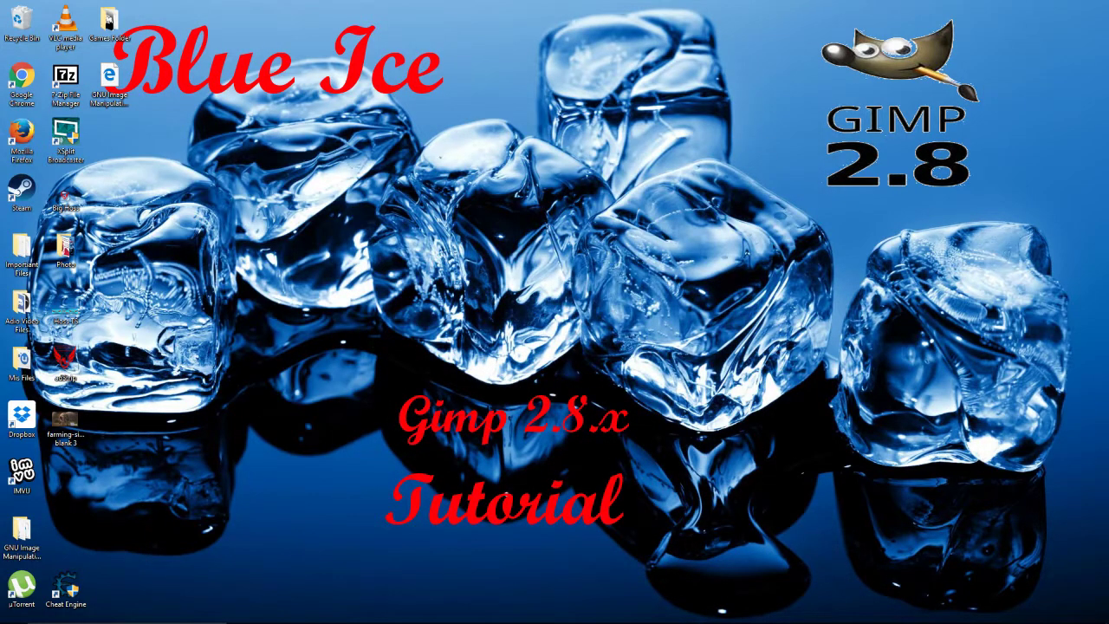
{"action": "mouse_move", "coordinate": [581, 615]}
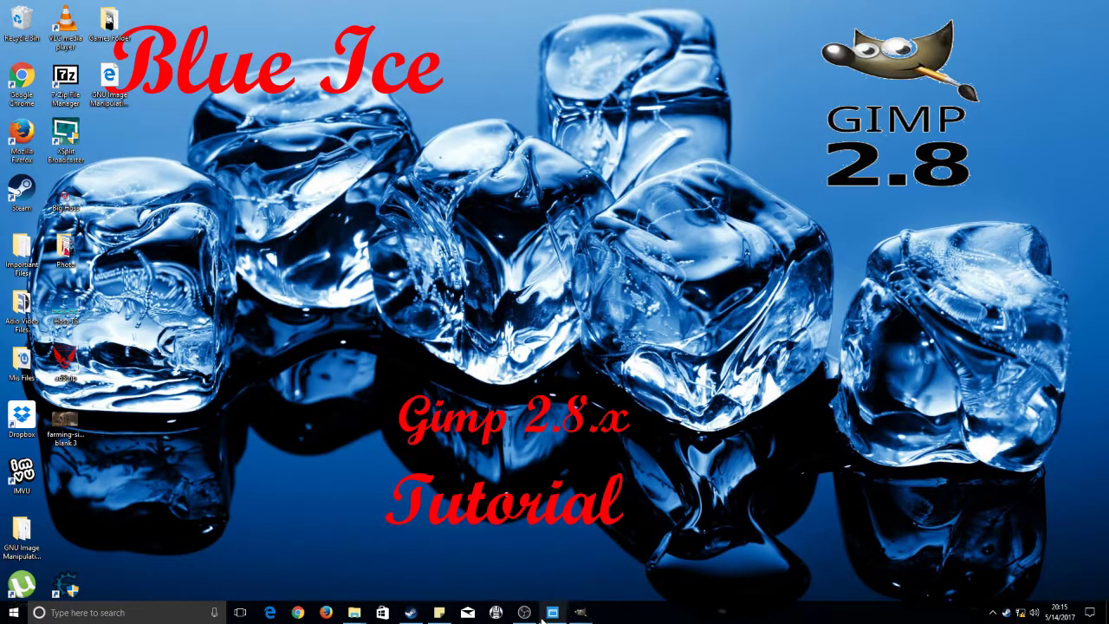
{"action": "mouse_move", "coordinate": [524, 617]}
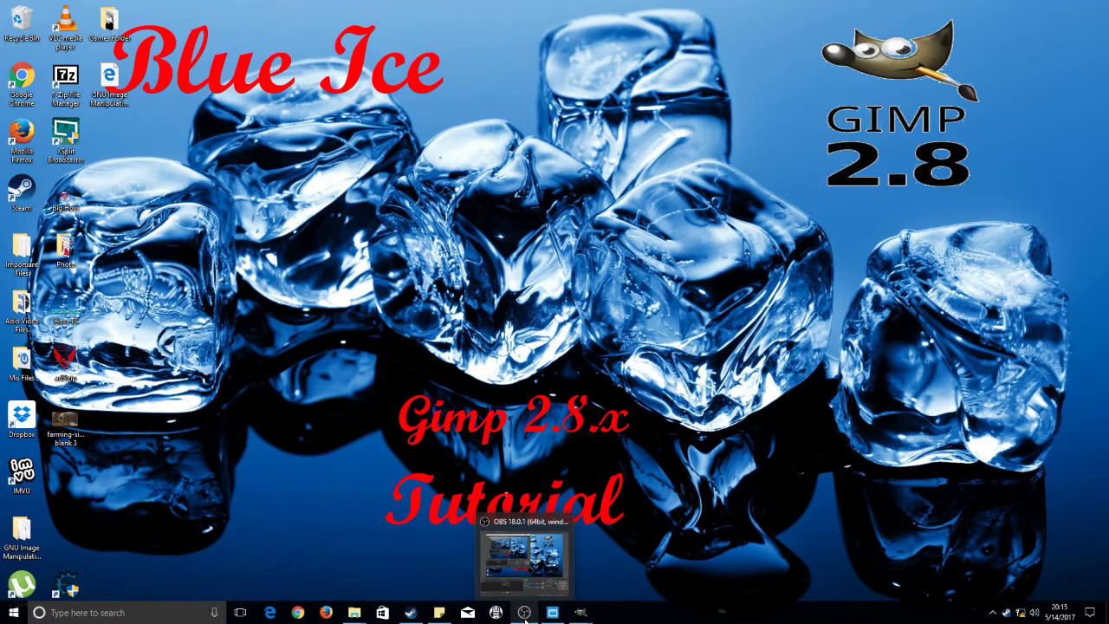